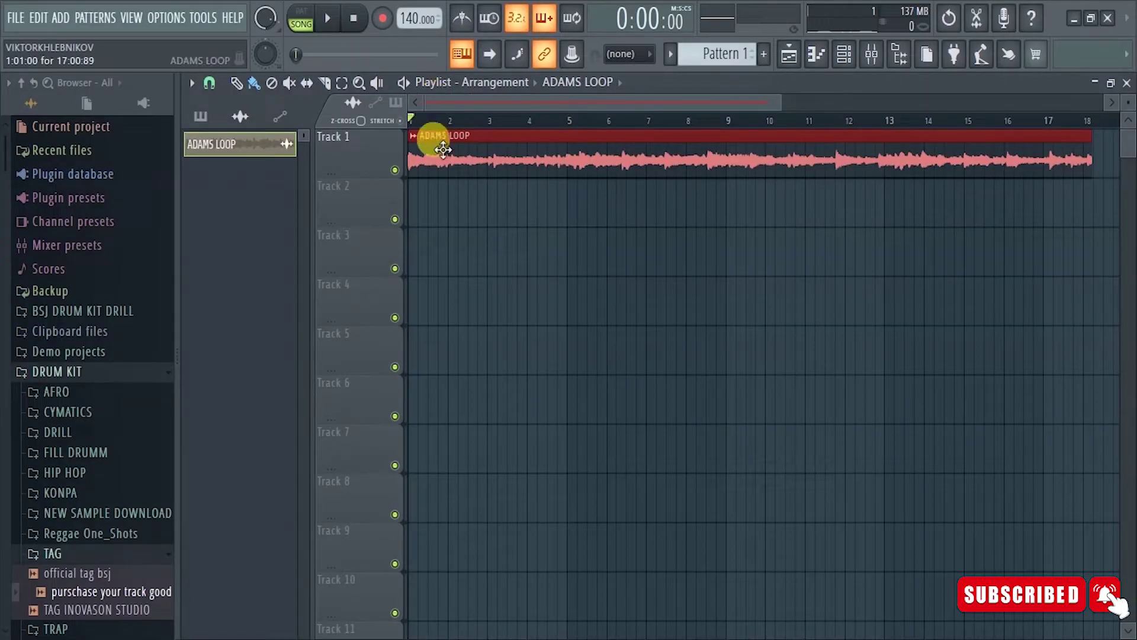
# Step: Turn on the metronome and play the ADAMS LOOP clip against it
pyautogui.scroll(2, 453, 121)
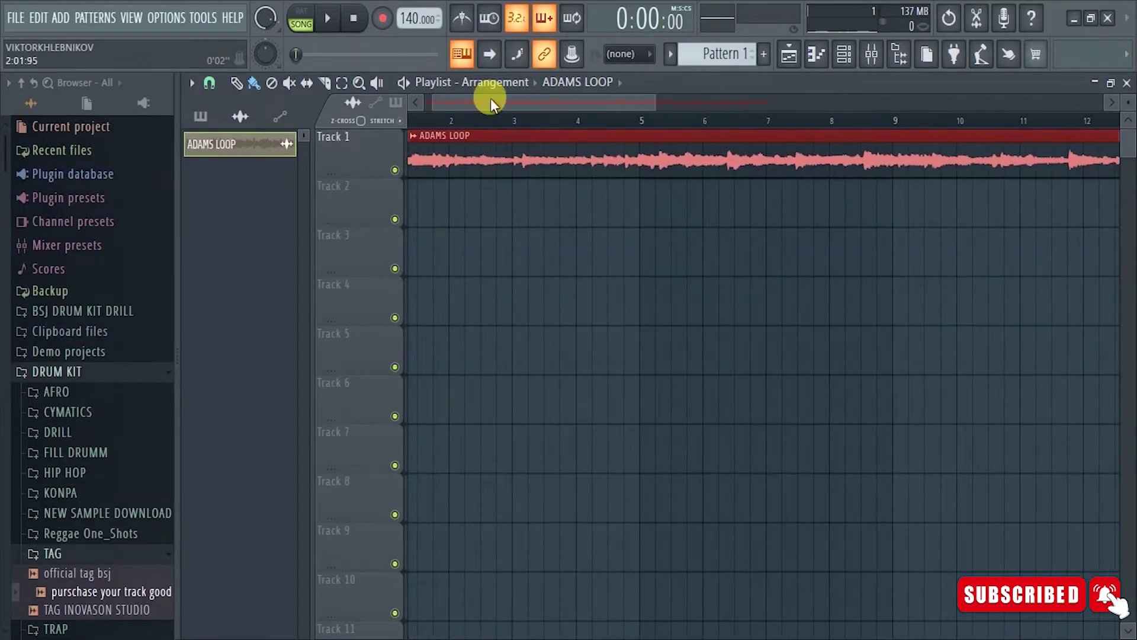
pyautogui.scroll(-1, 511, 122)
pyautogui.click(462, 17)
pyautogui.press('space')
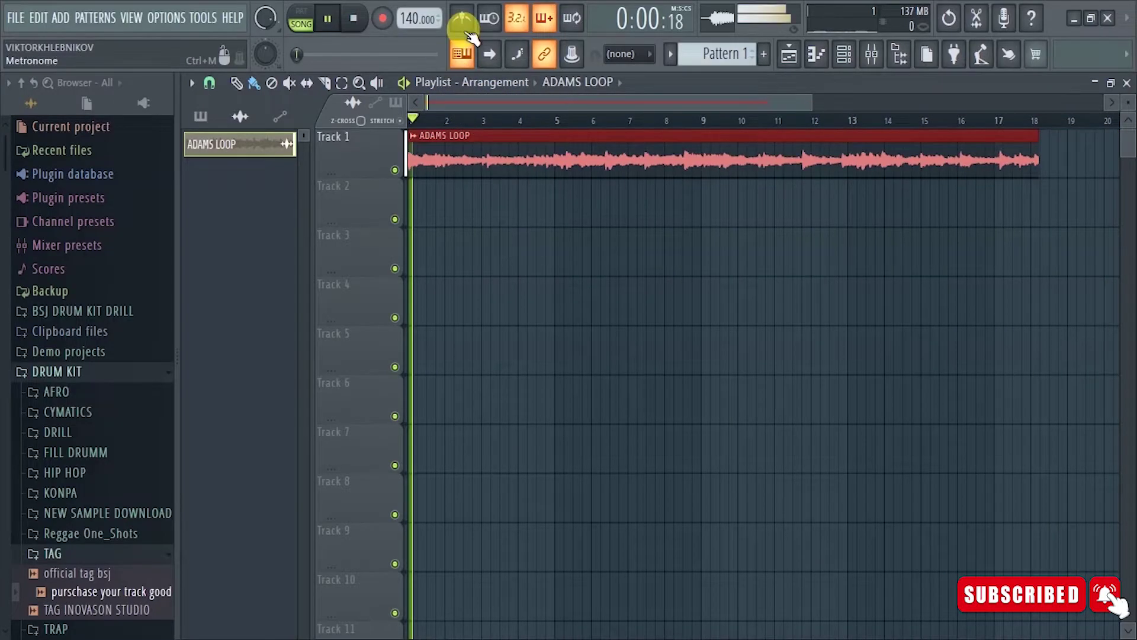
pyautogui.scroll(3, 447, 113)
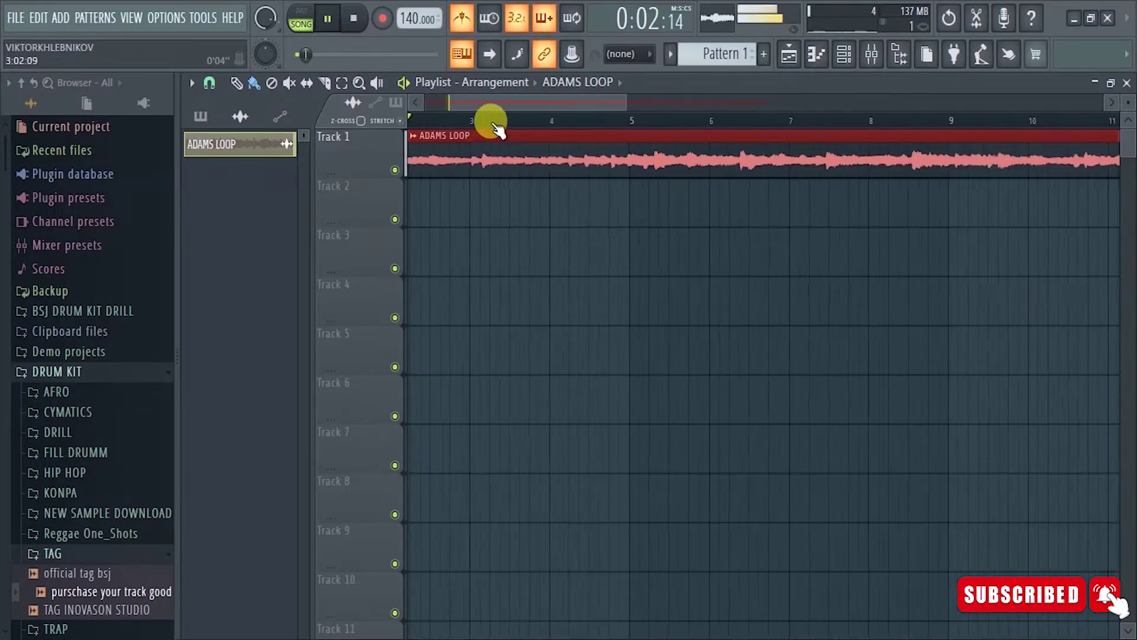
pyautogui.press('space')
# Step: Set the project tempo to 130 BPM, listen to the loop against the metronome and return playback to the start
pyautogui.scroll(-10, 413, 21)
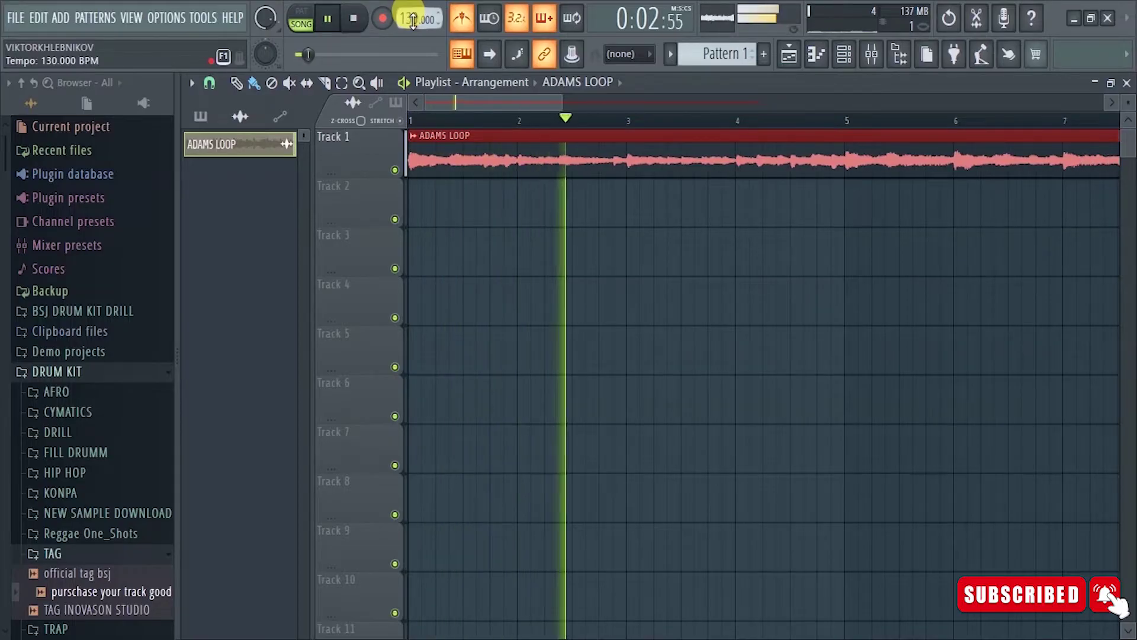
pyautogui.scroll(-1, 740, 121)
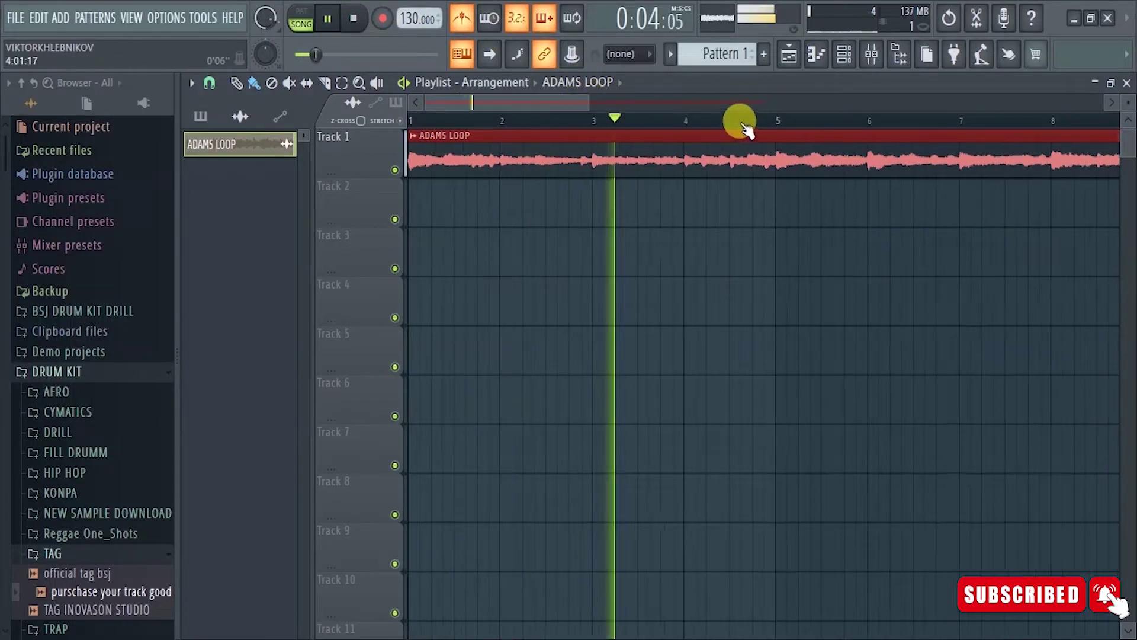
pyautogui.press('space')
pyautogui.click(432, 118)
# Step: Change the time stretching mode of the ADAMS LOOP clip to Stretch and close its settings
pyautogui.scroll(-5, 480, 116)
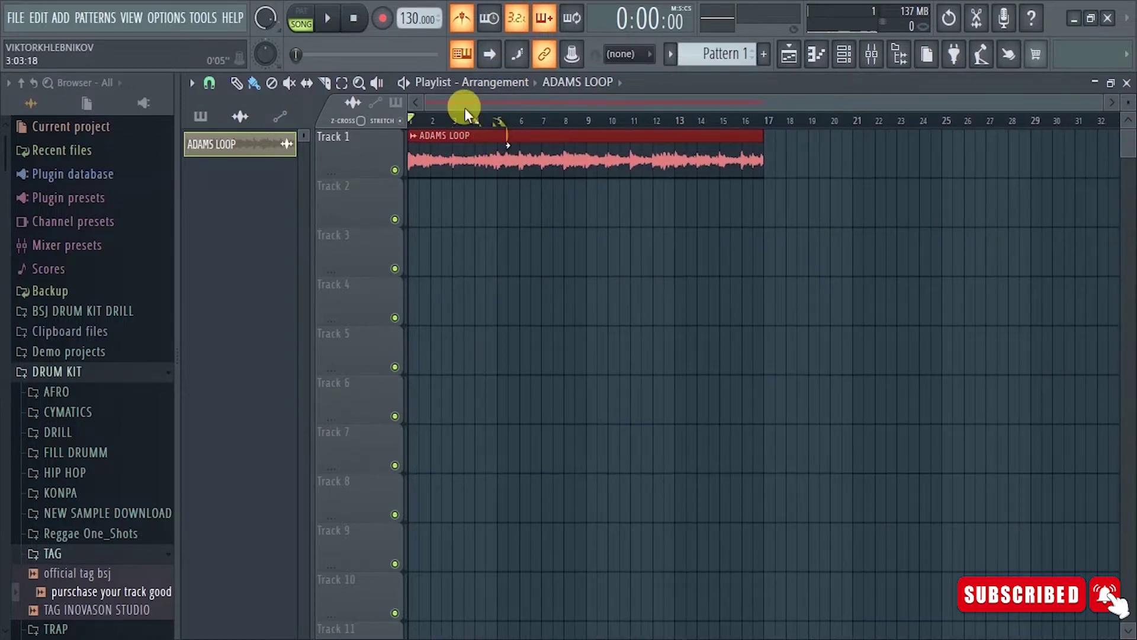
pyautogui.scroll(4, 453, 119)
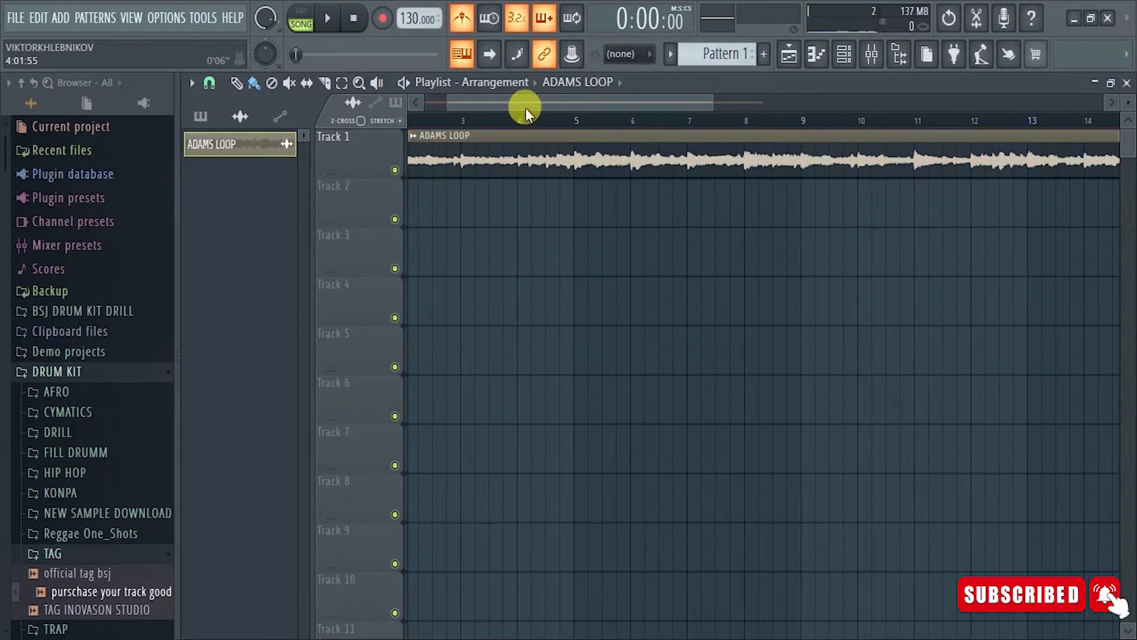
pyautogui.doubleClick(500, 145)
pyautogui.click(728, 205)
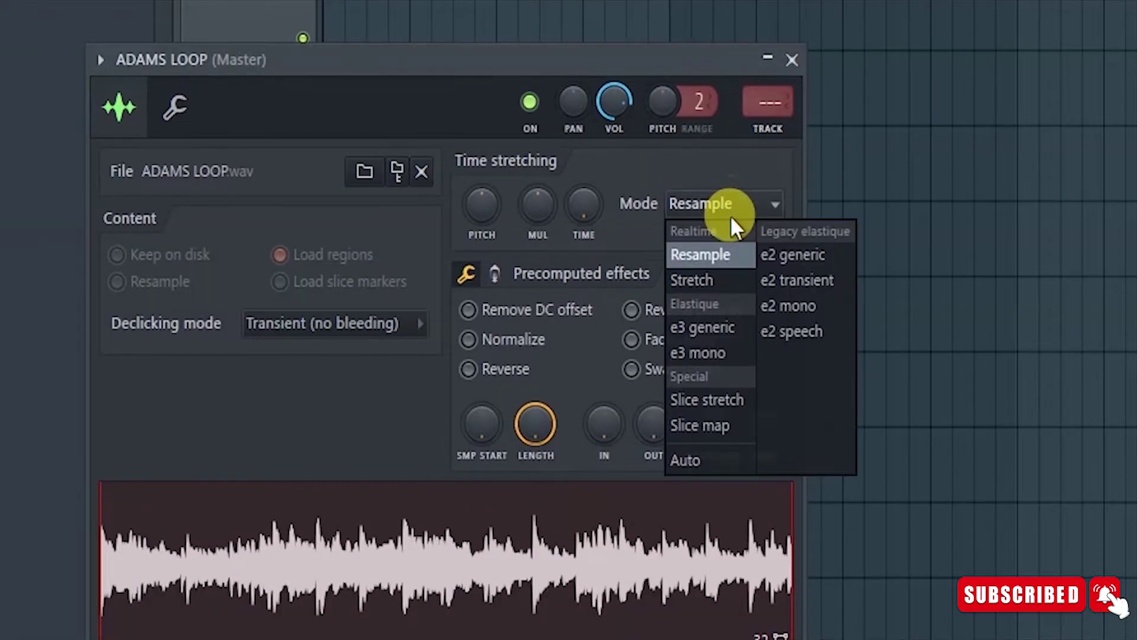
pyautogui.click(714, 270)
pyautogui.click(792, 59)
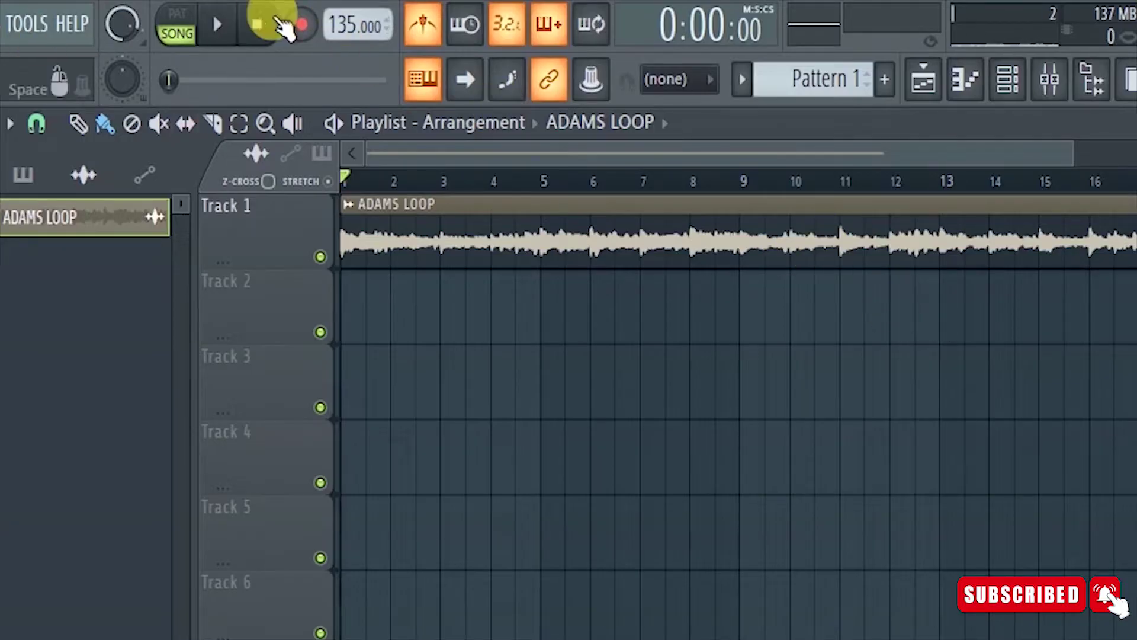
# Step: Fit the ADAMS LOOP clip to the project tempo by declaring its original tempo as 130 BPM
pyautogui.doubleClick(1009, 247)
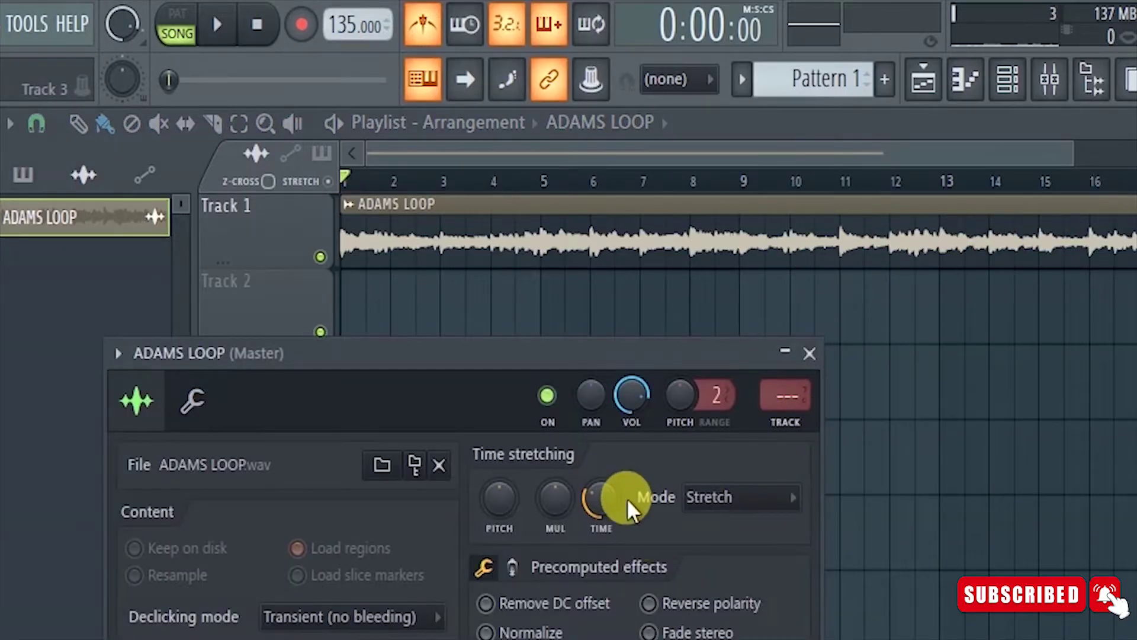
pyautogui.rightClick(602, 500)
pyautogui.click(690, 552)
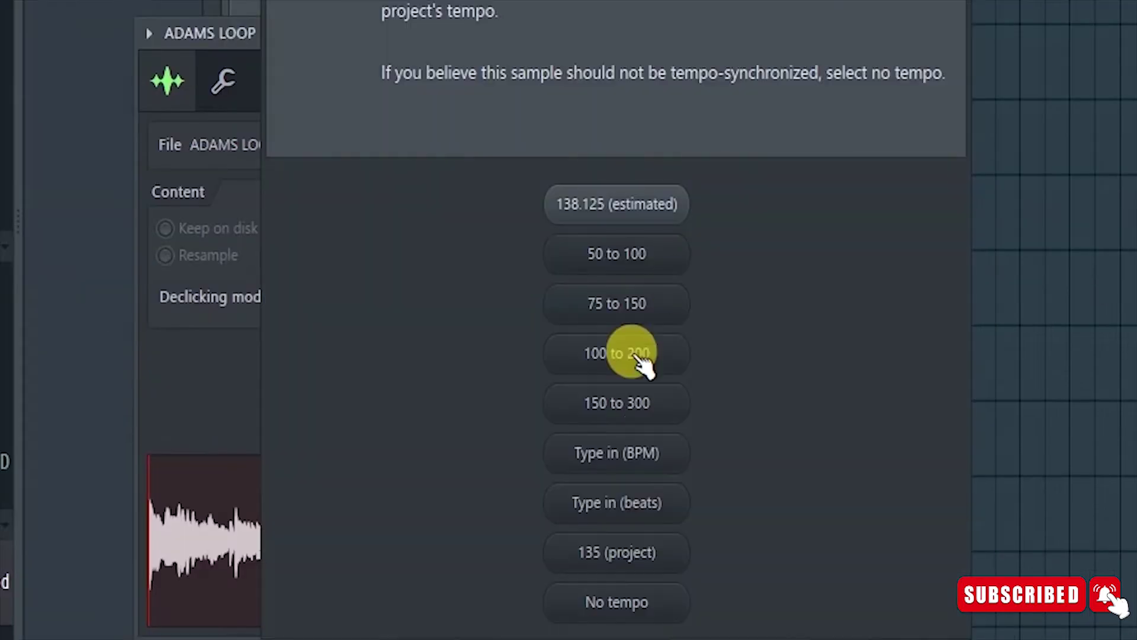
pyautogui.click(641, 459)
pyautogui.write('130')
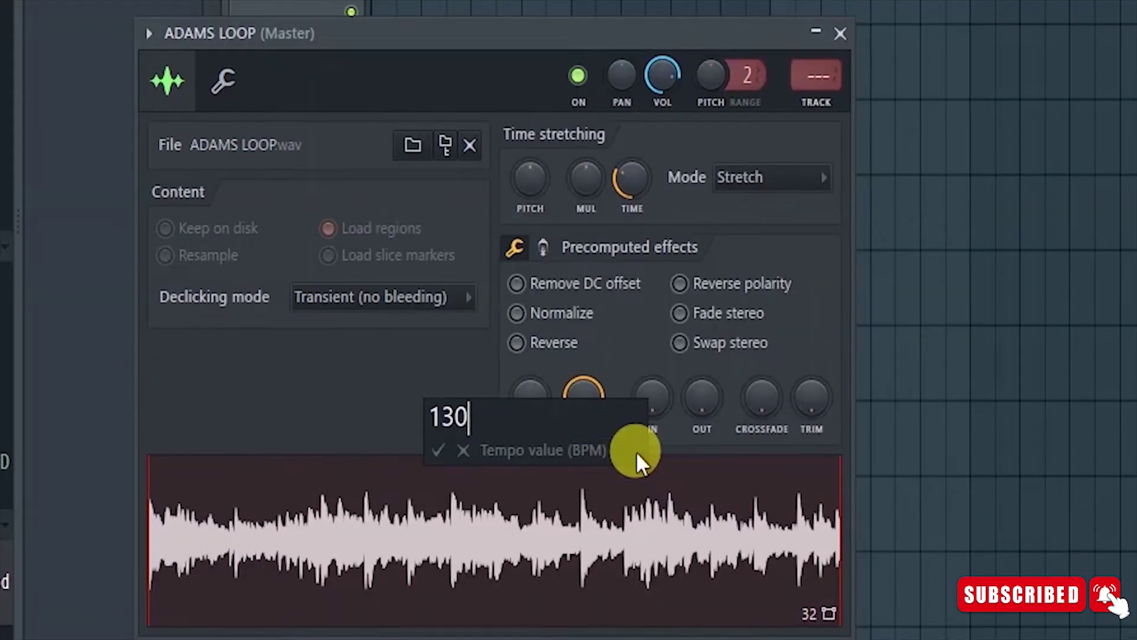
pyautogui.press('Return')
# Step: Play the stretched loop to check how it runs at the project tempo
pyautogui.press('space')
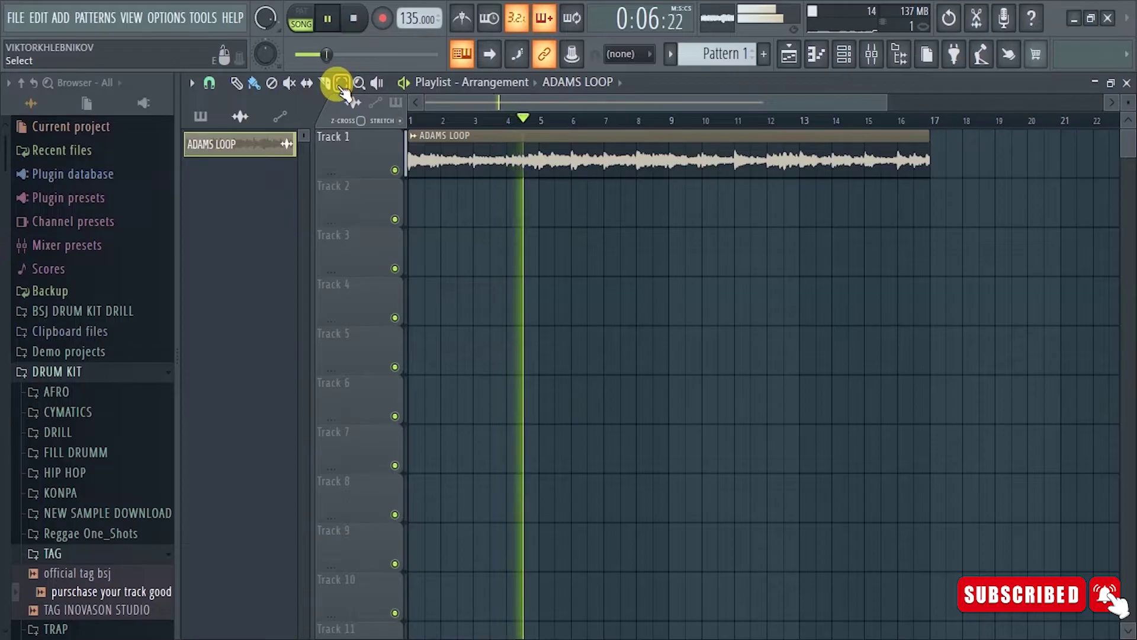
pyautogui.press('space')
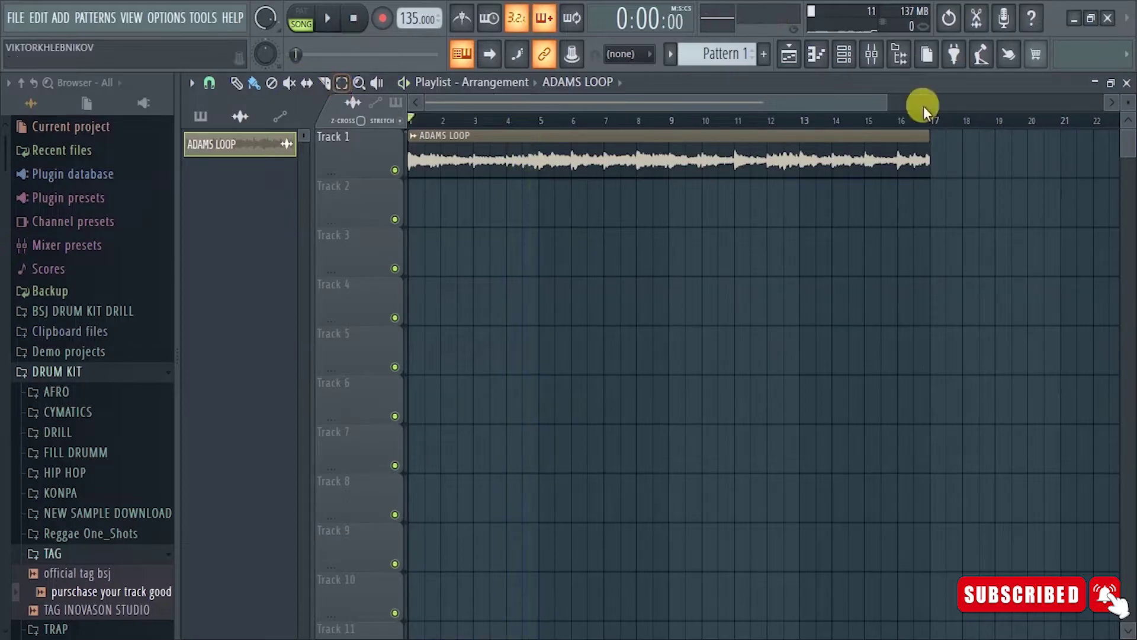
pyautogui.scroll(-3, 639, 123)
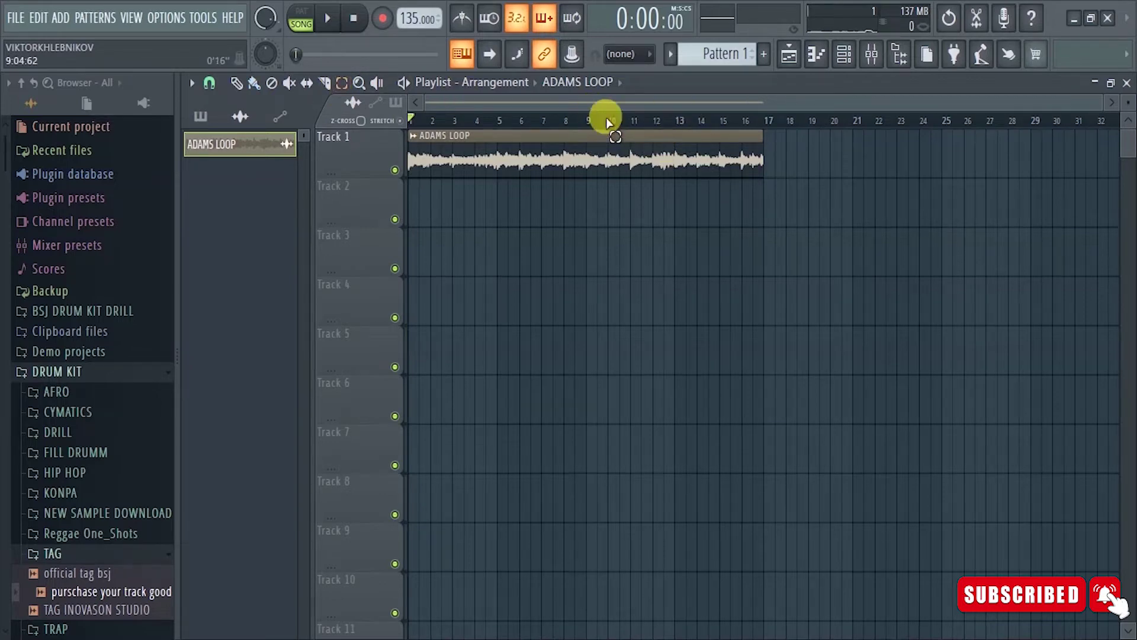
pyautogui.moveTo(478, 160); pyautogui.dragTo(638, 160)
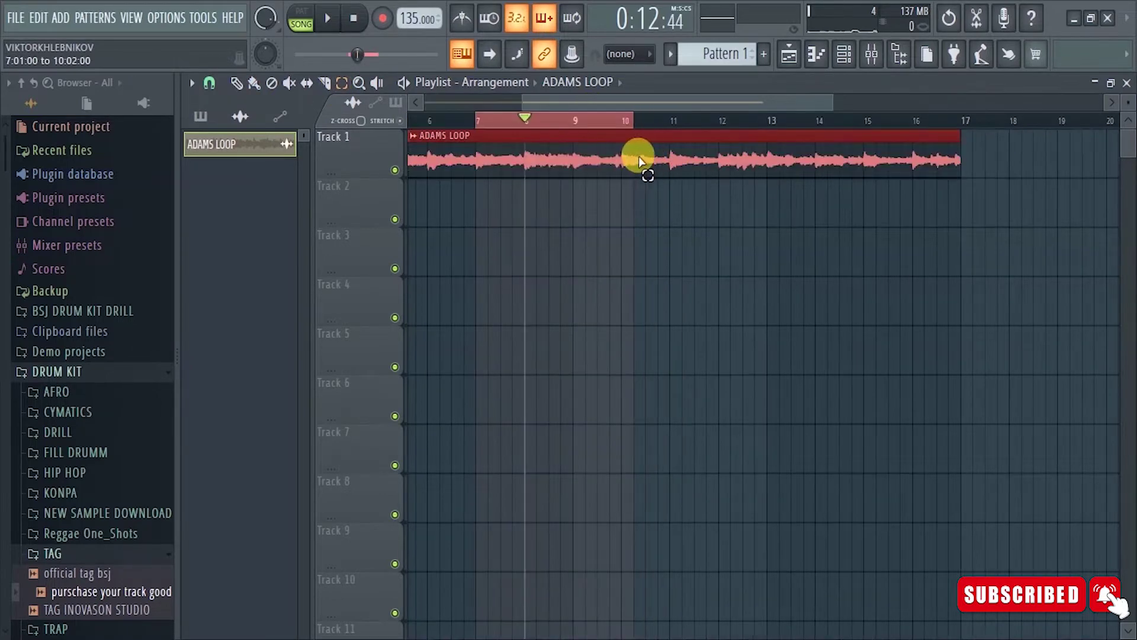
pyautogui.click(650, 192)
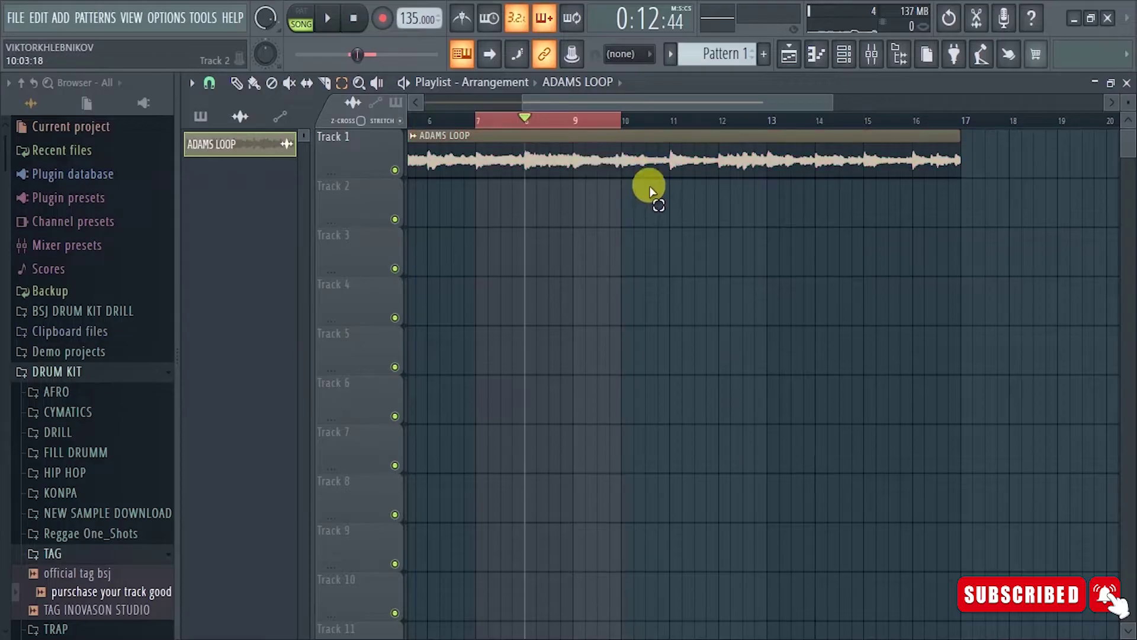
pyautogui.click(647, 148)
pyautogui.scroll(-2, 650, 129)
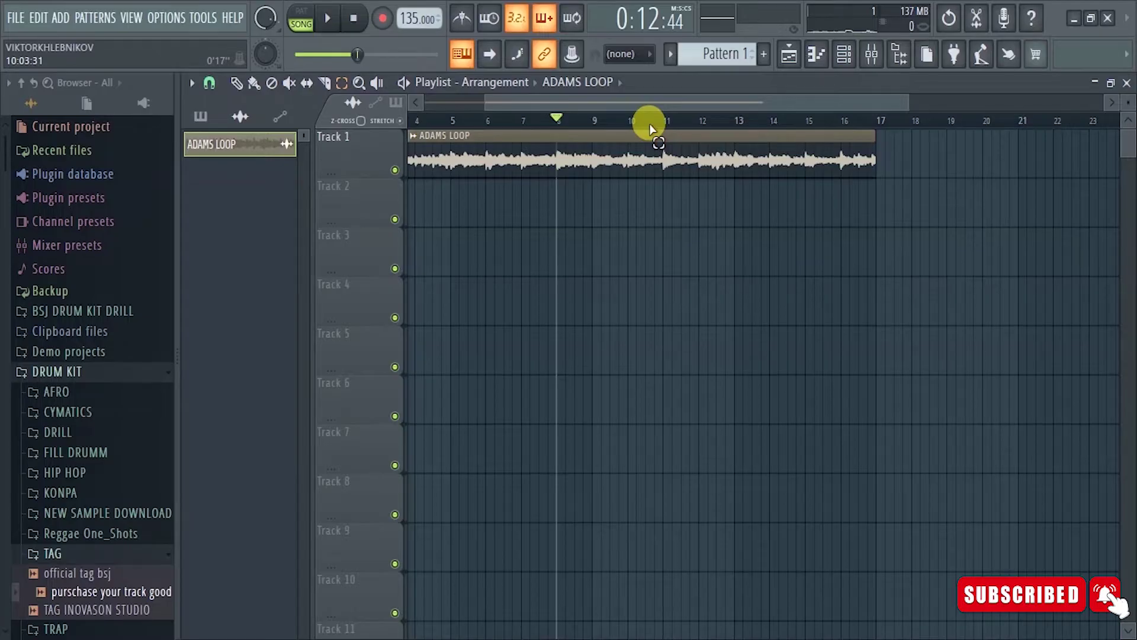
pyautogui.scroll(2, 687, 131)
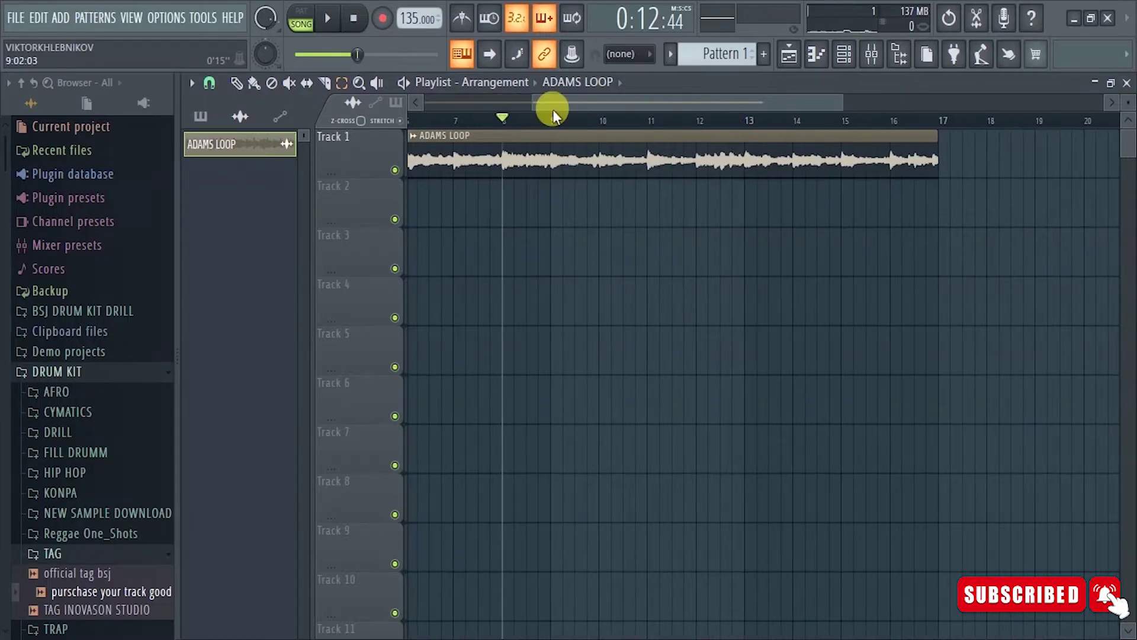
# Step: Select bars 5 to 9 of the playlist as the playback range and play that section
pyautogui.moveTo(554, 120); pyautogui.dragTo(738, 145)
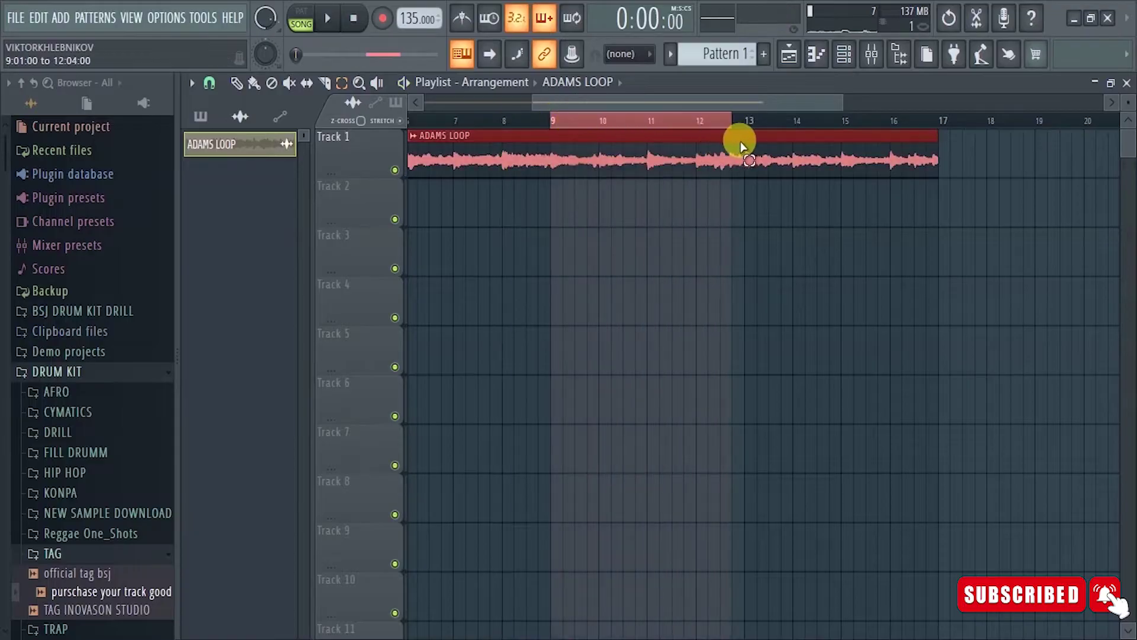
pyautogui.press('space')
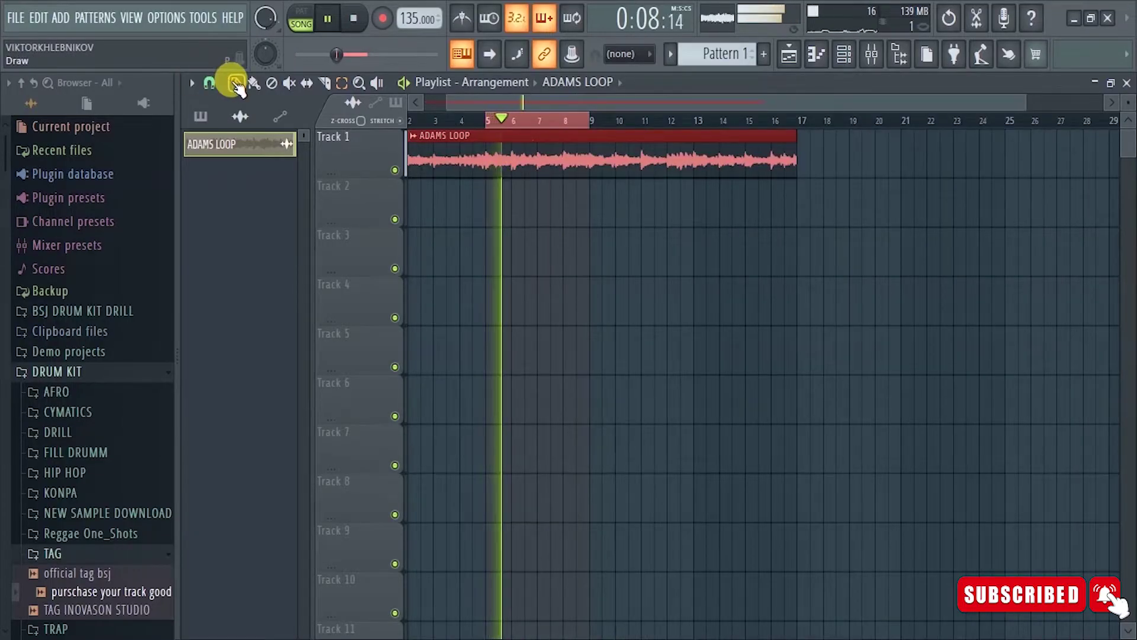
pyautogui.scroll(4, 533, 124)
pyautogui.click(508, 220)
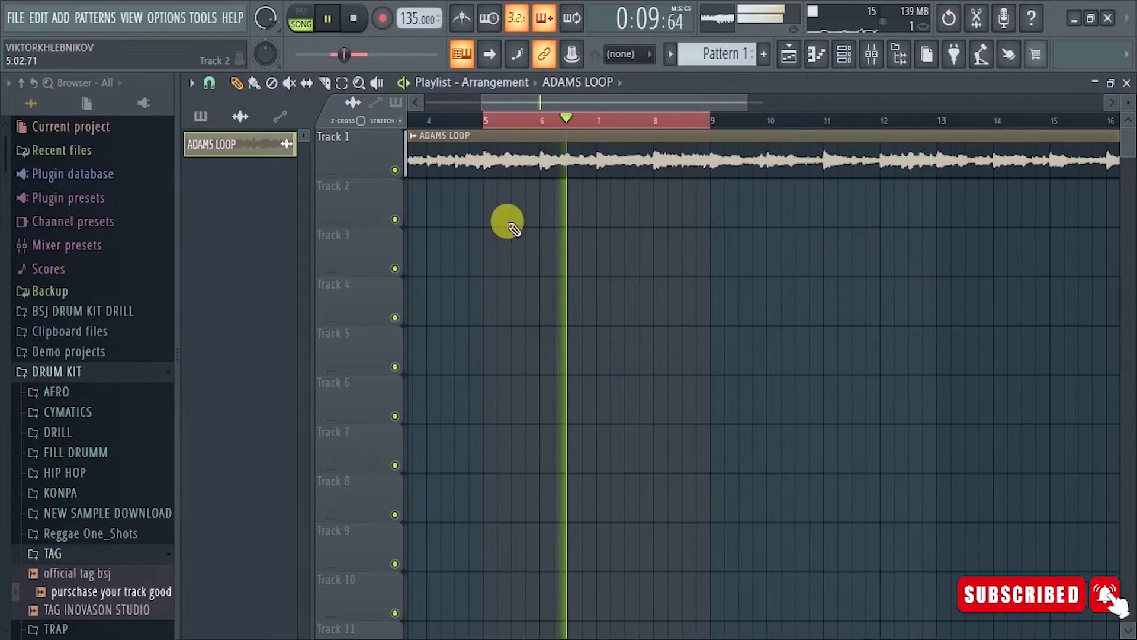
# Step: Route the ADAMS LOOP channel to a free mixer track, stop playback and show the mixer
pyautogui.doubleClick(529, 140)
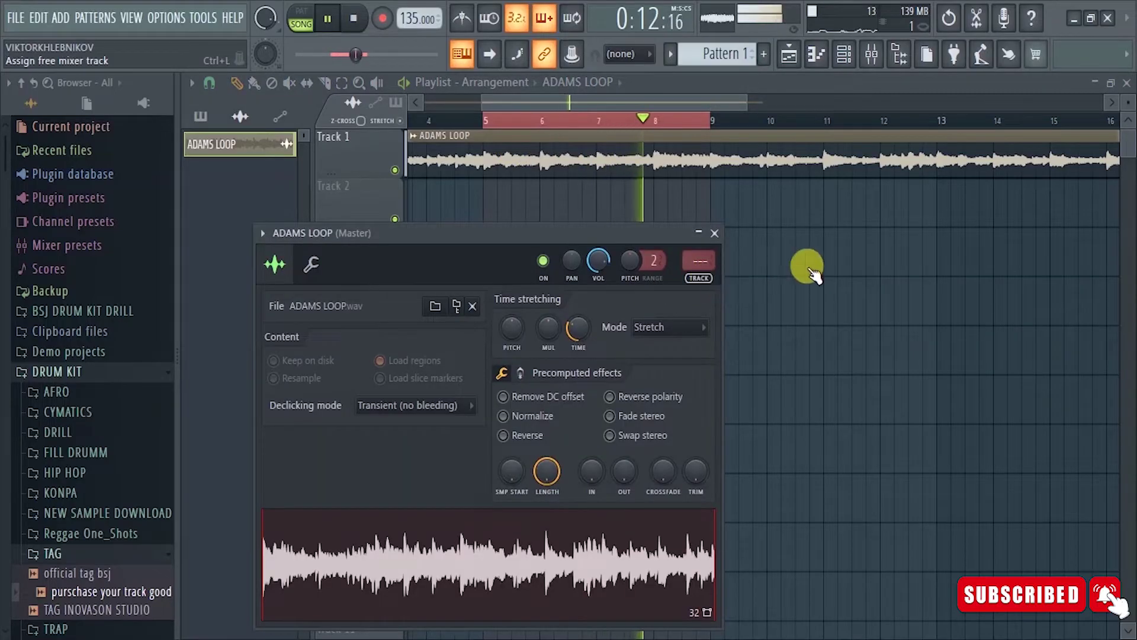
pyautogui.press('space')
pyautogui.hotkey('ctrl', 'l')
pyautogui.press('F9')
# Step: Load Fruity Parametric EQ 2 in slot 1 of the loop's mixer track and low-pass it with band 7 at about 182 Hz
pyautogui.click(889, 169)
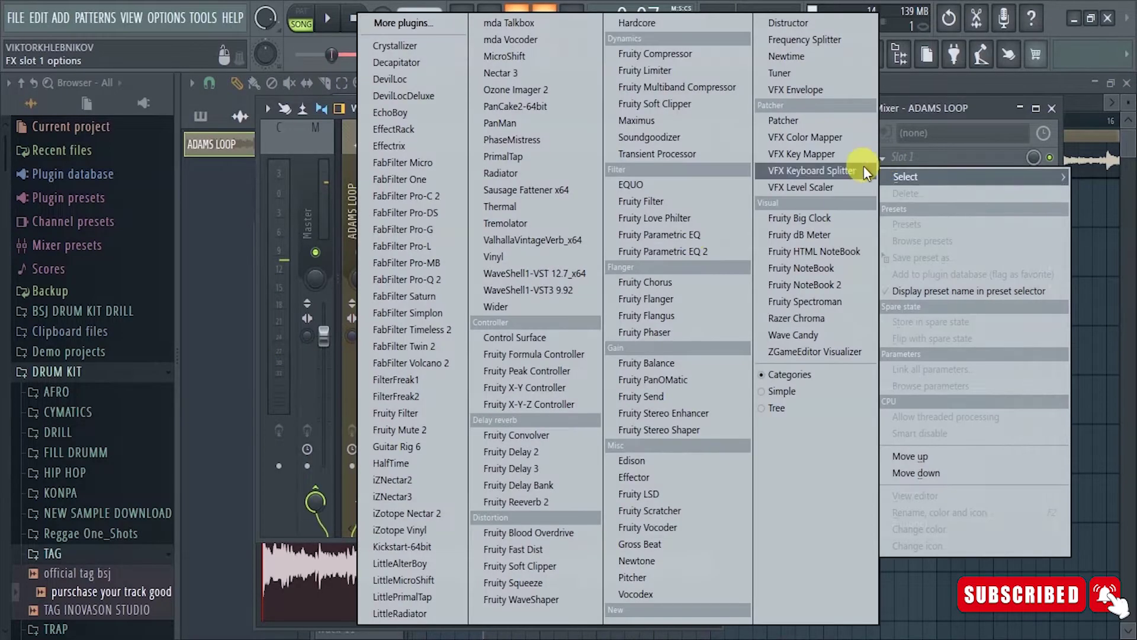
pyautogui.click(710, 252)
pyautogui.moveTo(524, 403); pyautogui.dragTo(522, 403)
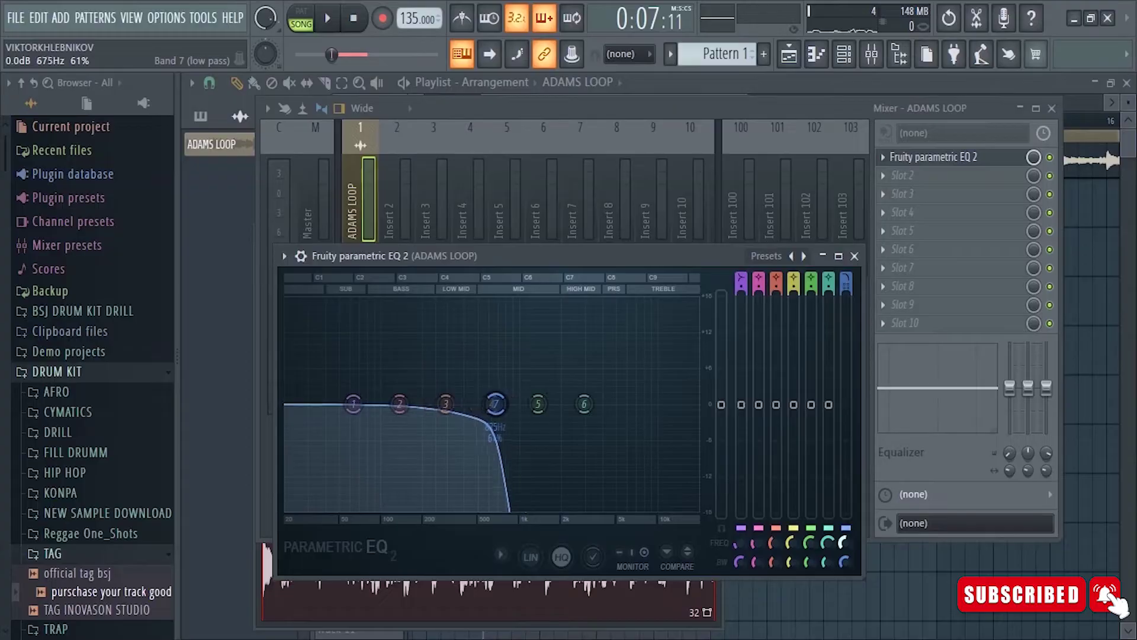
pyautogui.moveTo(843, 542)
pyautogui.mouseDown()
pyautogui.moveTo(844, 533)
pyautogui.moveTo(849, 561)
pyautogui.moveTo(845, 533)
pyautogui.moveTo(847, 555)
pyautogui.mouseUp()
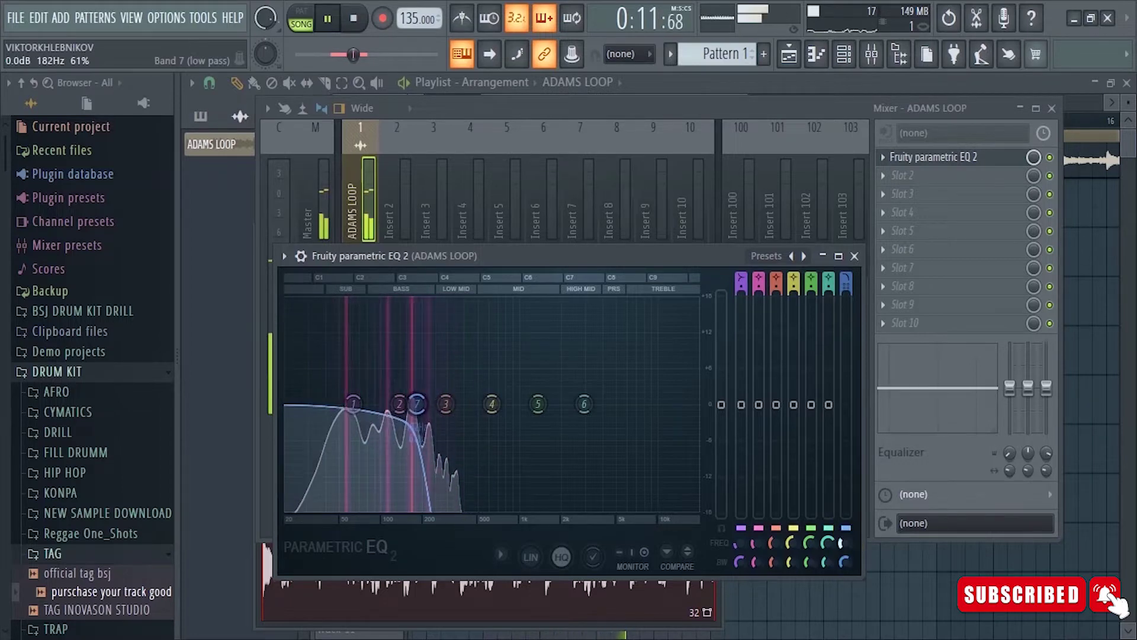
pyautogui.press('space')
# Step: Record the low-passed section from bar 5 to bar 9 as an audio clip on Track 2 and solo that track
pyautogui.click(904, 51)
pyautogui.press('F5')
pyautogui.press('space')
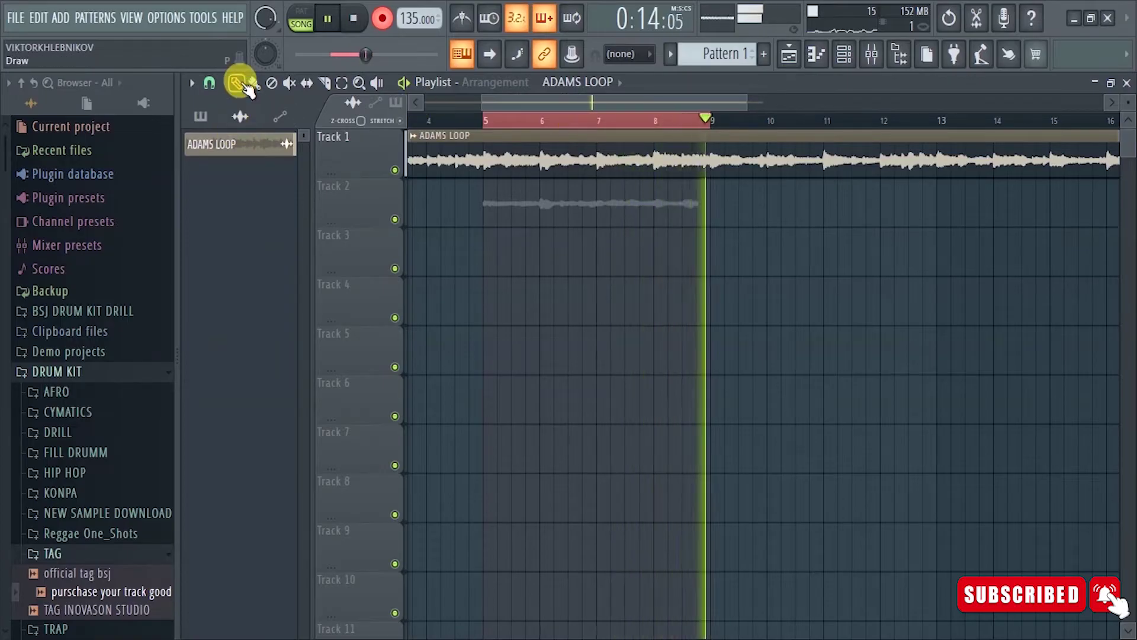
pyautogui.keyDown('ctrl'); pyautogui.click(395, 219); pyautogui.keyUp('ctrl')
pyautogui.press('space')
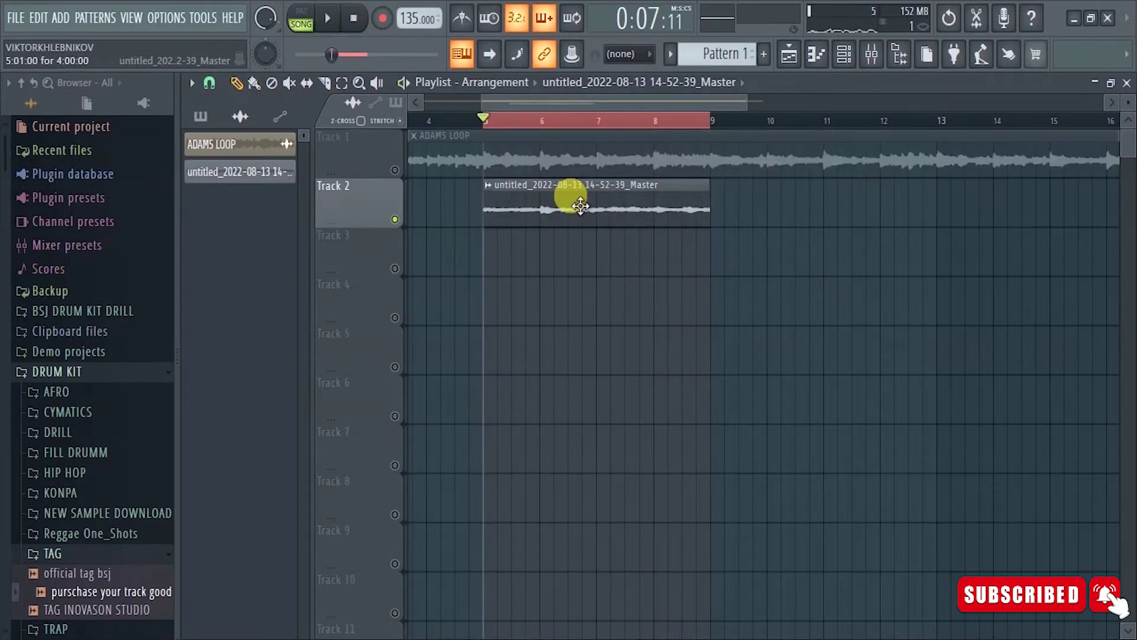
# Step: Open the recorded Track 2 clip in the pitch corrector and send its detected notes to the piano roll
pyautogui.doubleClick(580, 205)
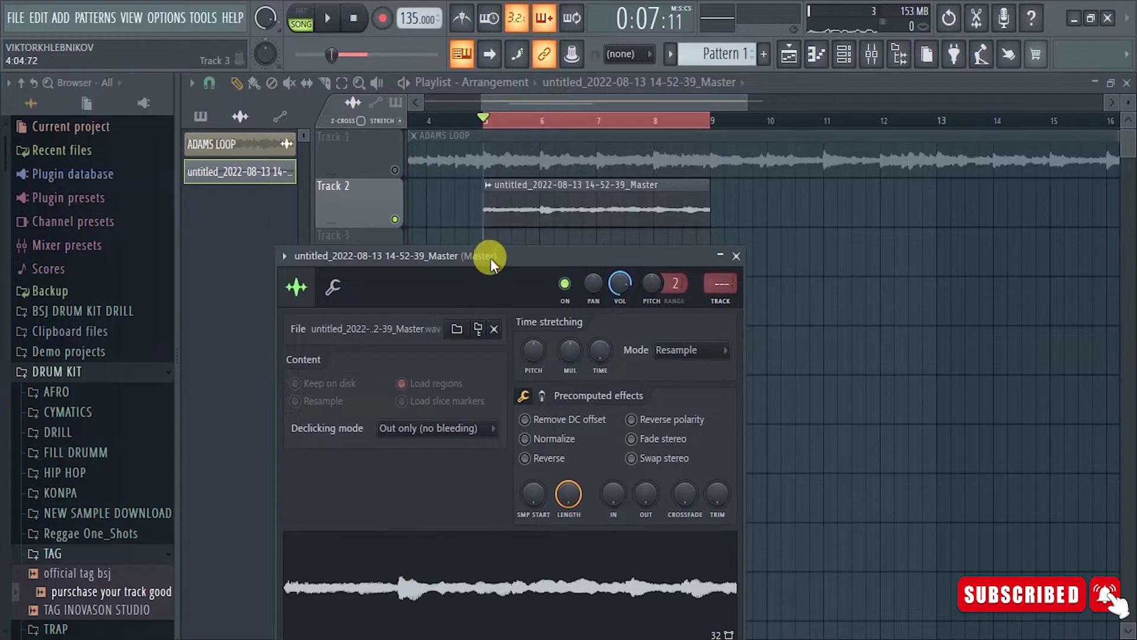
pyautogui.moveTo(489, 264); pyautogui.dragTo(484, 136)
pyautogui.rightClick(490, 439)
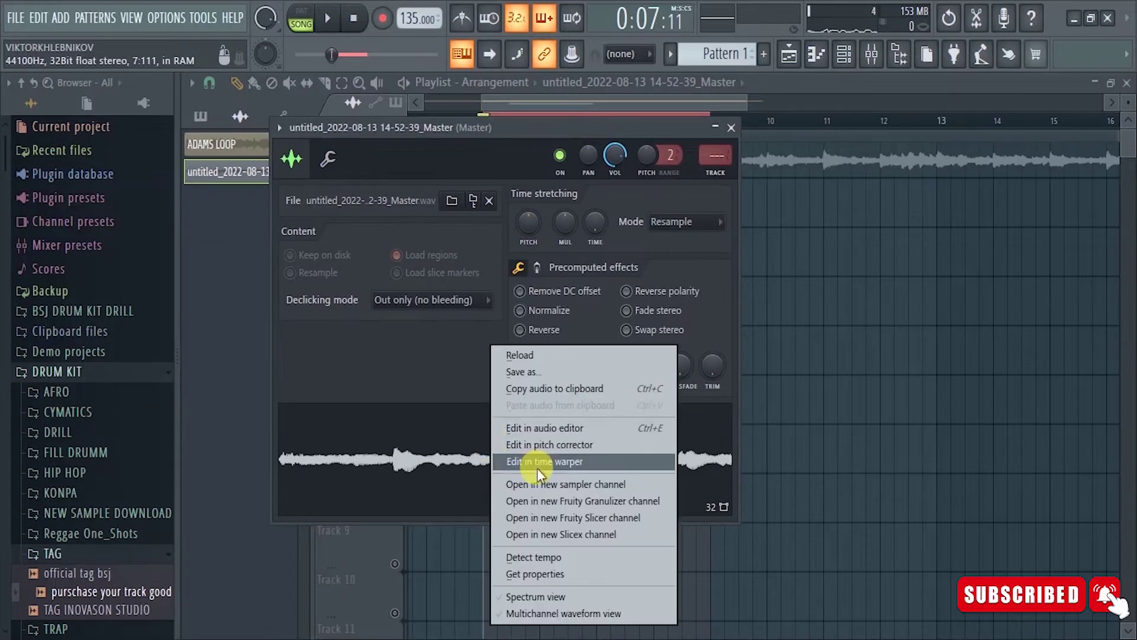
pyautogui.click(610, 445)
pyautogui.moveTo(444, 565); pyautogui.dragTo(693, 565)
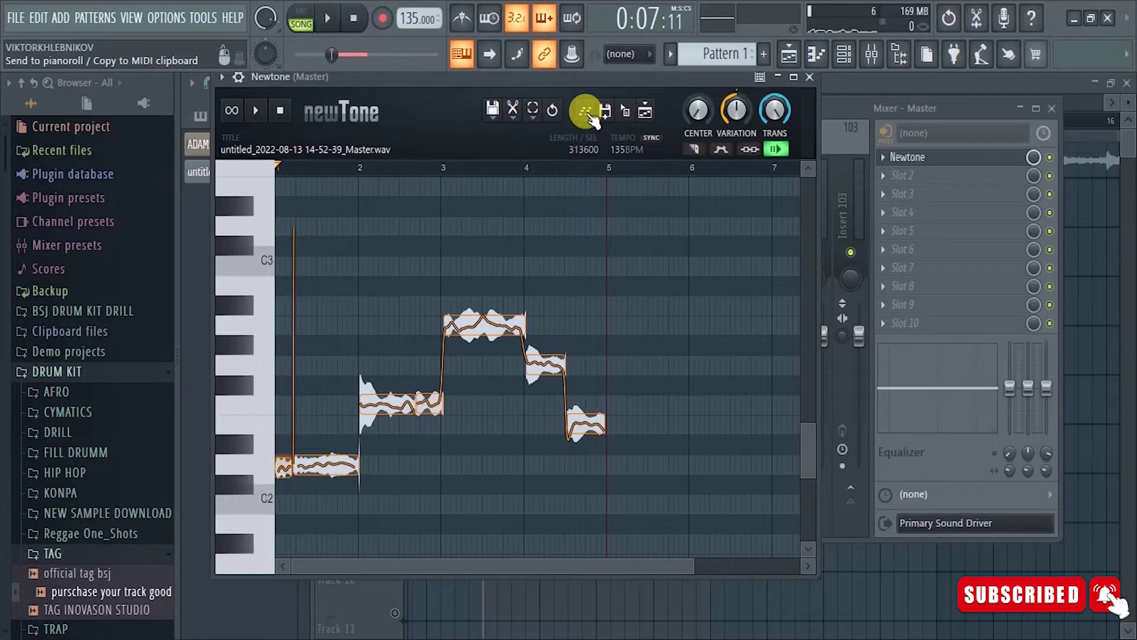
pyautogui.click(829, 54)
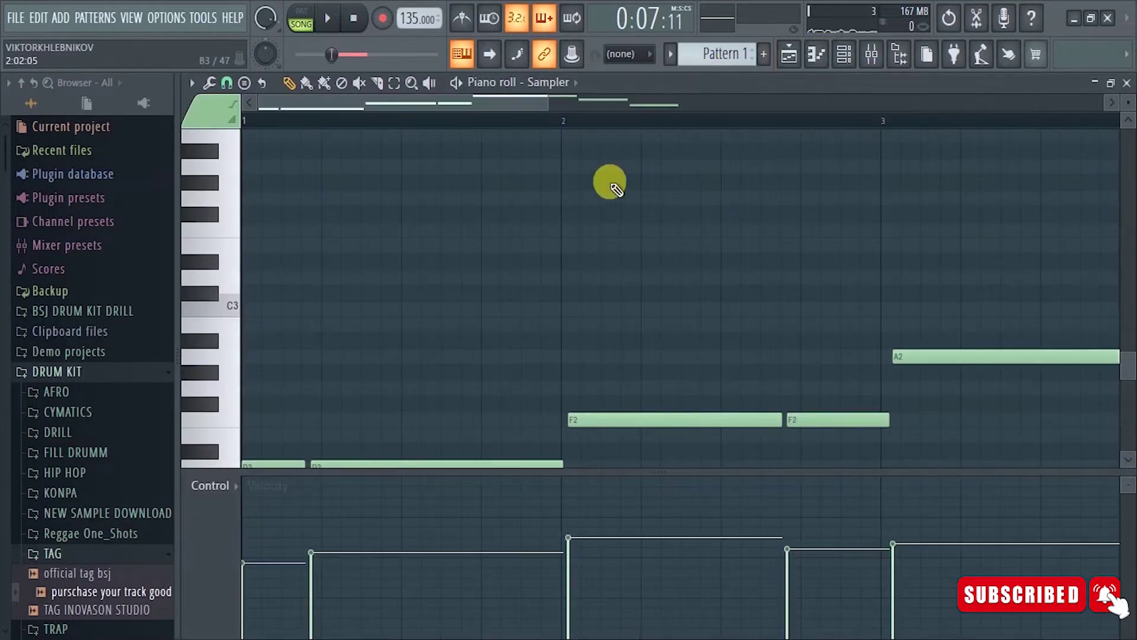
pyautogui.scroll(-3, 619, 122)
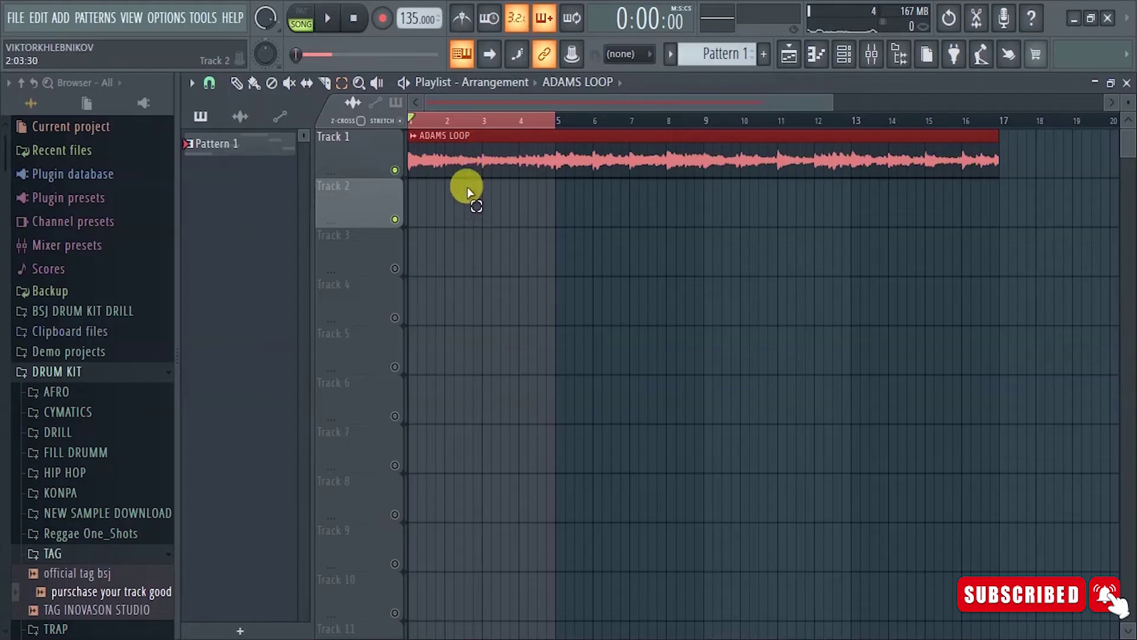
# Step: Place Pattern 1 at bar 1 of Track 2 and open the FL Keys piano roll
pyautogui.moveTo(240, 147); pyautogui.dragTo(496, 201)
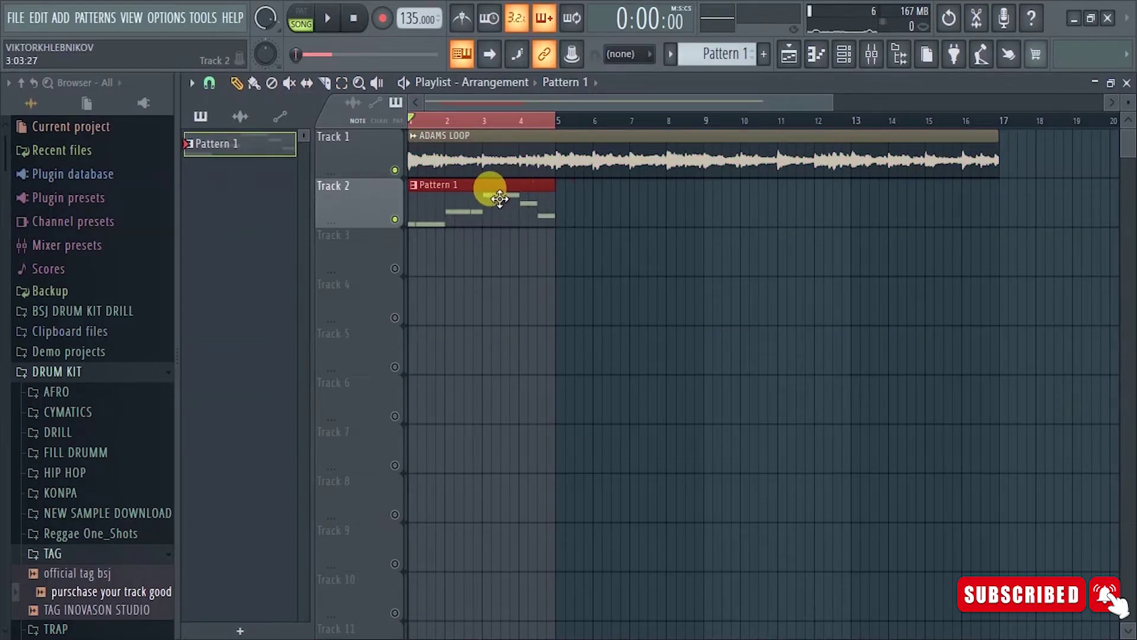
pyautogui.click(816, 54)
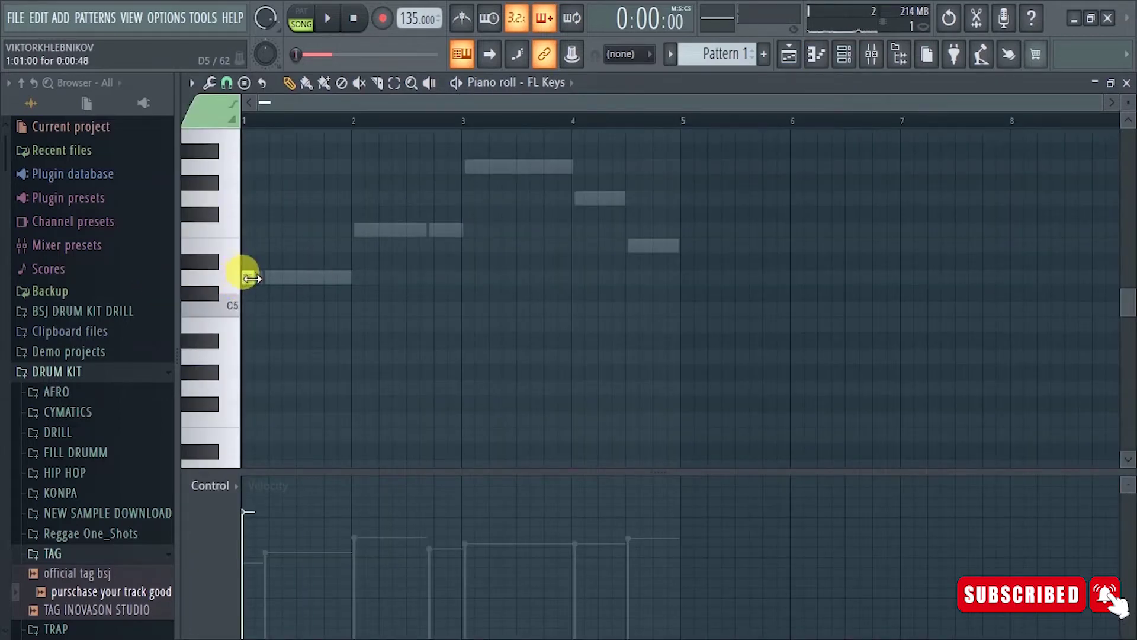
# Step: Trace the detected bass notes in the FL Keys piano roll: D5, F5 and A5 in bars 1–3, G5 and E5 in bar 4
pyautogui.moveTo(368, 241); pyautogui.dragTo(414, 223)
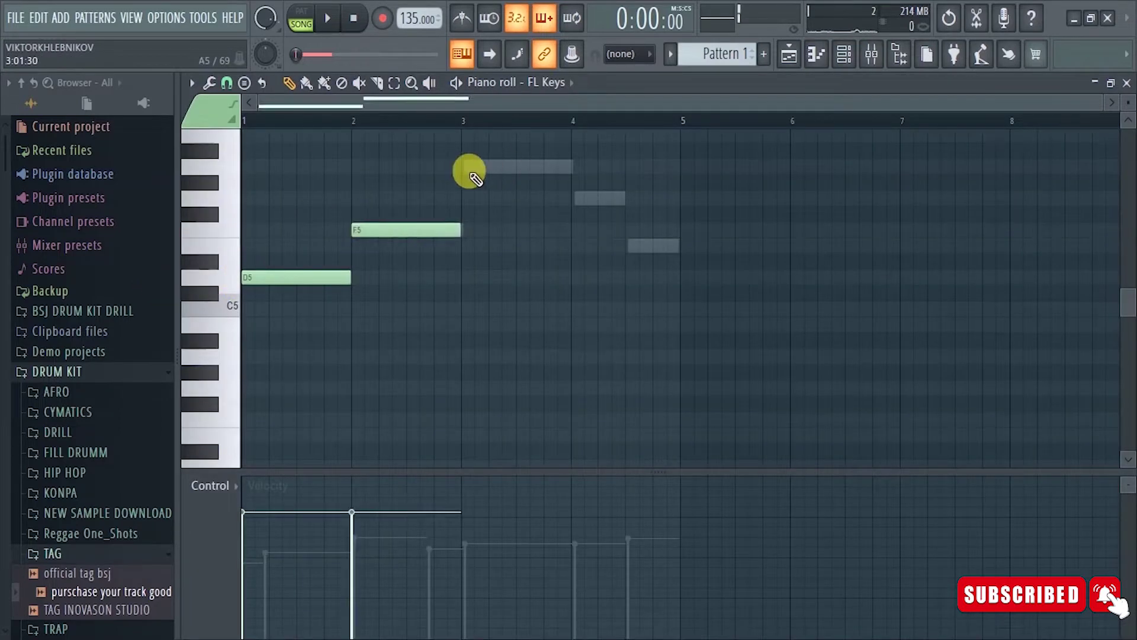
pyautogui.click(471, 168)
pyautogui.click(577, 199)
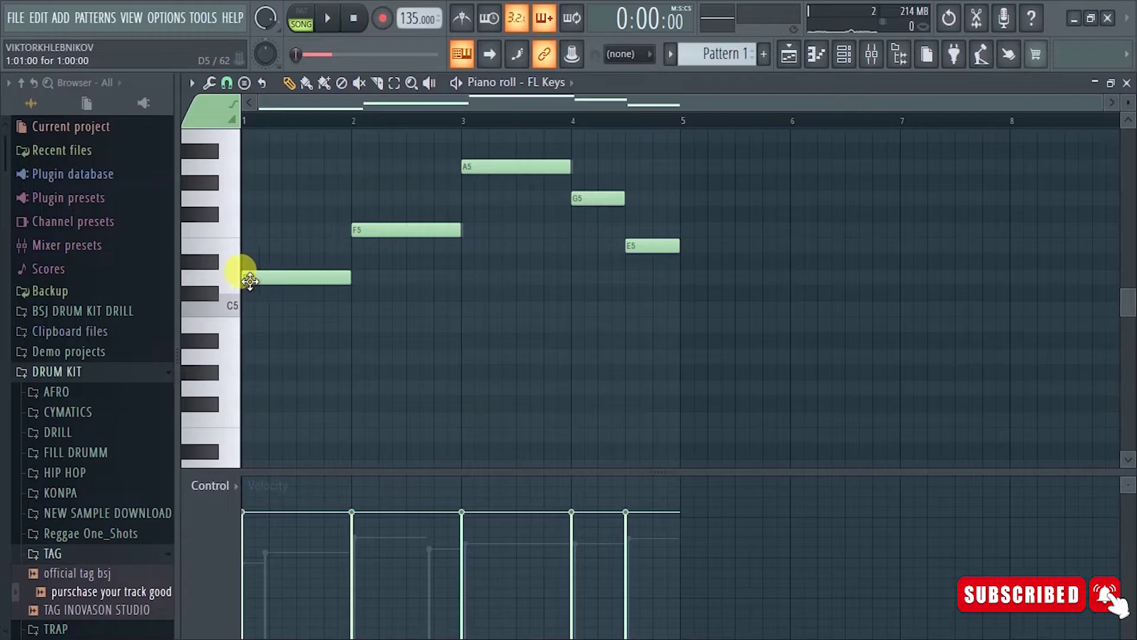
# Step: Stack F5 and A5 above the bar 1 D5 note and audition it in song and pattern mode
pyautogui.click(240, 278)
pyautogui.scroll(2, 419, 196)
pyautogui.press('space')
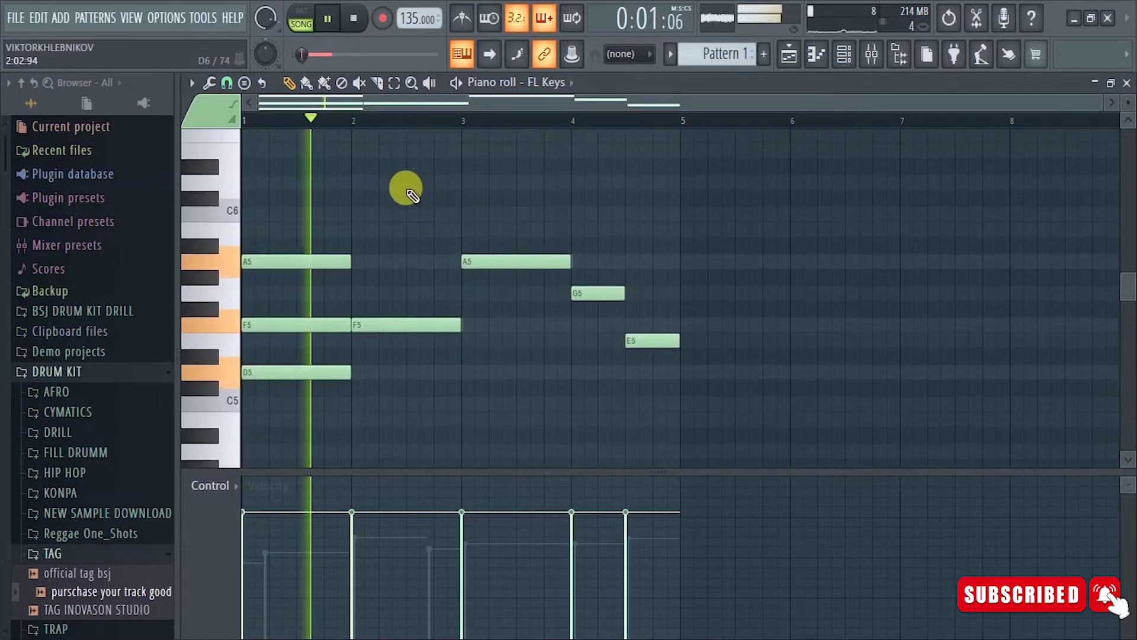
pyautogui.press('space')
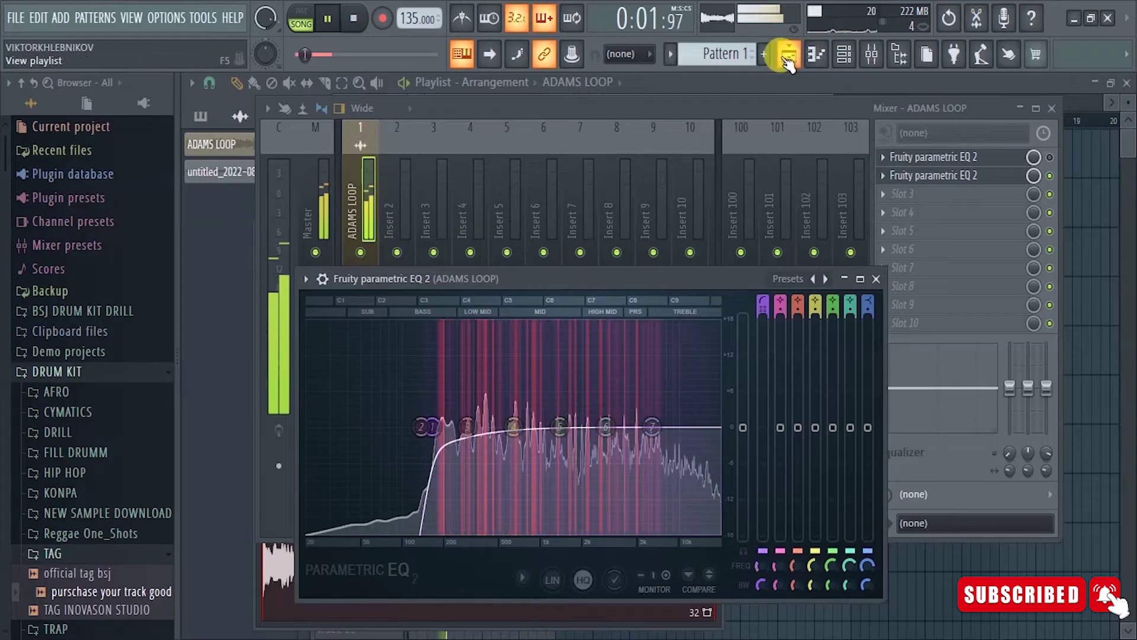
pyautogui.click(789, 55)
pyautogui.press('space')
pyautogui.click(816, 55)
pyautogui.press('space')
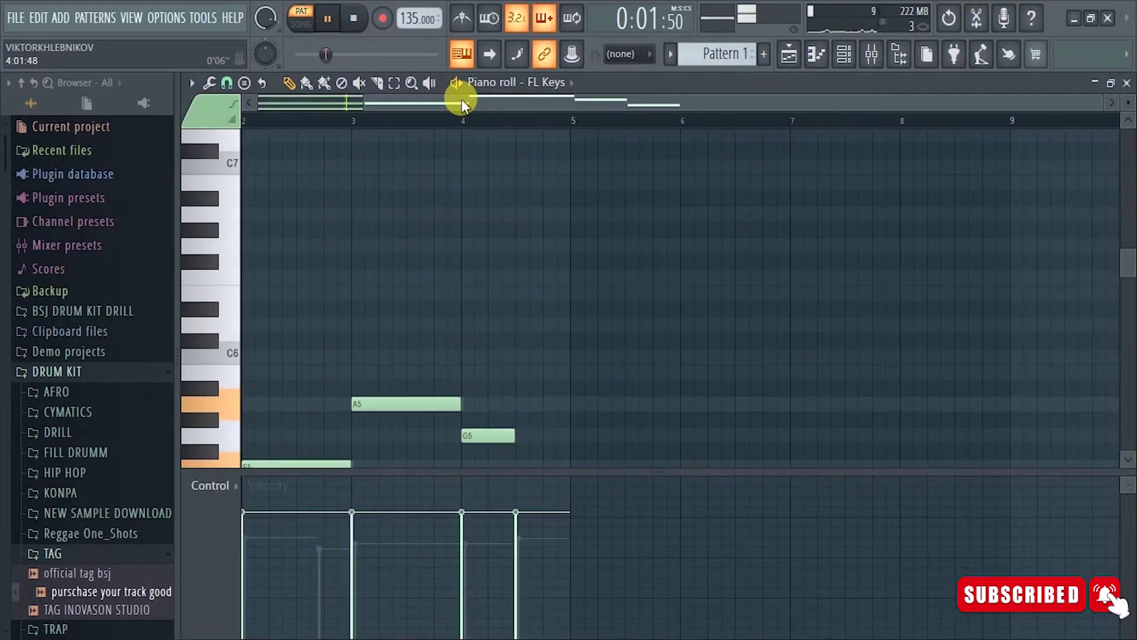
pyautogui.scroll(-3, 308, 178)
pyautogui.press('space')
# Step: Use chord stamps to build F5-A5-C6 in bar 2, A5-C6-E6 in bar 3, and G5-B5-D6 with E5-G5-B5 in bar 4
pyautogui.click(245, 84)
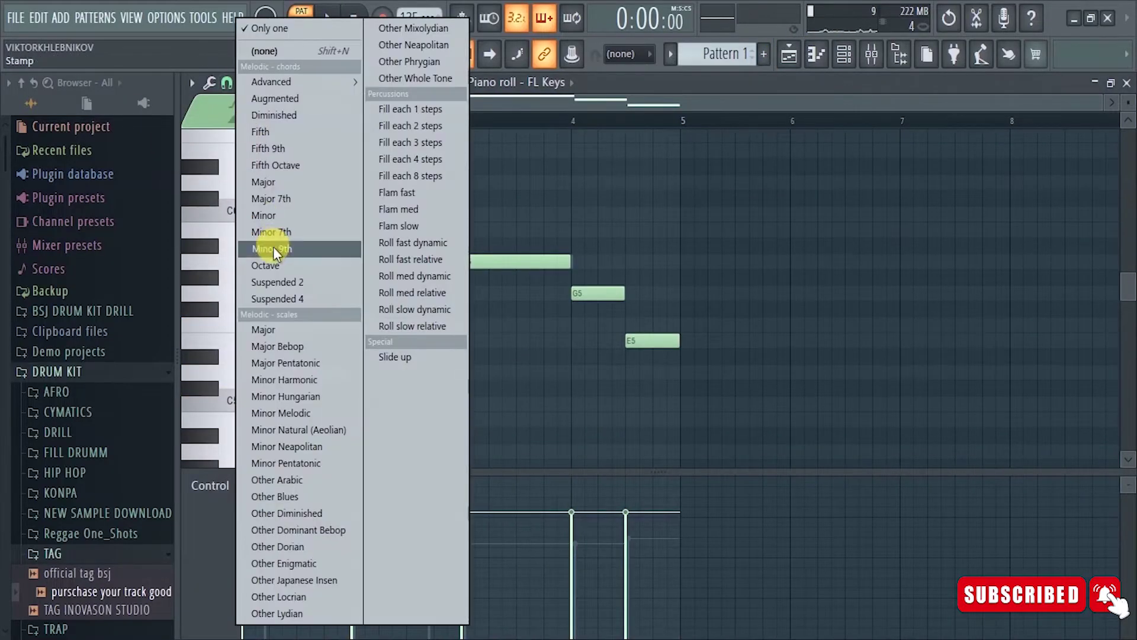
pyautogui.click(264, 182)
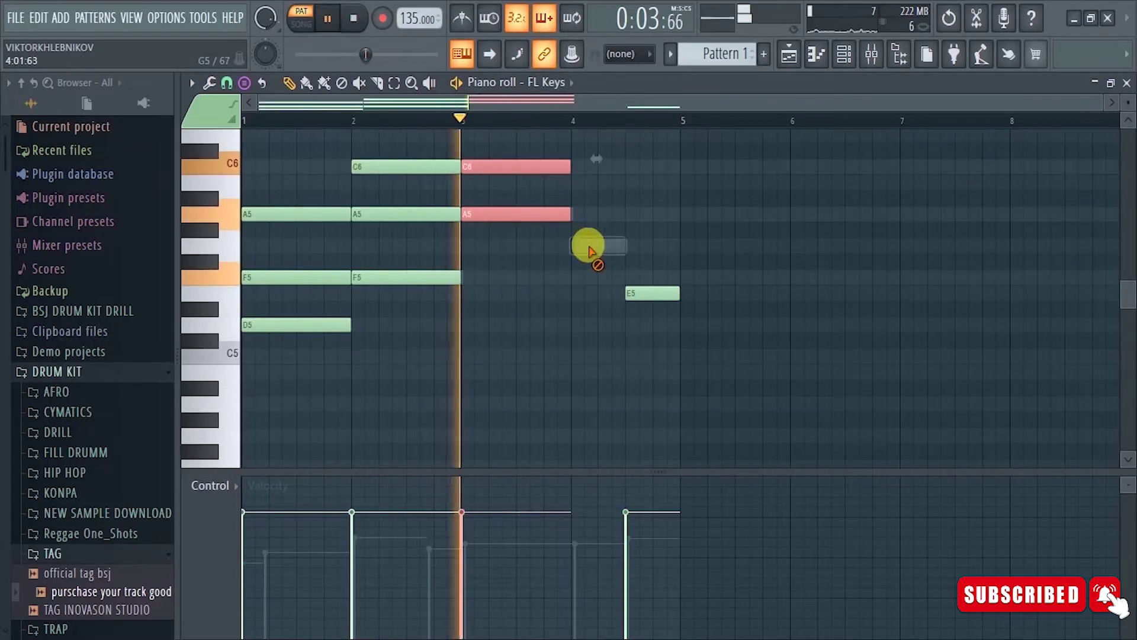
pyautogui.click(576, 246)
pyautogui.scroll(2, 651, 231)
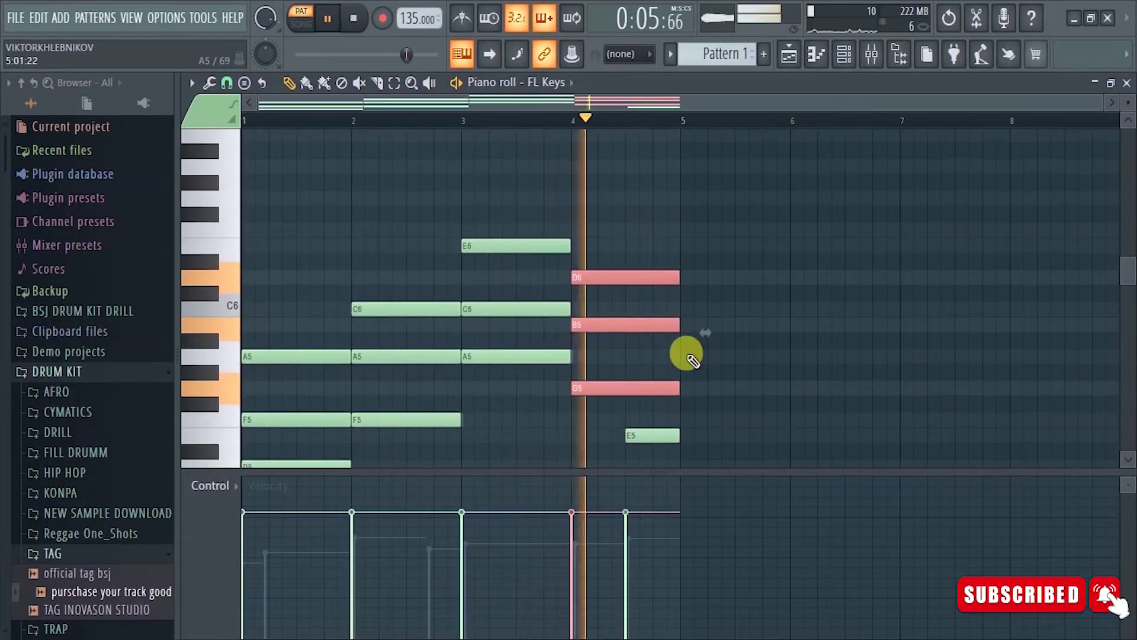
pyautogui.moveTo(675, 325); pyautogui.dragTo(612, 336)
pyautogui.press('space')
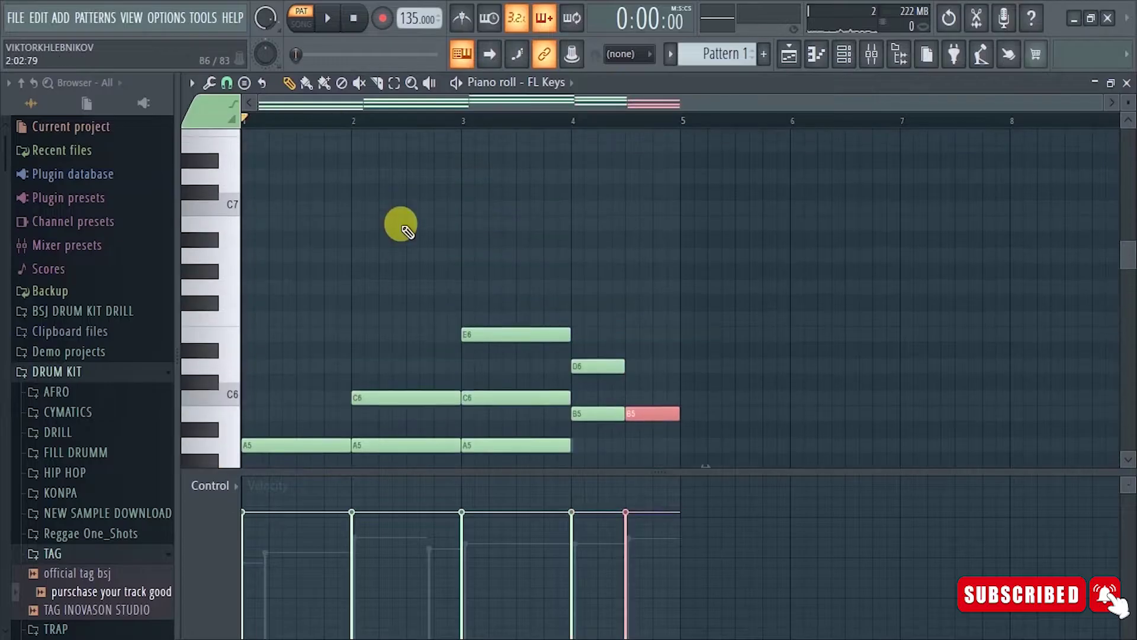
# Step: Play back the four-bar chord progression and select all of its notes
pyautogui.press('space')
pyautogui.scroll(-4, 398, 223)
pyautogui.scroll(-2, 338, 143)
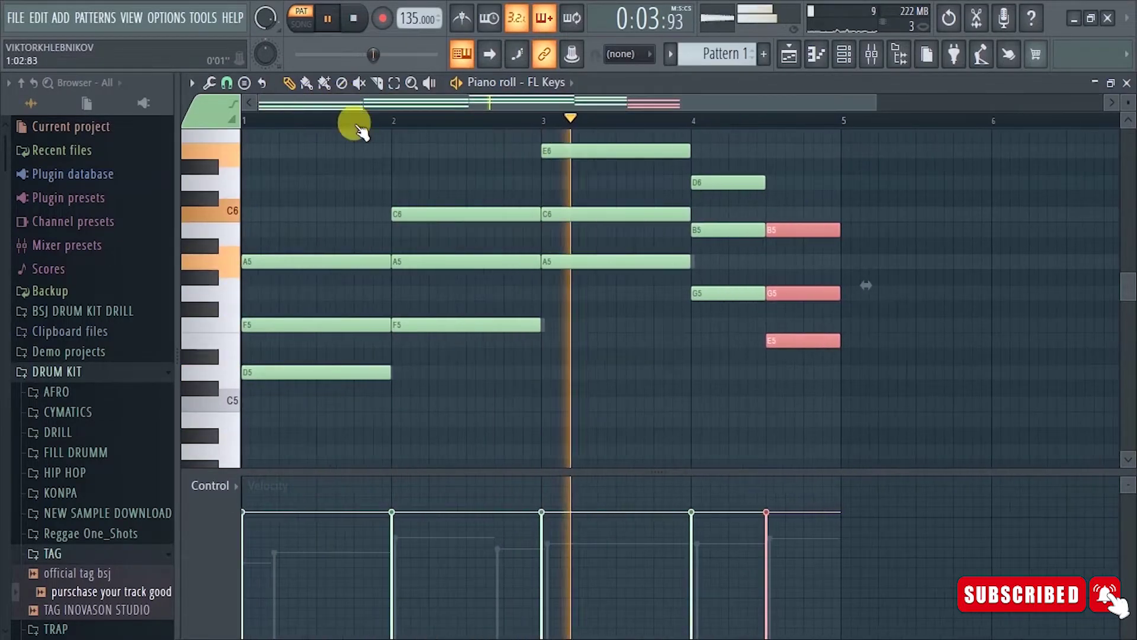
pyautogui.scroll(2, 401, 140)
pyautogui.click(401, 140)
pyautogui.hotkey('ctrl', 'a')
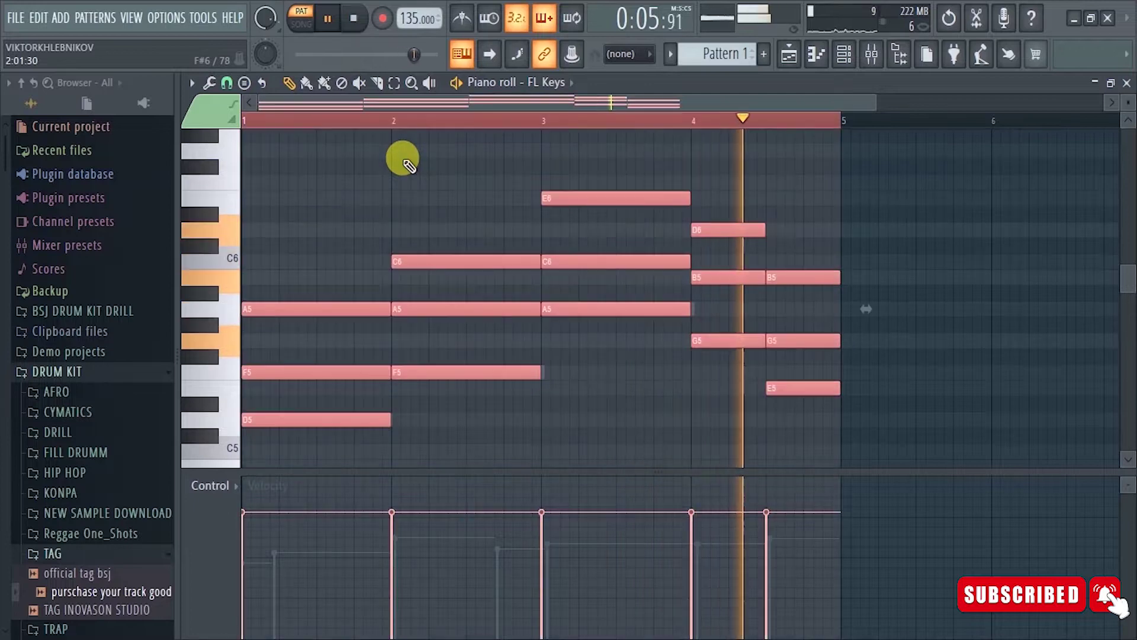
pyautogui.press('space')
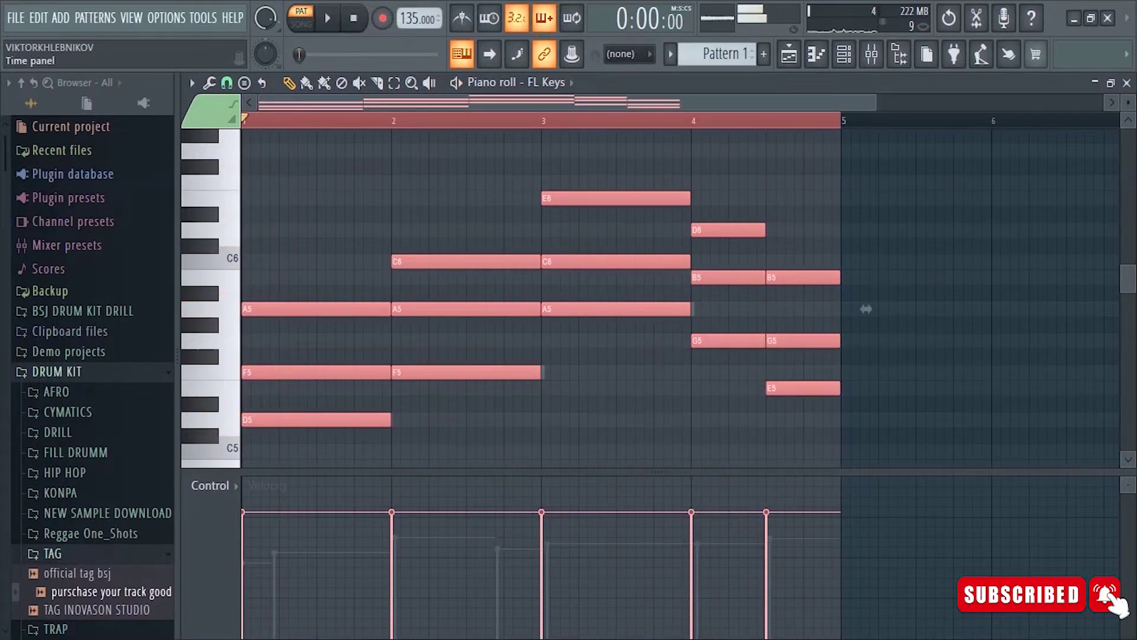
# Step: Set up a new pattern named HI HAT with FL Keys muted, and open the HI HATS CLOSED samples in BSJ DRUM KIT DRILL
pyautogui.click(845, 55)
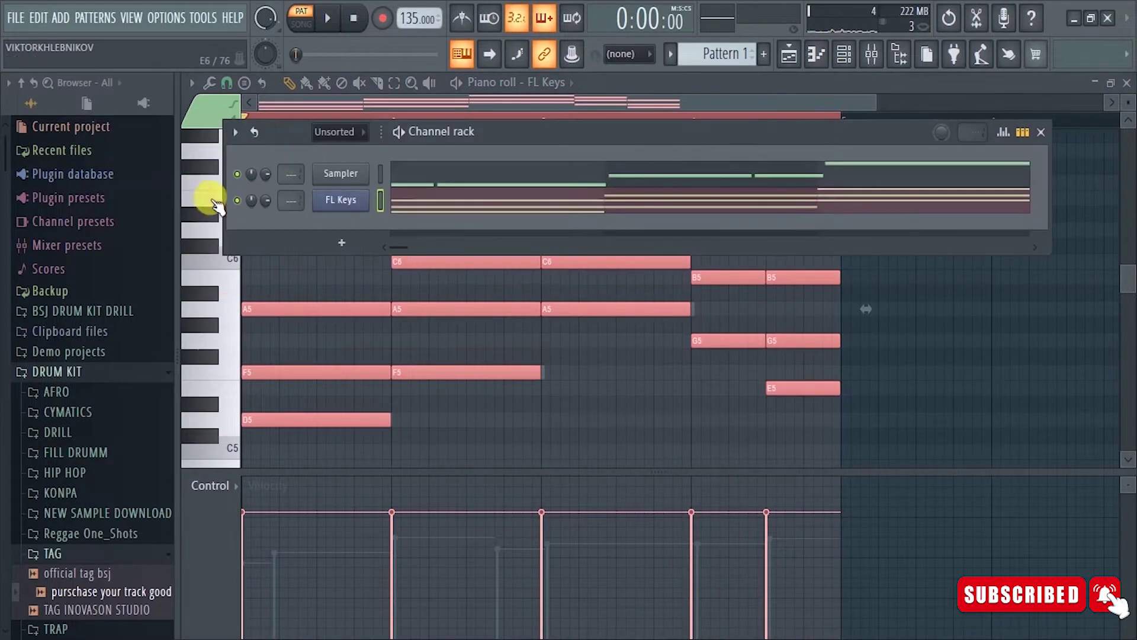
pyautogui.click(789, 55)
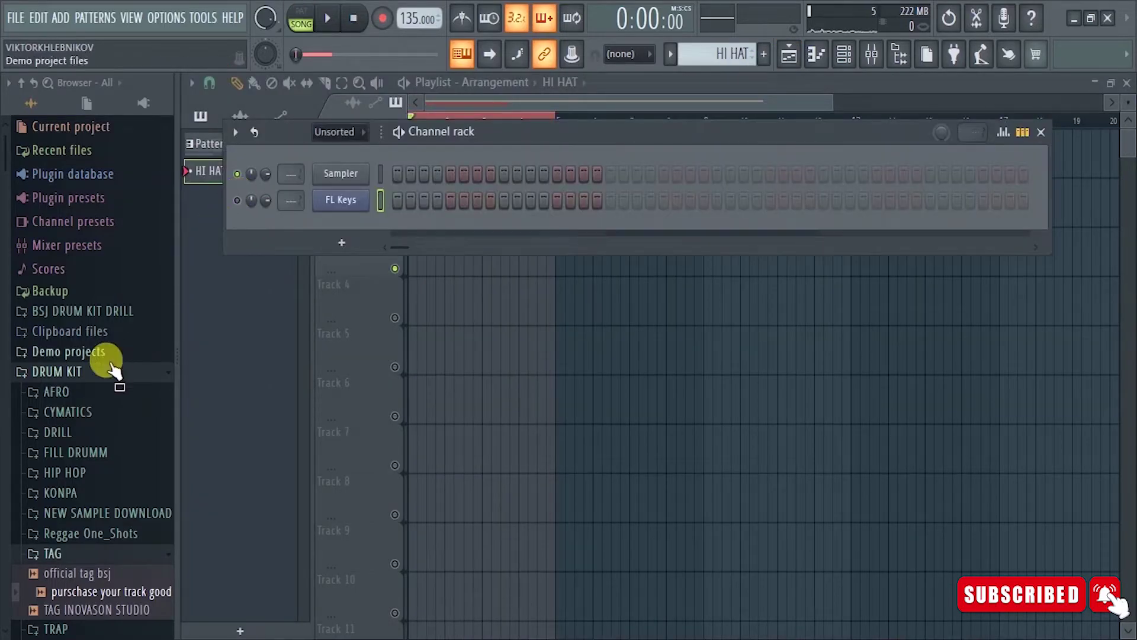
pyautogui.scroll(-3, 89, 379)
pyautogui.scroll(3, 77, 296)
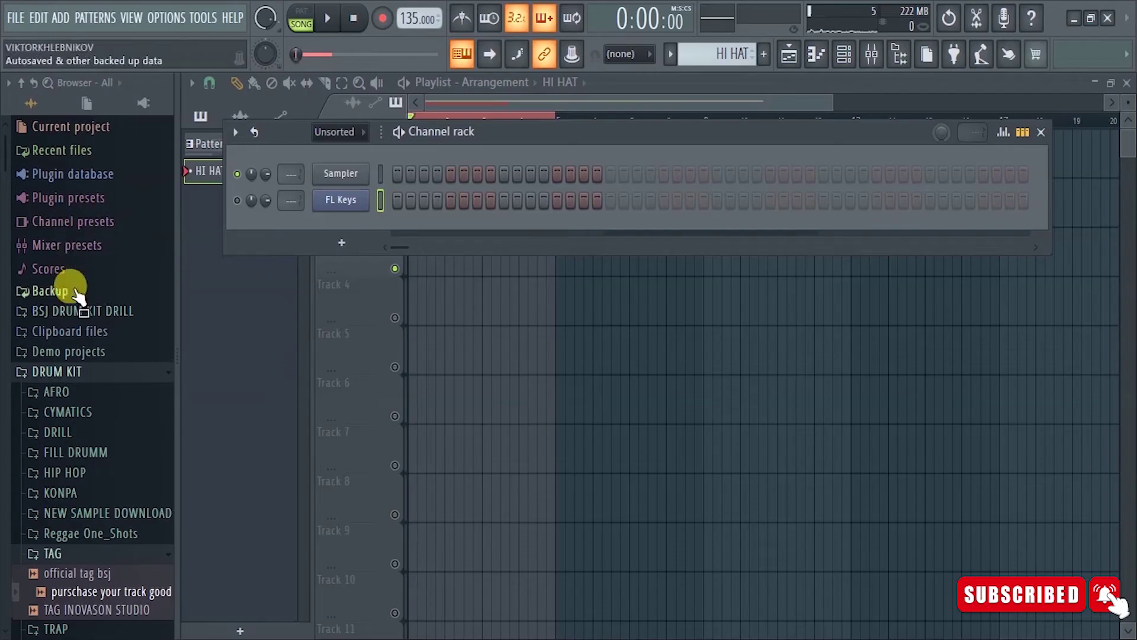
pyautogui.click(90, 312)
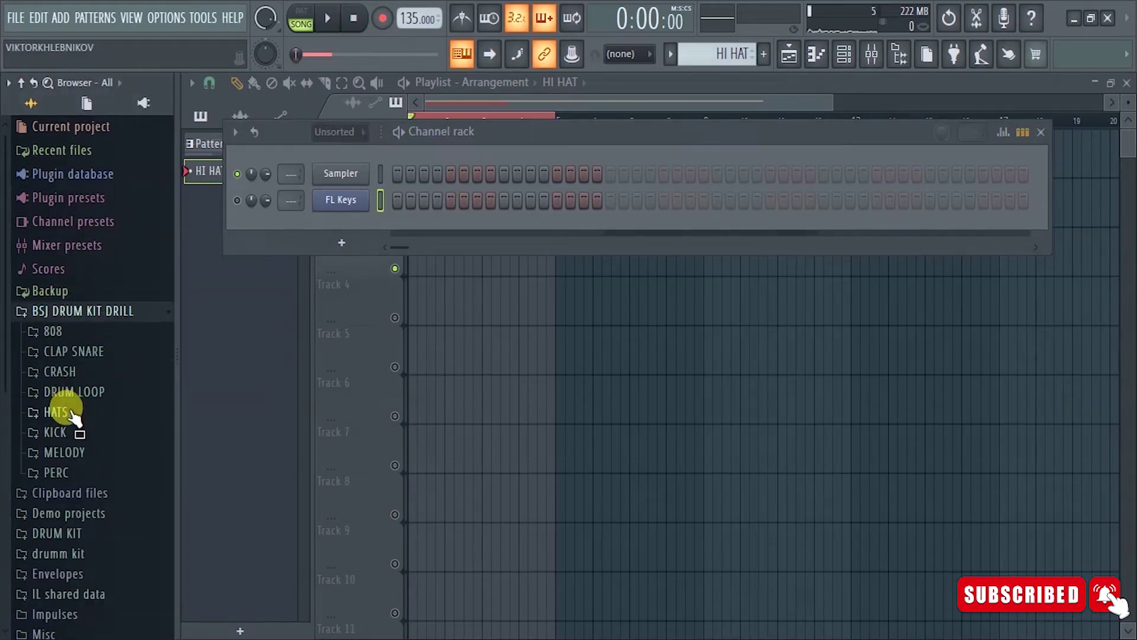
pyautogui.click(70, 413)
pyautogui.click(93, 322)
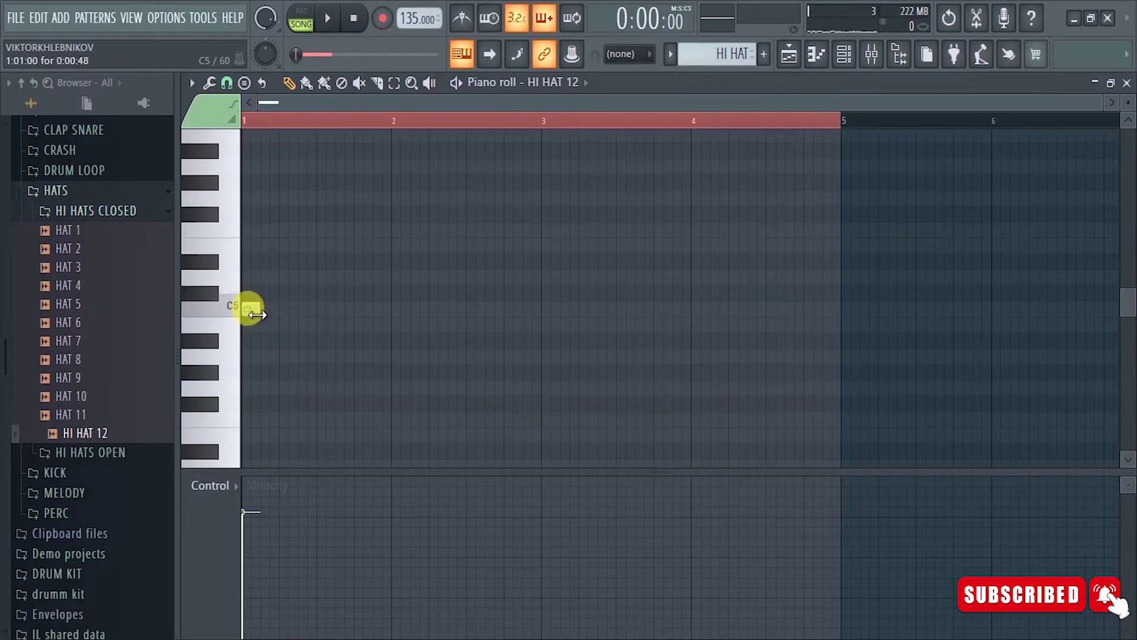
# Step: Enter two consecutive three-step C5 notes at the start of bar 1 for HI HAT 12 and audition them with the loop
pyautogui.press('space')
pyautogui.press('space')
pyautogui.press('space')
pyautogui.moveTo(296, 309); pyautogui.dragTo(262, 323)
pyautogui.press('space')
pyautogui.press('space')
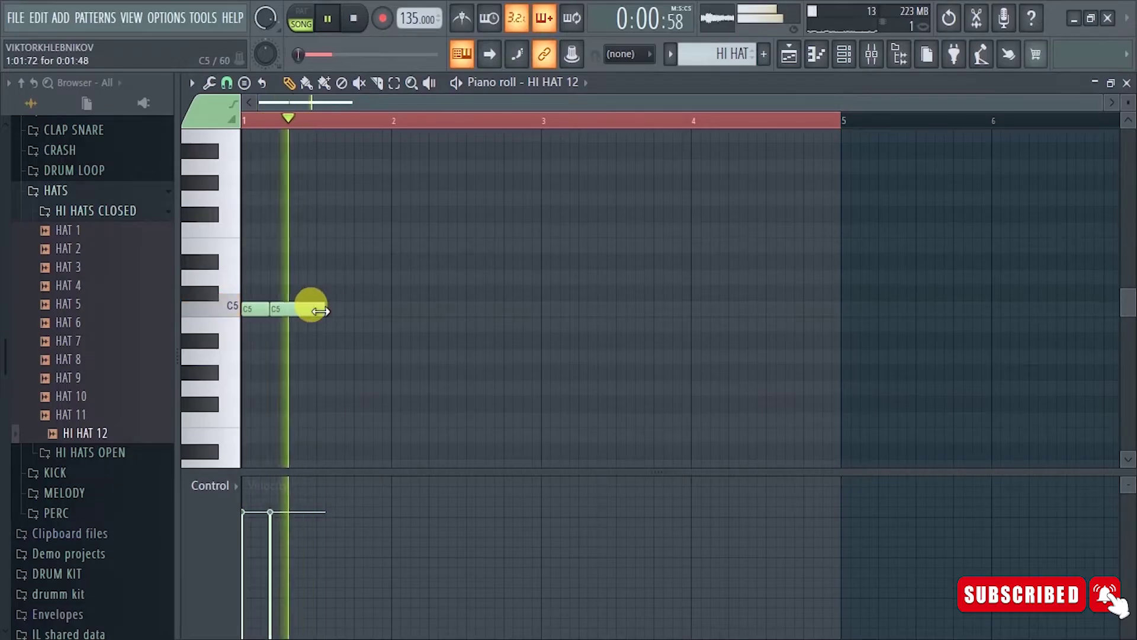
pyautogui.moveTo(314, 312); pyautogui.dragTo(290, 309)
pyautogui.press('space')
pyautogui.press('space')
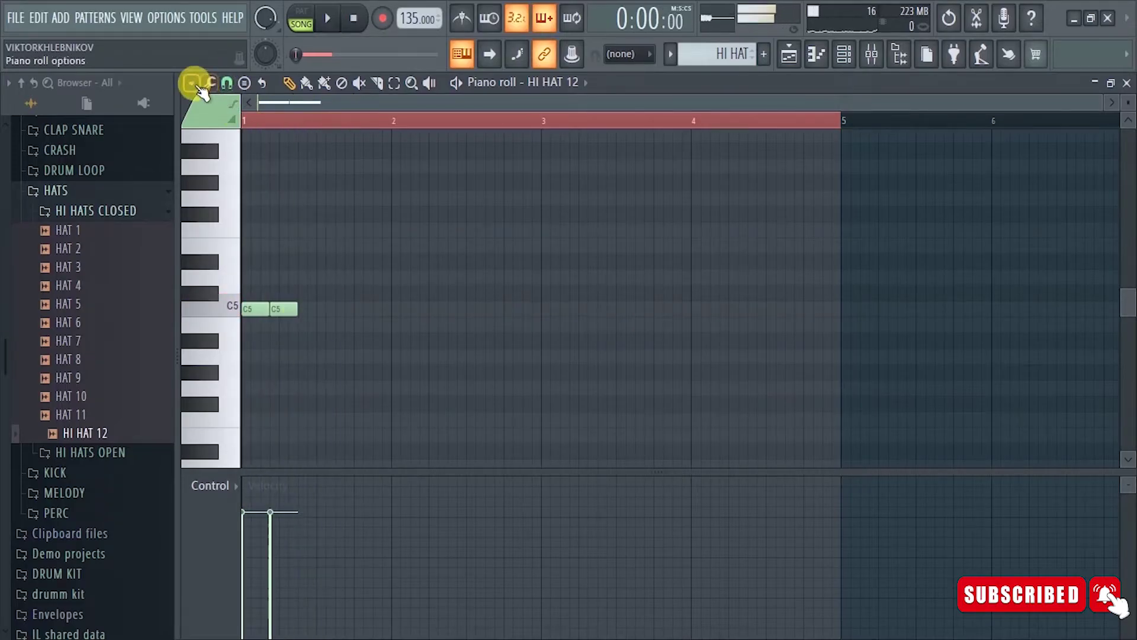
# Step: Paste the four-bar hi-hat sequence of C5 hits with lower G#4 and F4 accents into HI HAT 12 and play it
pyautogui.hotkey('ctrl', 'v')
pyautogui.scroll(-2, 317, 126)
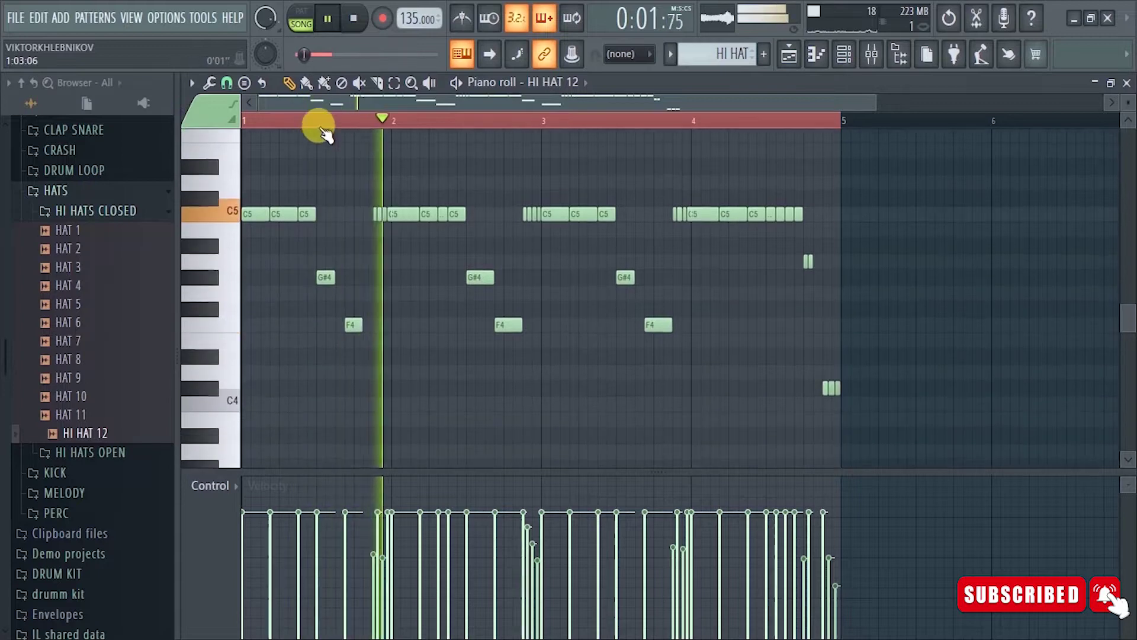
pyautogui.keyDown('ctrl'); pyautogui.scroll(-2, 317, 166); pyautogui.keyUp('ctrl')
pyautogui.press('space')
pyautogui.press('space')
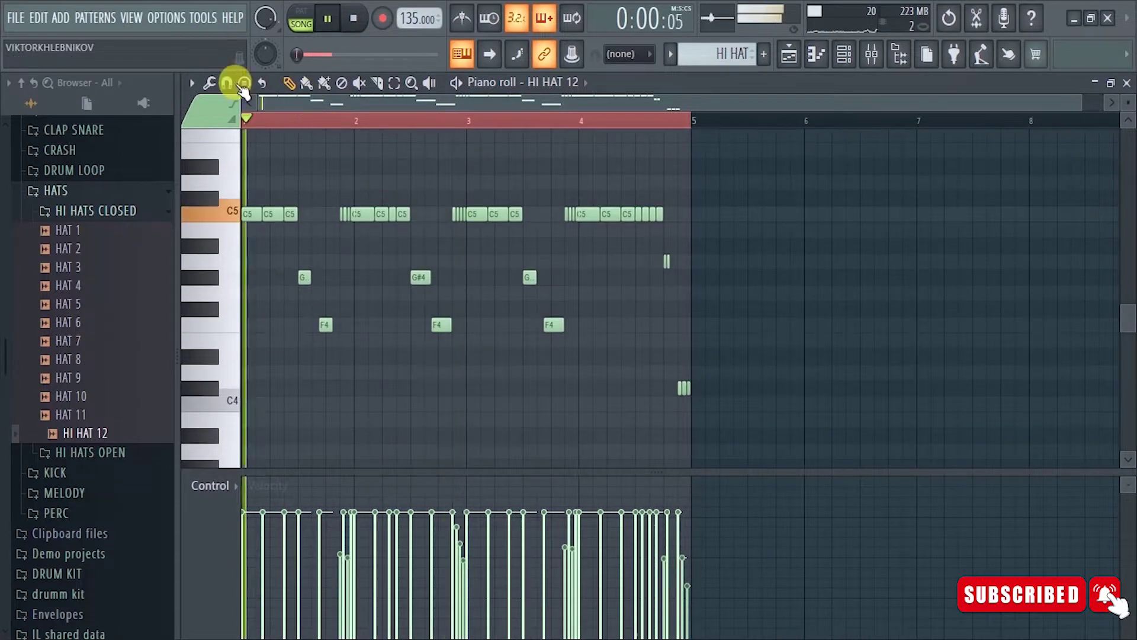
# Step: Lower the bar 1 F4 hi-hat note to D4 and add short C#5 notes early in bars 1 and 3
pyautogui.scroll(2, 356, 166)
pyautogui.press('space')
pyautogui.moveTo(421, 328); pyautogui.dragTo(418, 363)
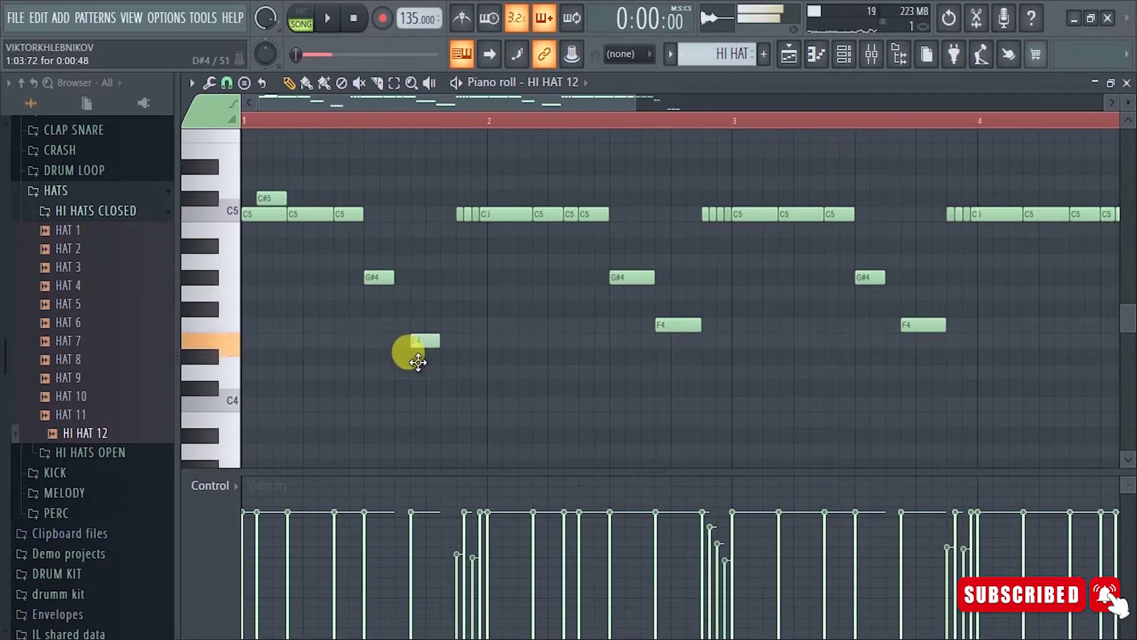
pyautogui.press('space')
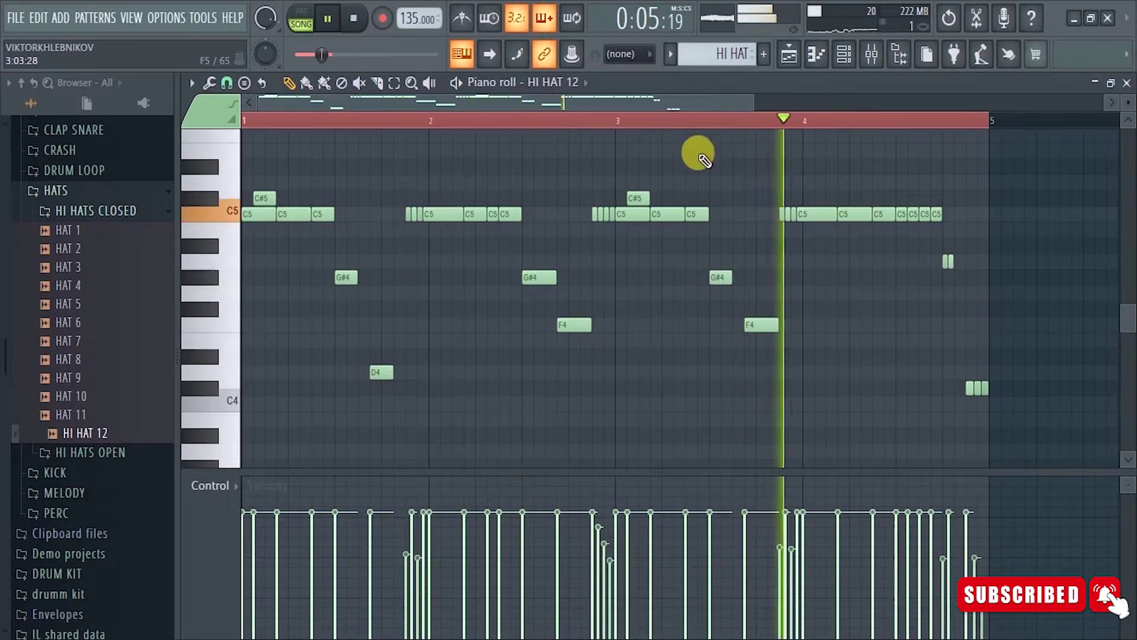
pyautogui.scroll(2, 634, 168)
pyautogui.scroll(-2, 602, 115)
pyautogui.press('space')
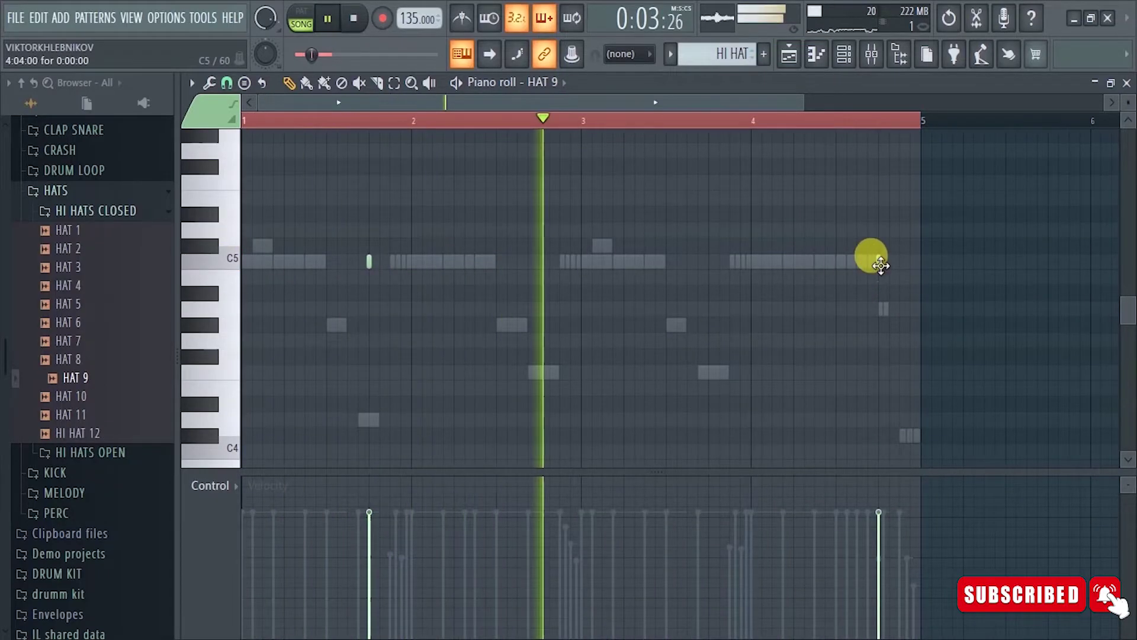
# Step: Place the HAT 9 hits at C5 near the ends of bars 1 and 3
pyautogui.scroll(-2, 408, 130)
pyautogui.scroll(3, 504, 225)
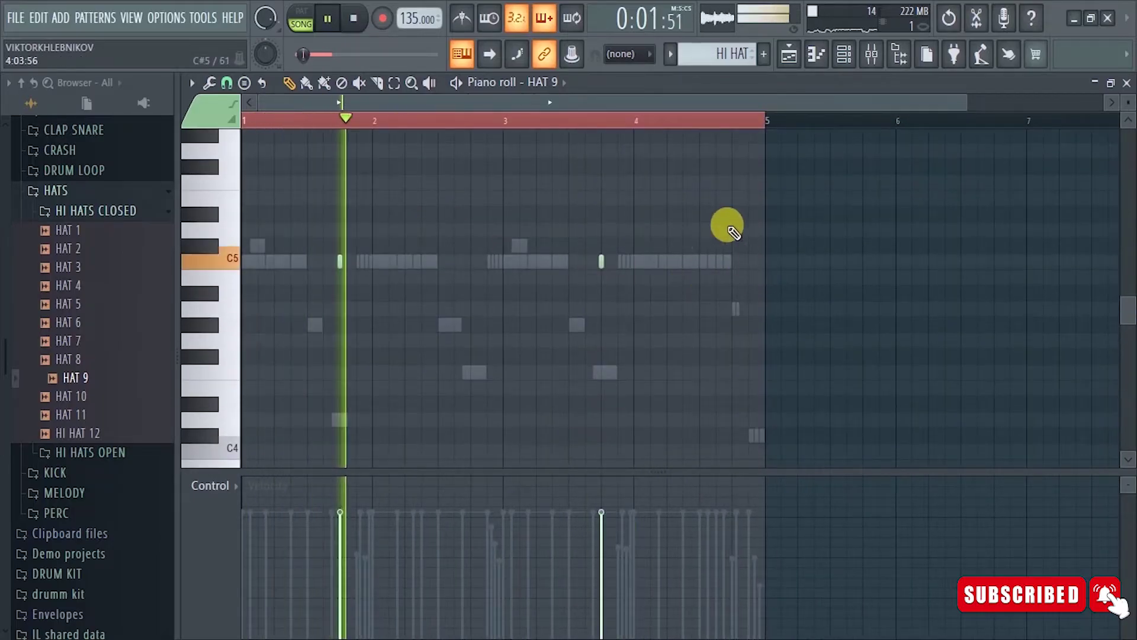
# Step: Load OPEN HAT 1 from the HI HATS OPEN folder as a new channel and place a C5 hit in bar 1
pyautogui.click(842, 53)
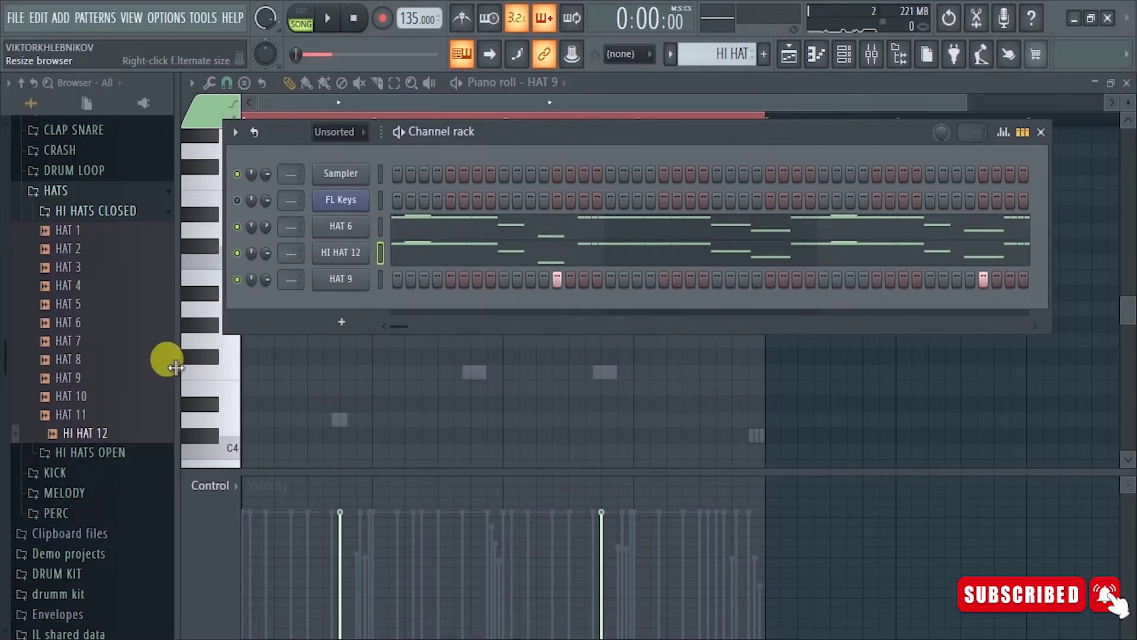
pyautogui.click(95, 453)
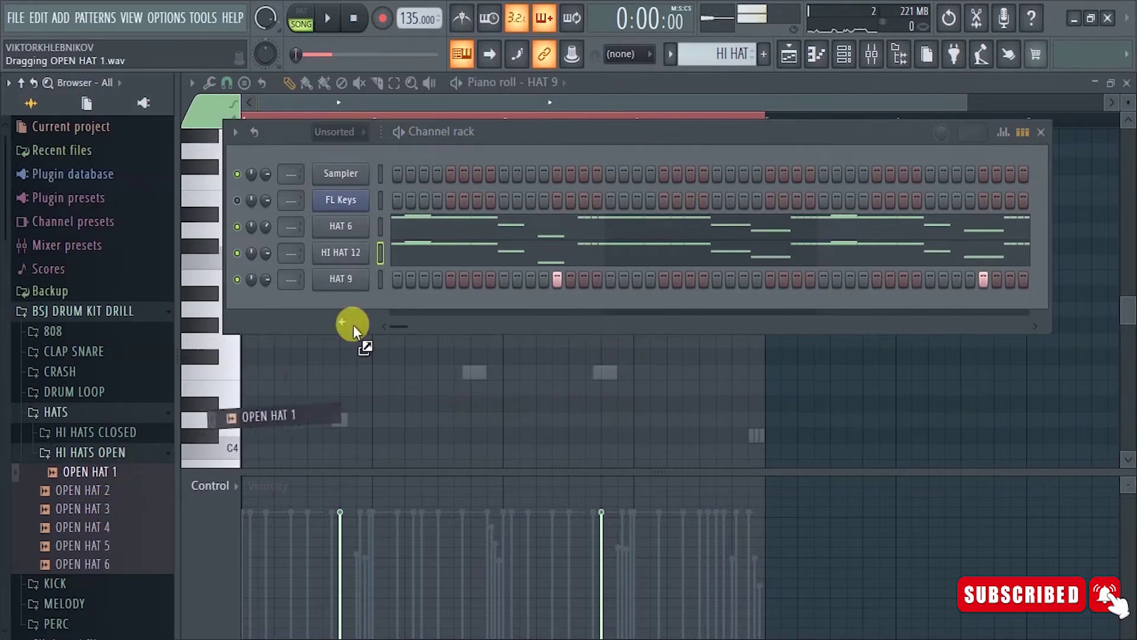
pyautogui.moveTo(347, 300); pyautogui.dragTo(347, 300)
pyautogui.press('space')
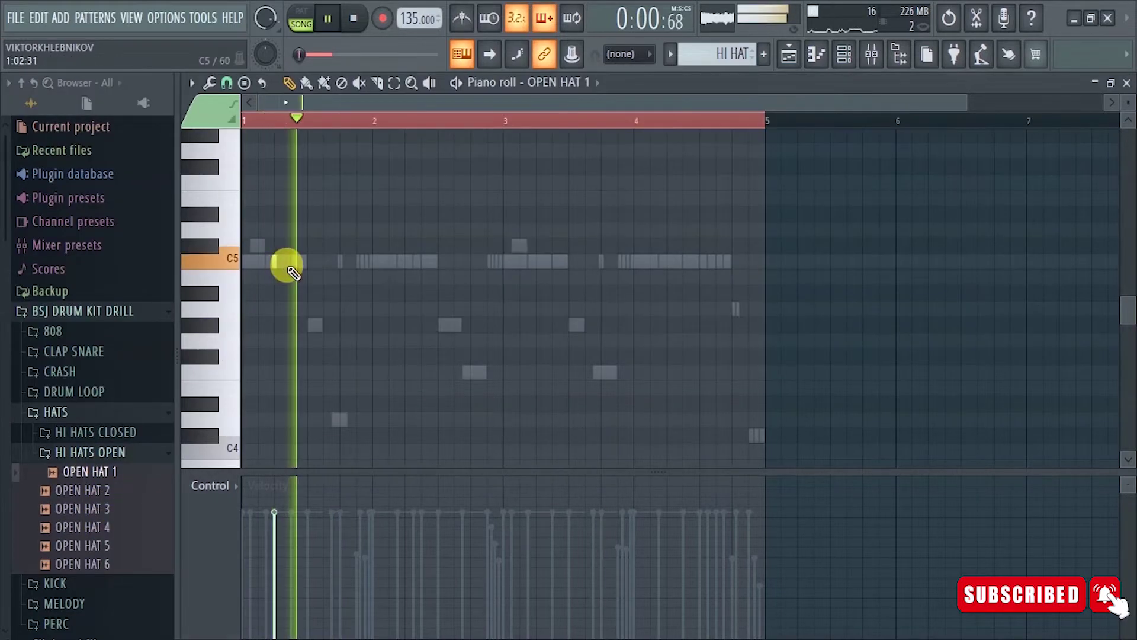
# Step: Extend the OPEN HAT 1 part through bar 4 with slides at G#4 and shape its volume envelope's hold and decay
pyautogui.click(472, 261)
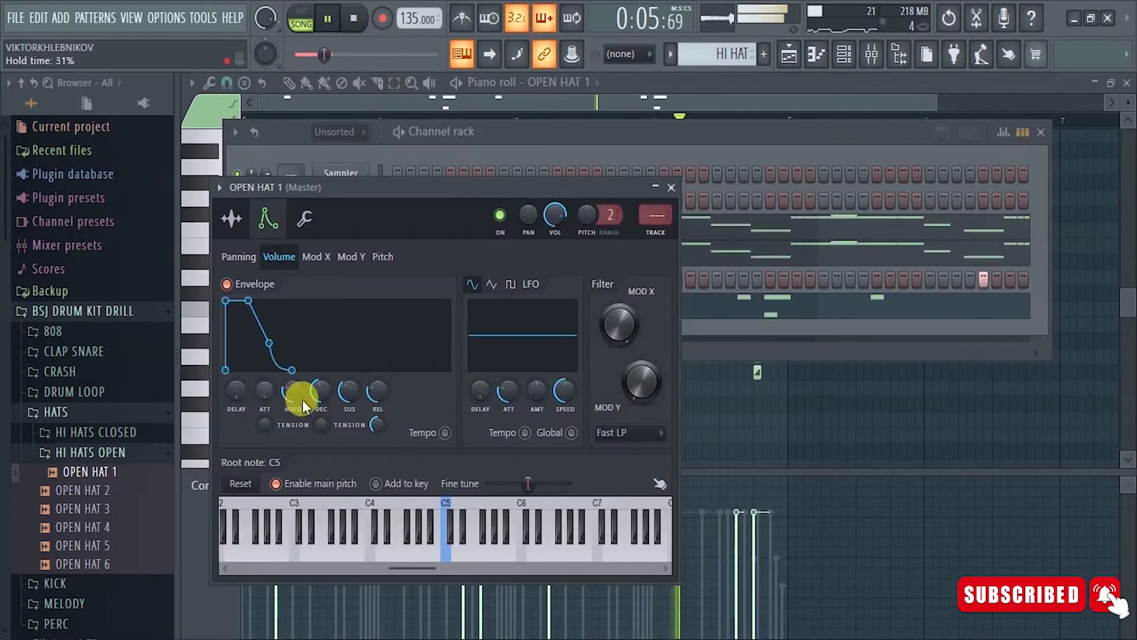
pyautogui.moveTo(318, 394); pyautogui.dragTo(317, 389)
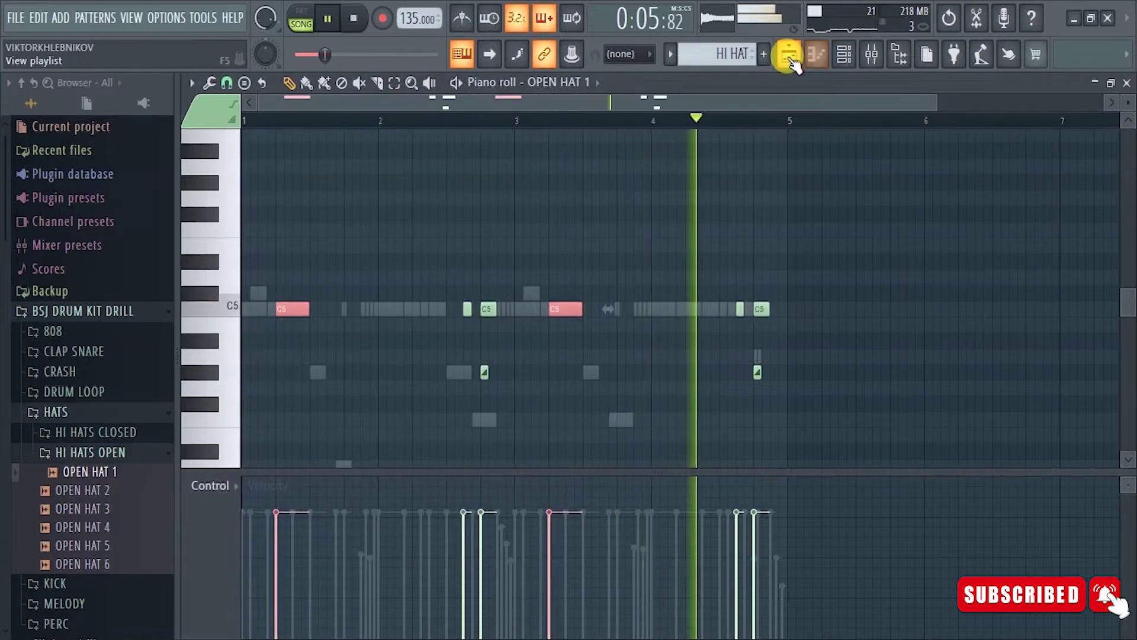
# Step: Add SNARE 4 and place C5 hits on beat 3 of bars 1 and 3, beat 4 of bar 2, and beats 2 and 4 of bar 4
pyautogui.click(789, 53)
pyautogui.click(843, 54)
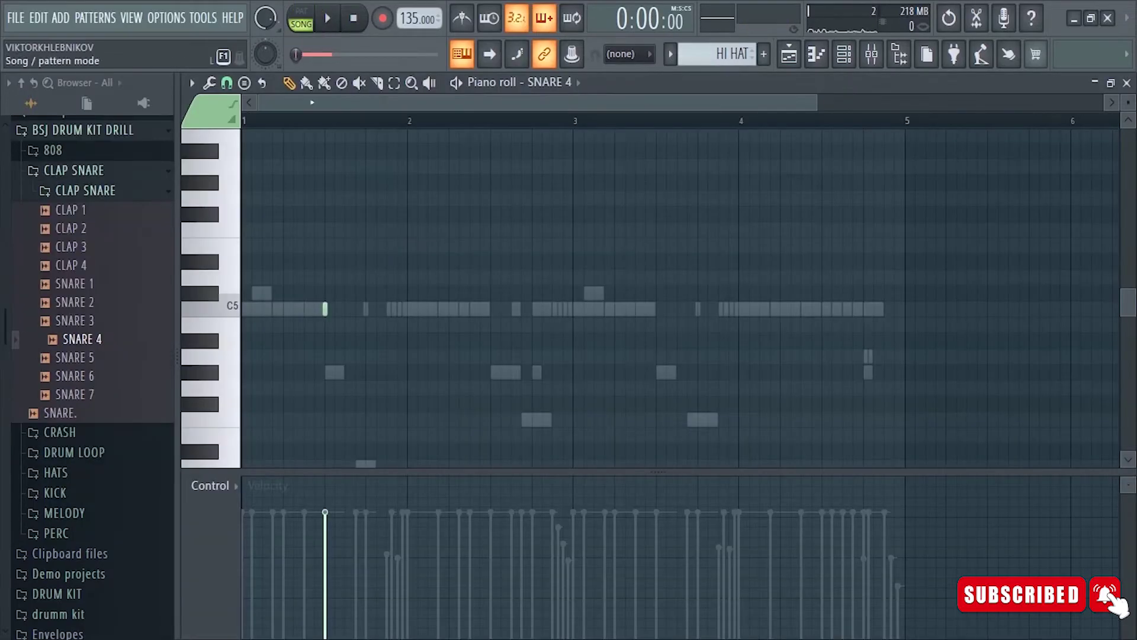
pyautogui.press('space')
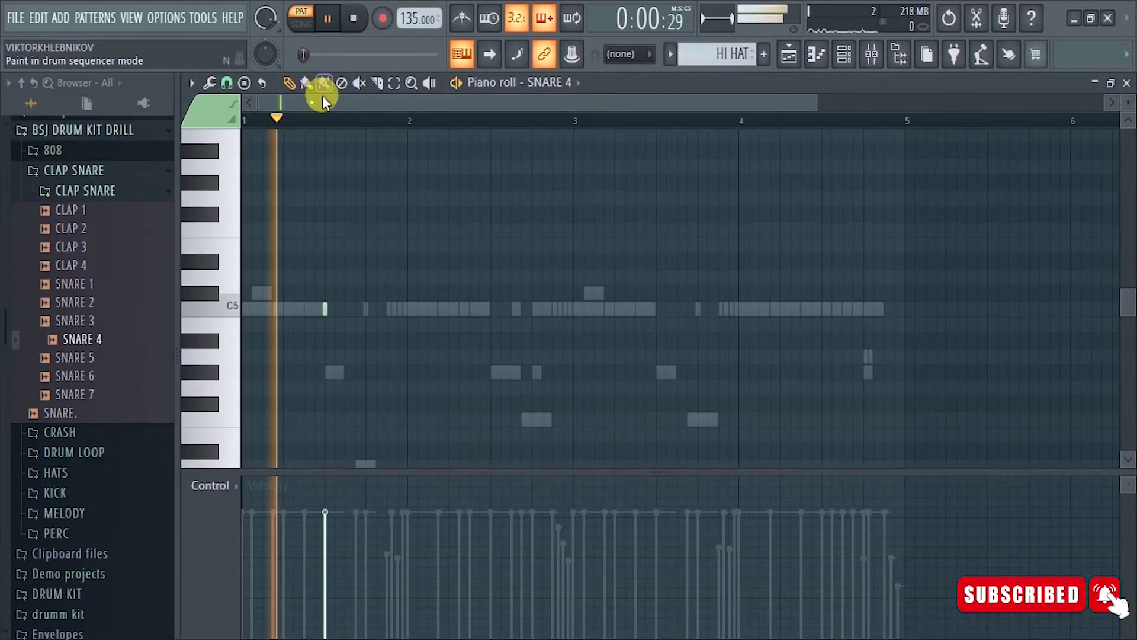
pyautogui.click(532, 214)
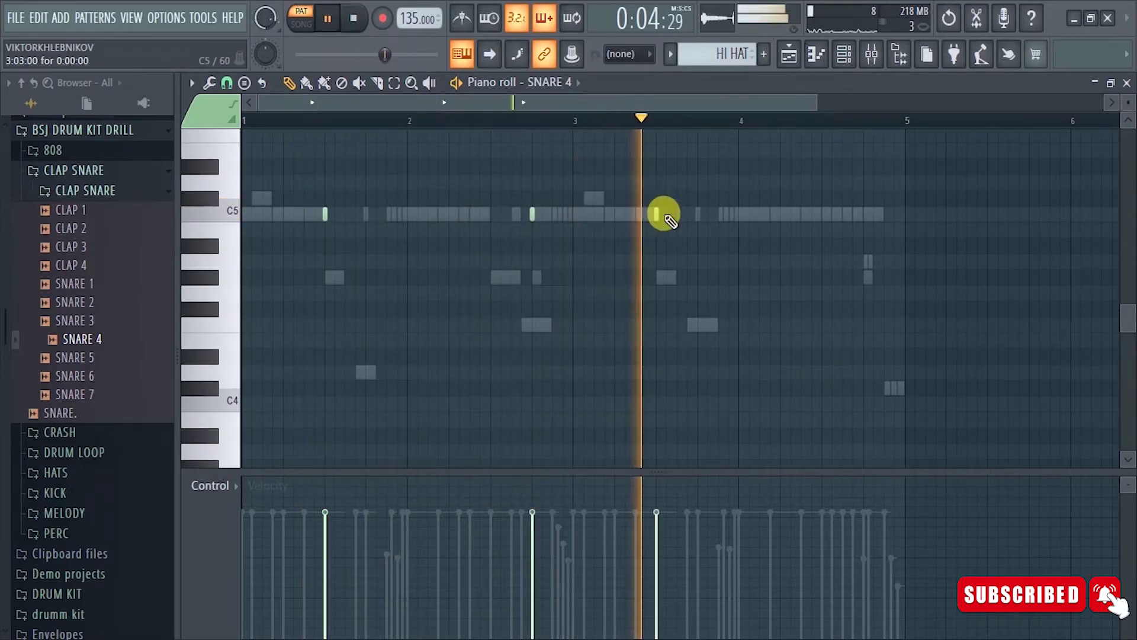
pyautogui.hscroll(3, 570, 122)
pyautogui.scroll(-2, 571, 125)
pyautogui.click(599, 214)
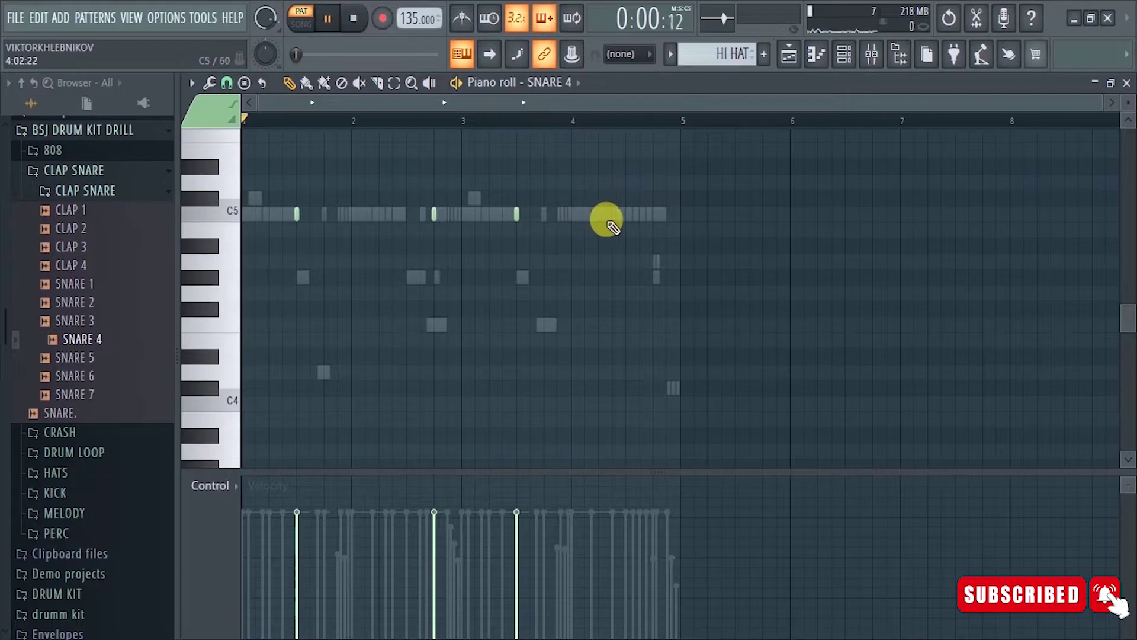
pyautogui.click(654, 214)
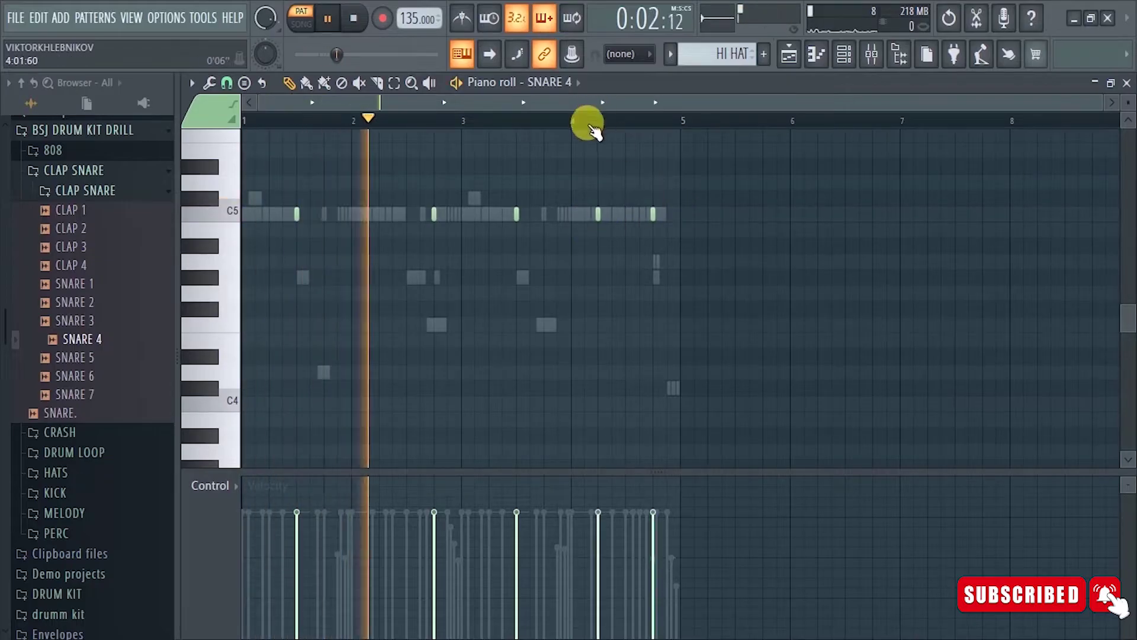
# Step: Add an extra SNARE 4 hit at C5 just before the last snare hit in bar 4
pyautogui.scroll(1, 592, 124)
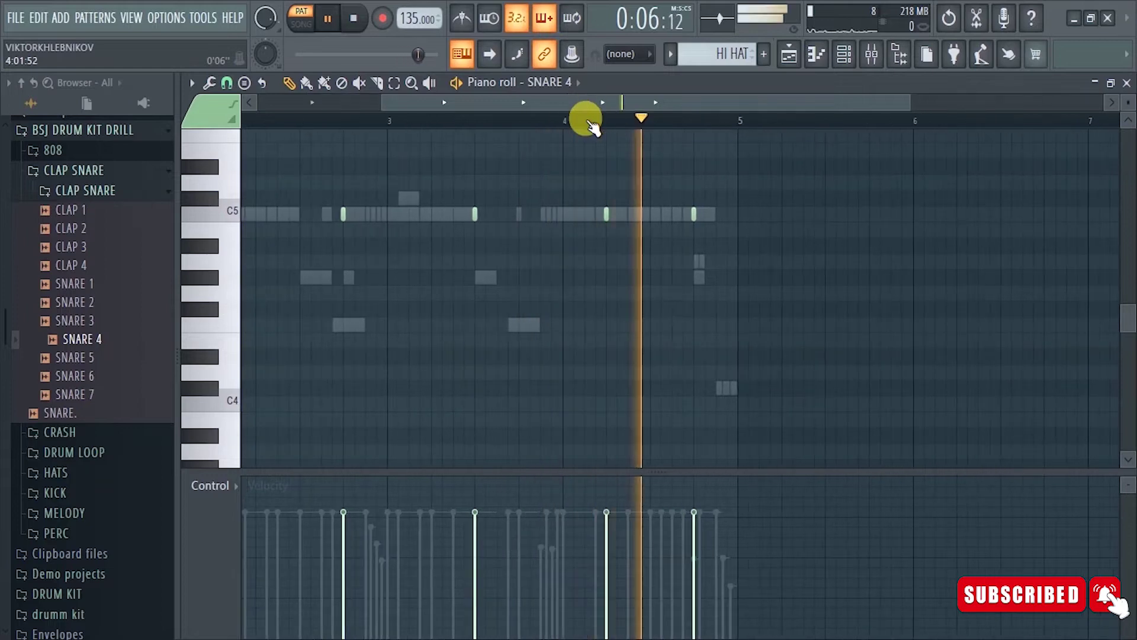
pyautogui.scroll(4, 585, 118)
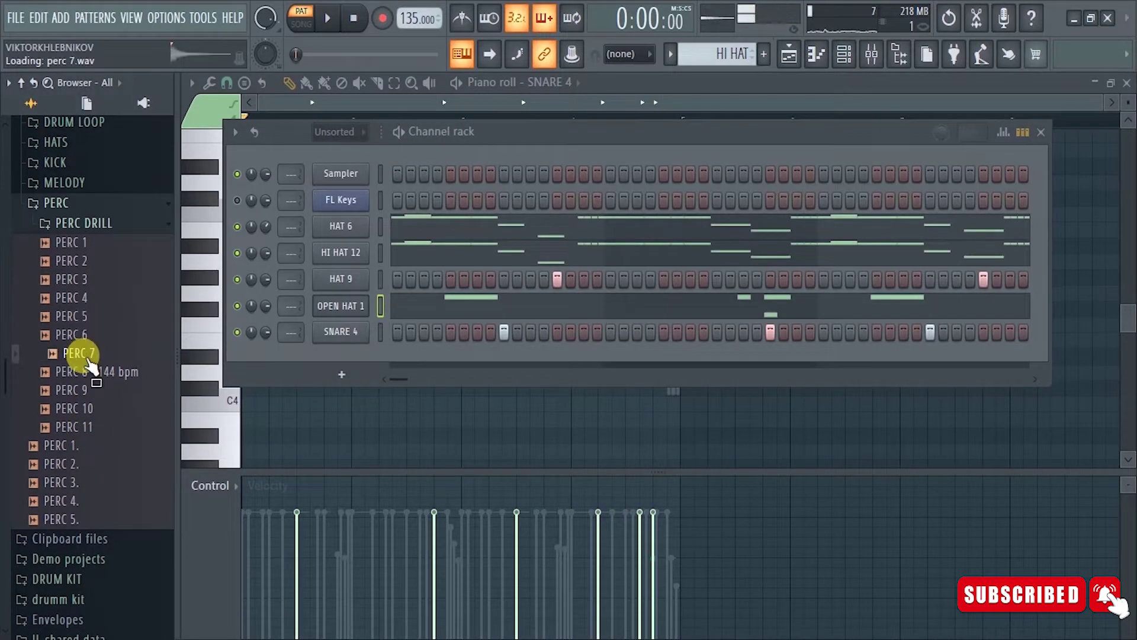
# Step: Load PERC 7 as a new channel, reverse its sample with a 24% quick fade-in, and place a hit on step 3
pyautogui.moveTo(343, 353); pyautogui.dragTo(338, 351)
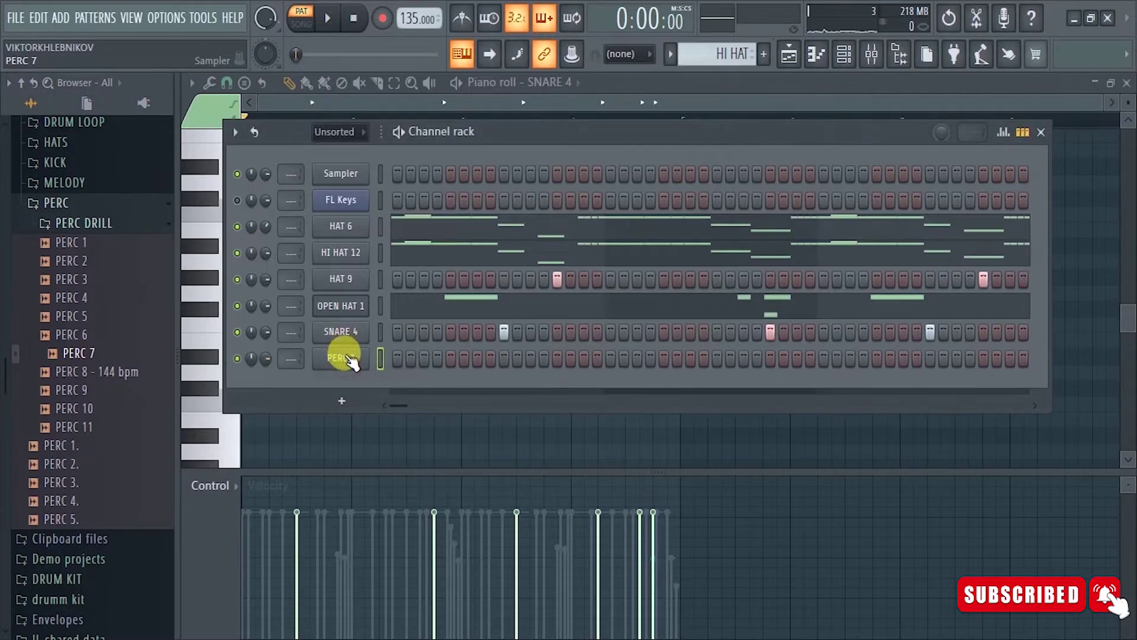
pyautogui.click(525, 458)
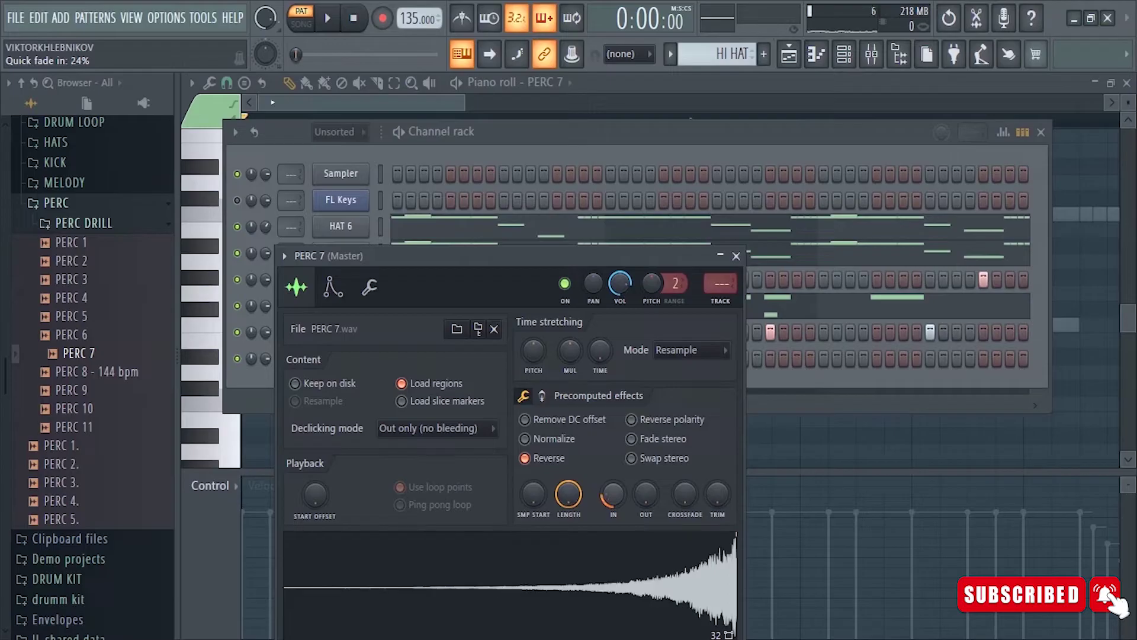
pyautogui.click(532, 140)
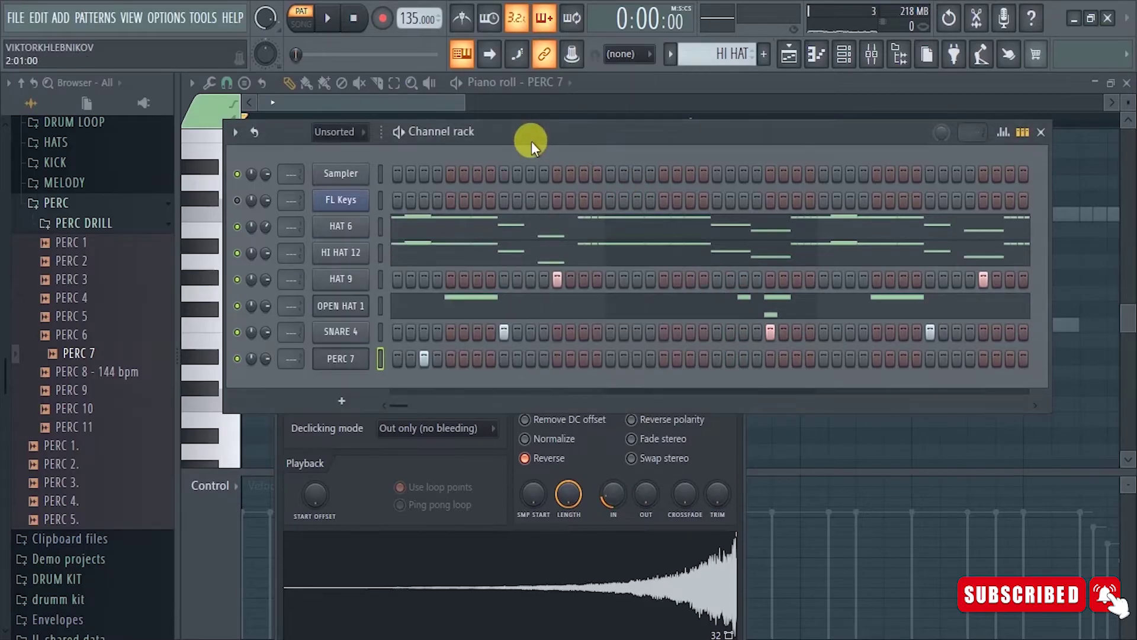
pyautogui.press('space')
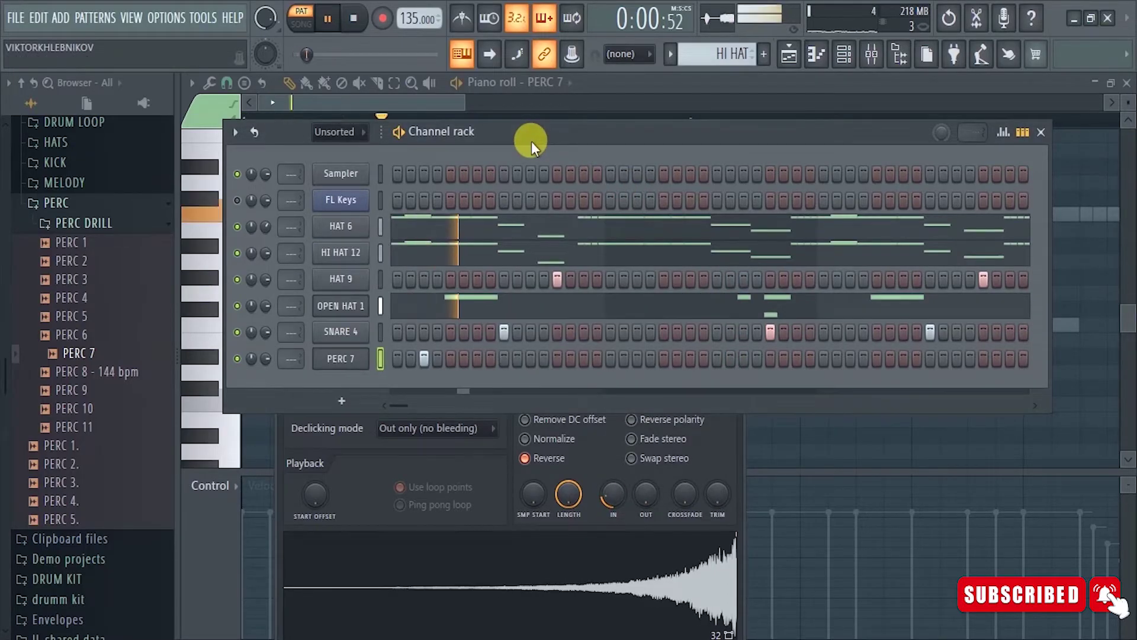
# Step: Repeat the PERC 7 hit at C5 near the start of bar 3 in its piano roll
pyautogui.rightClick(339, 359)
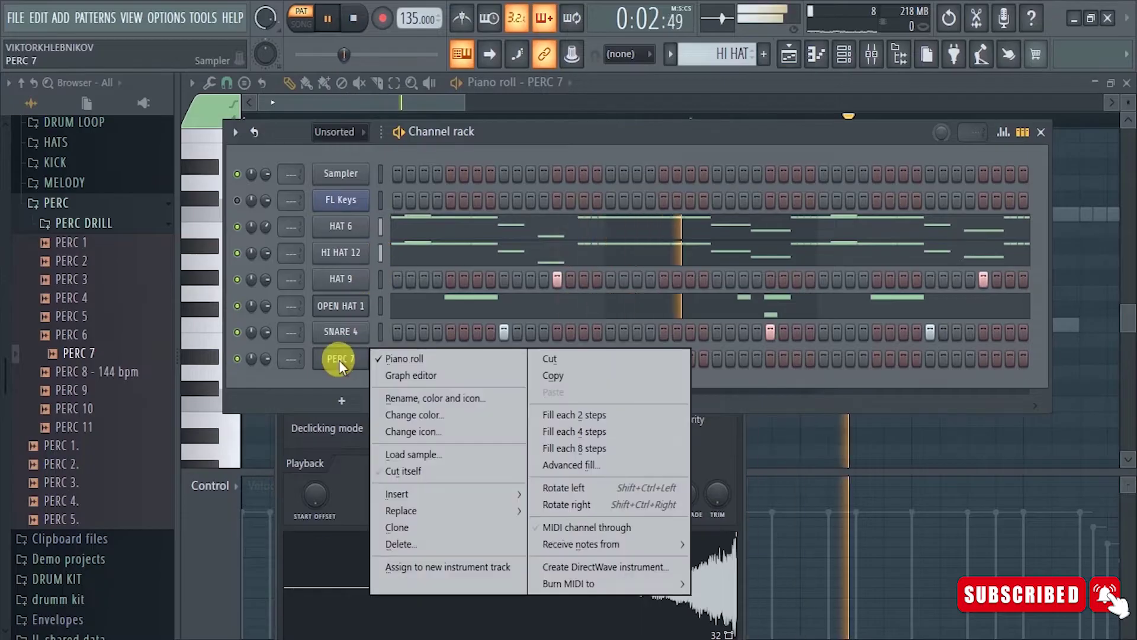
pyautogui.click(425, 354)
pyautogui.rightClick(356, 366)
pyautogui.click(408, 364)
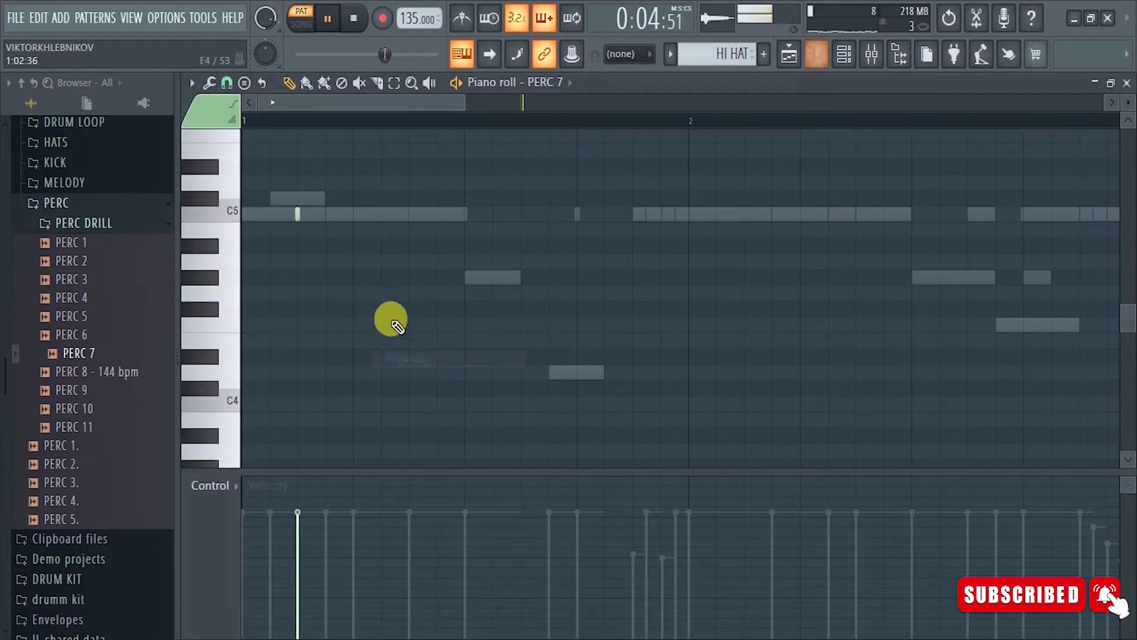
pyautogui.scroll(-5, 279, 114)
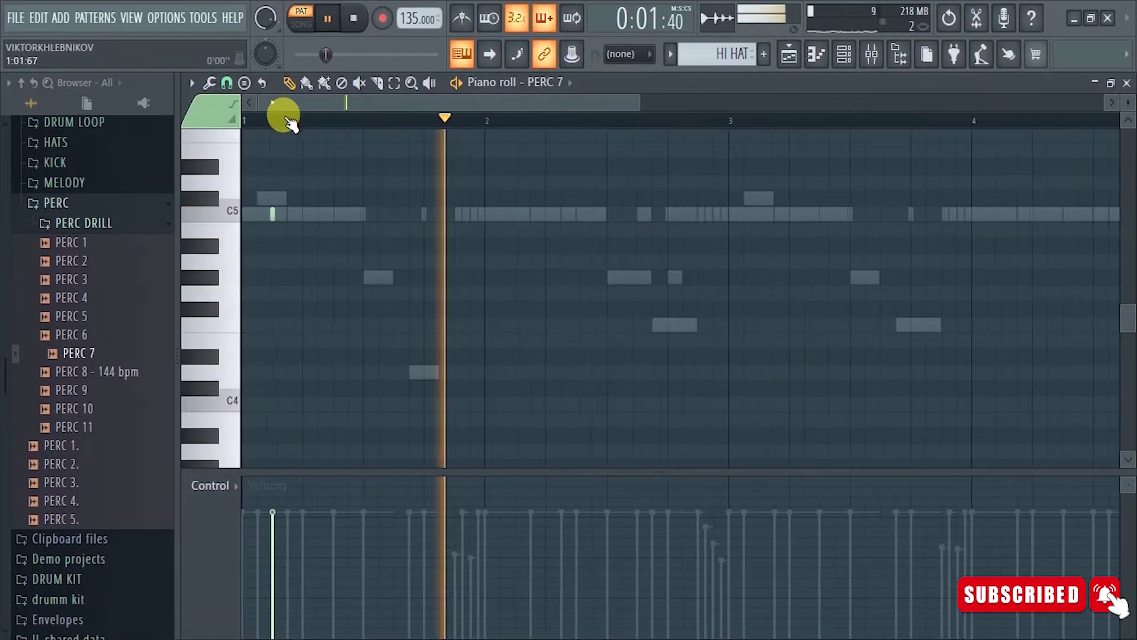
pyautogui.click(525, 214)
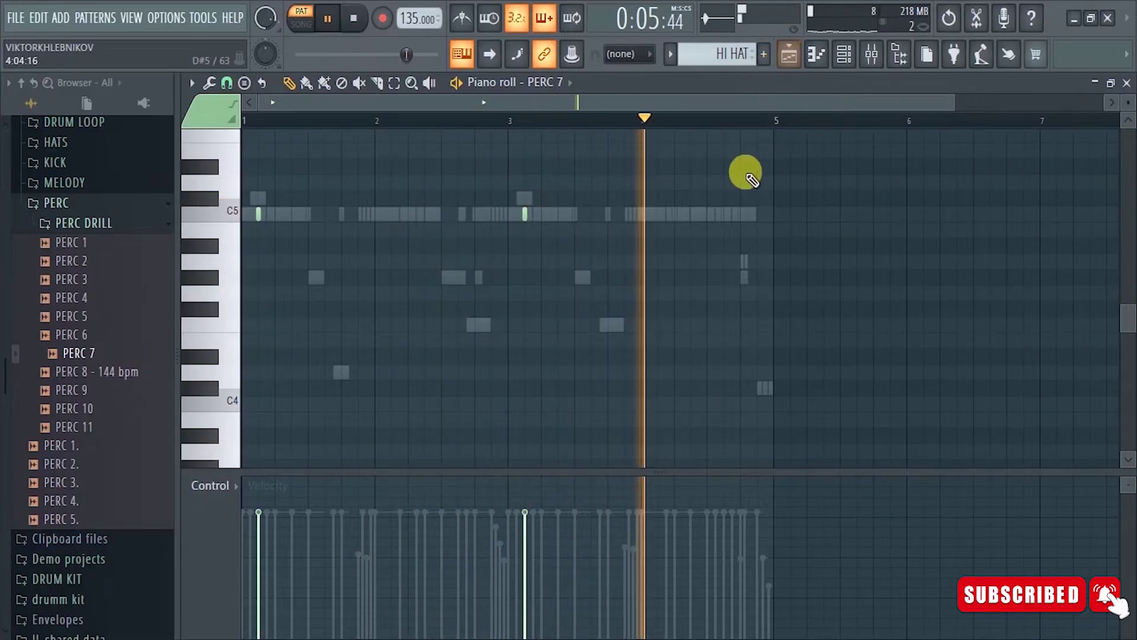
# Step: Program TanbouL hits at C5 and A4 in bars 1 and 3, repeating the phrase, and vary their panning and velocity
pyautogui.click(844, 53)
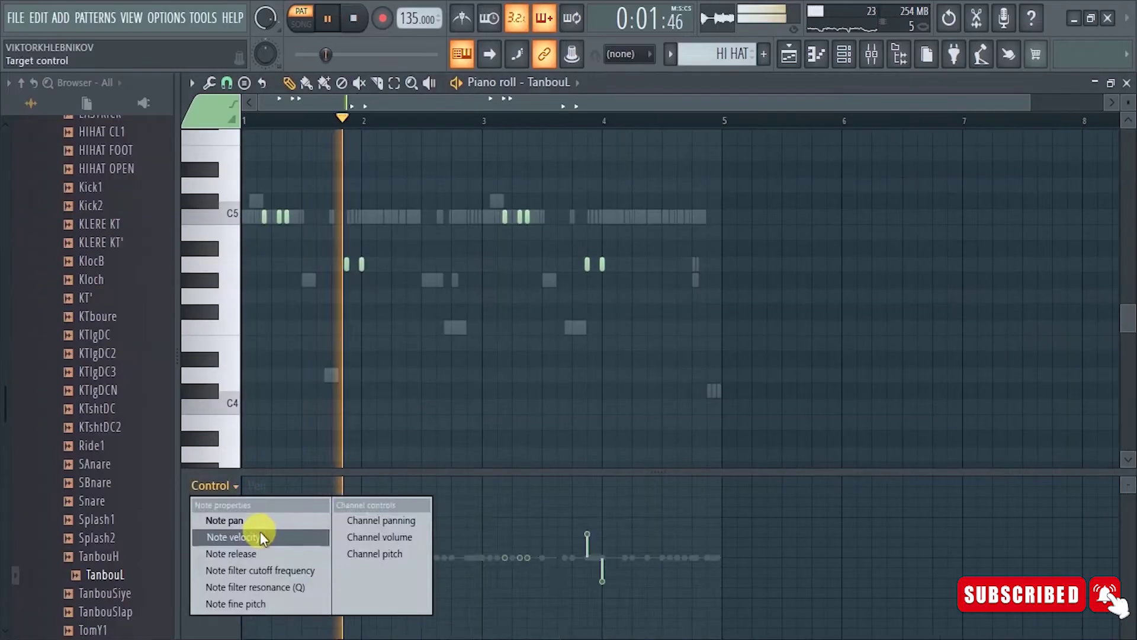
pyautogui.click(254, 535)
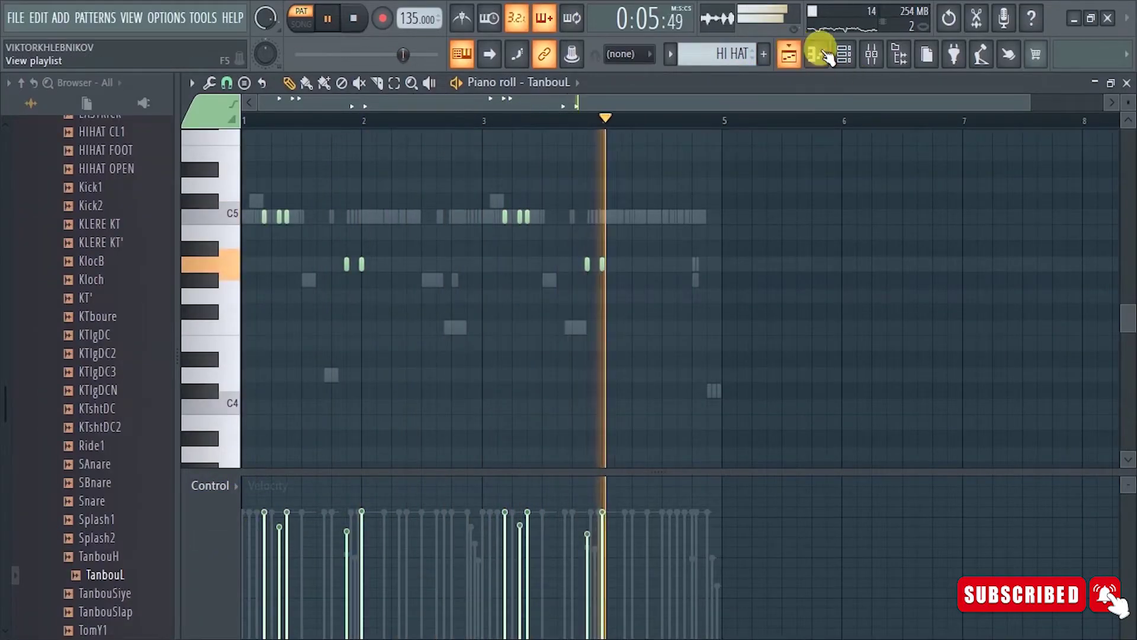
# Step: Add a Gunshot 03 channel with a hit on the first step and play the drums together with ADAMS LOOP
pyautogui.click(844, 54)
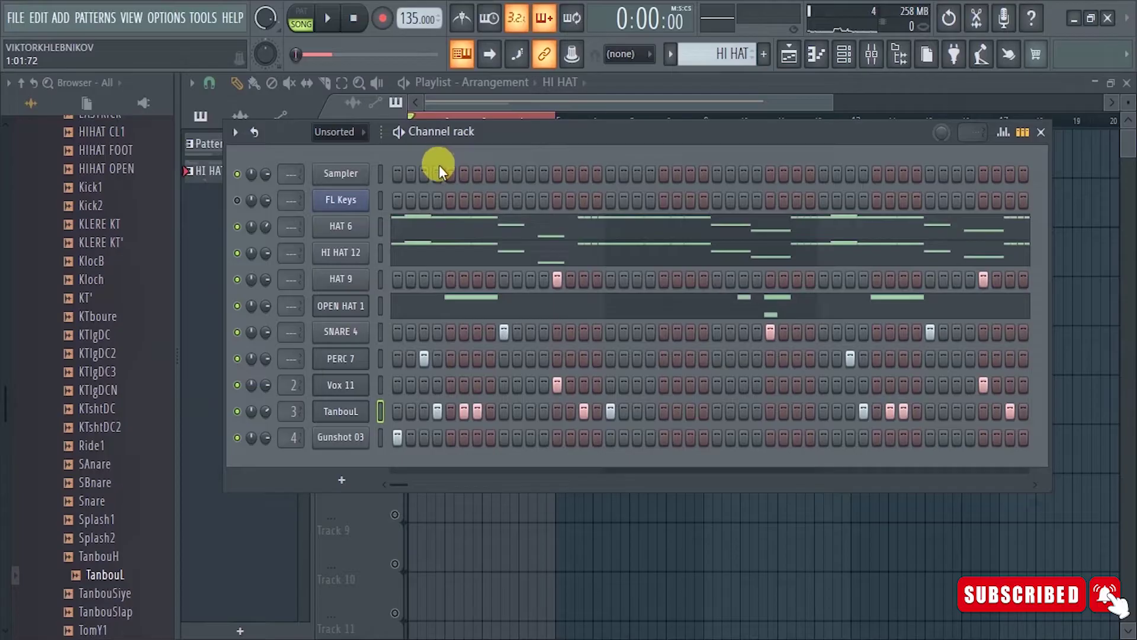
pyautogui.press('space')
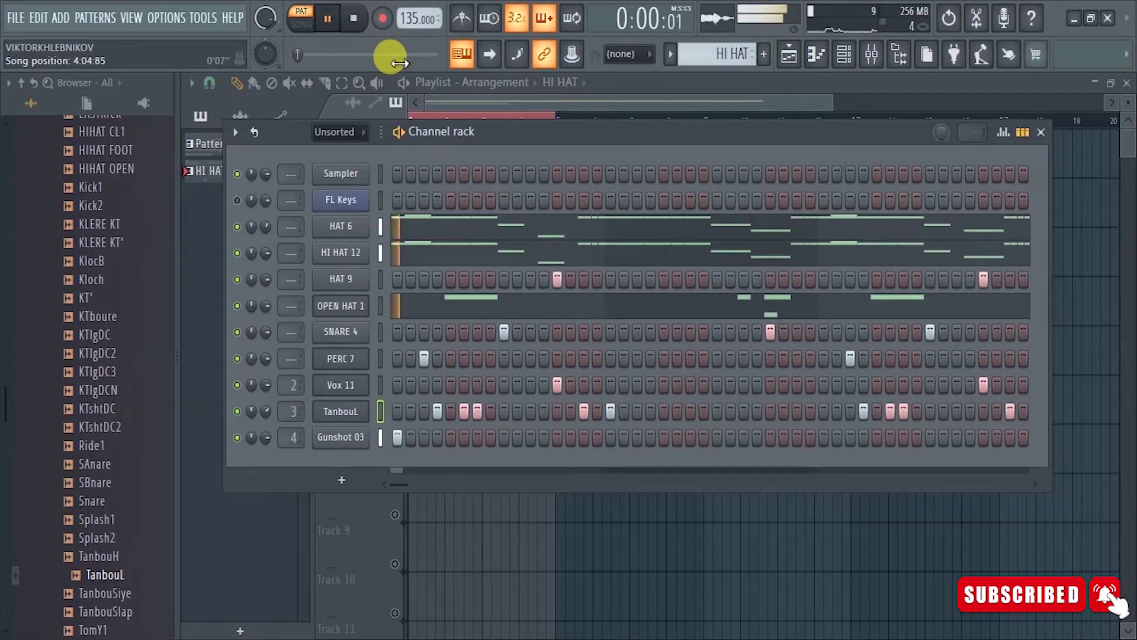
pyautogui.click(792, 59)
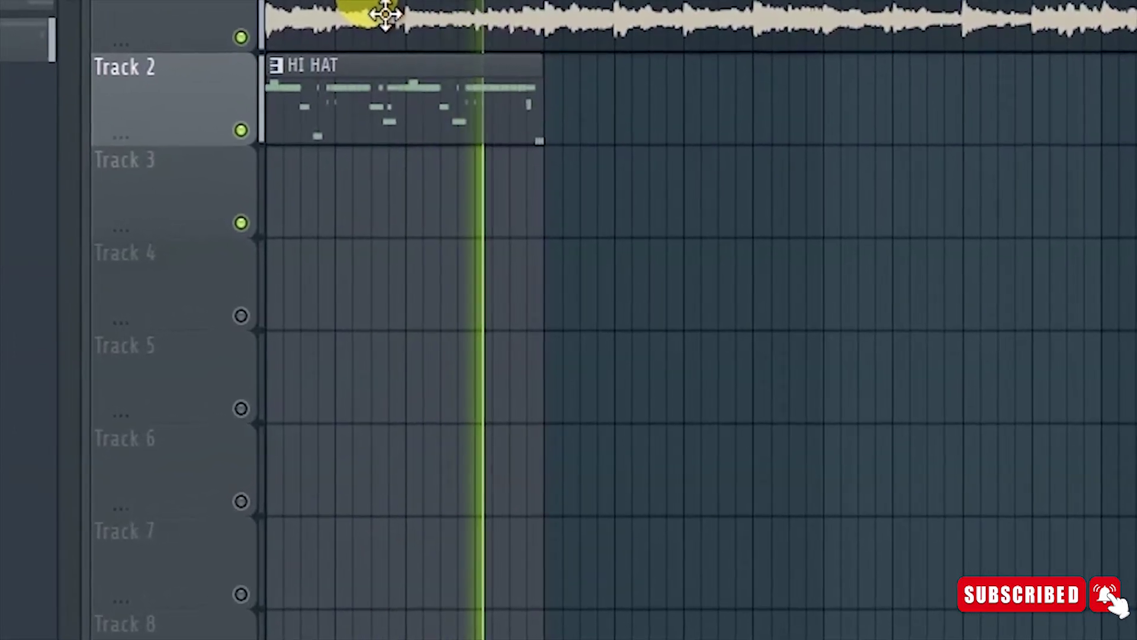
pyautogui.press('space')
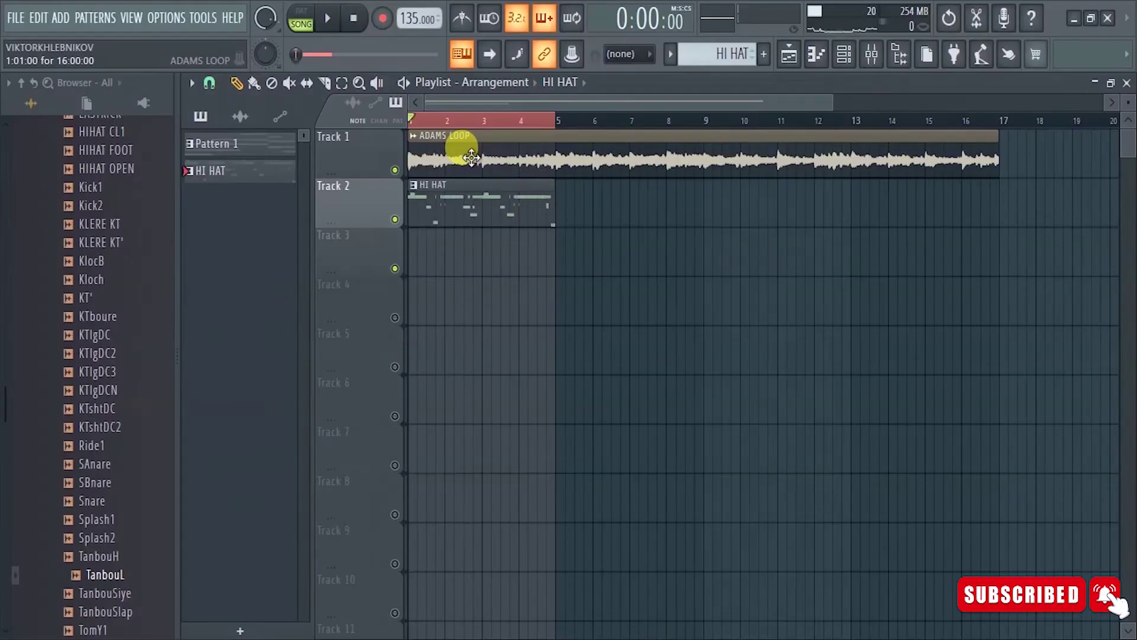
pyautogui.press('F6')
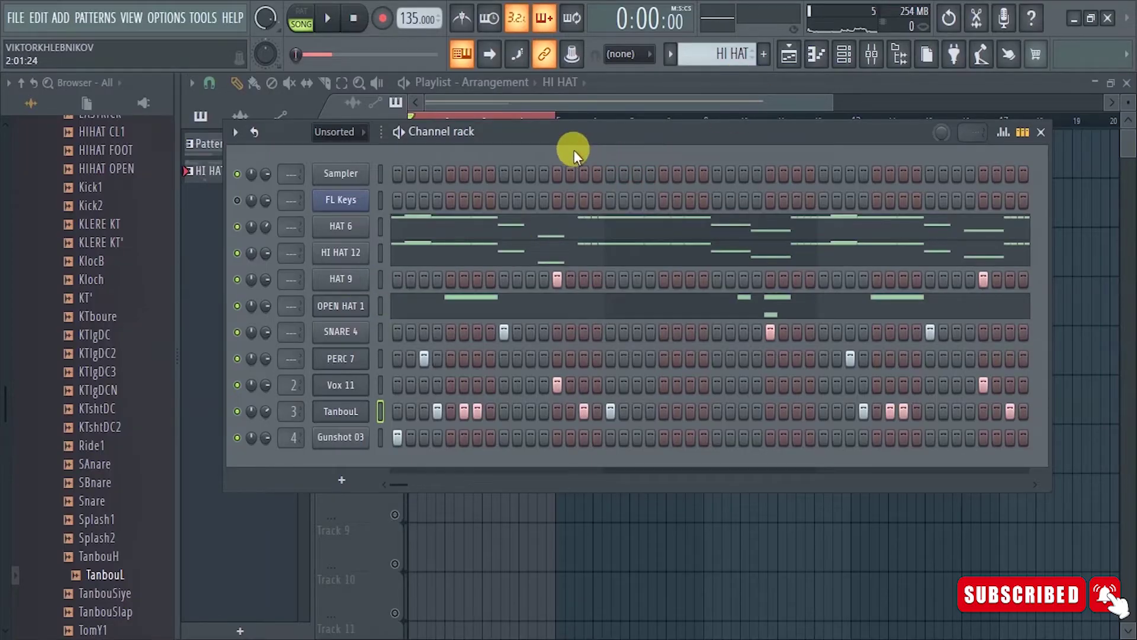
pyautogui.scroll(15, 159, 341)
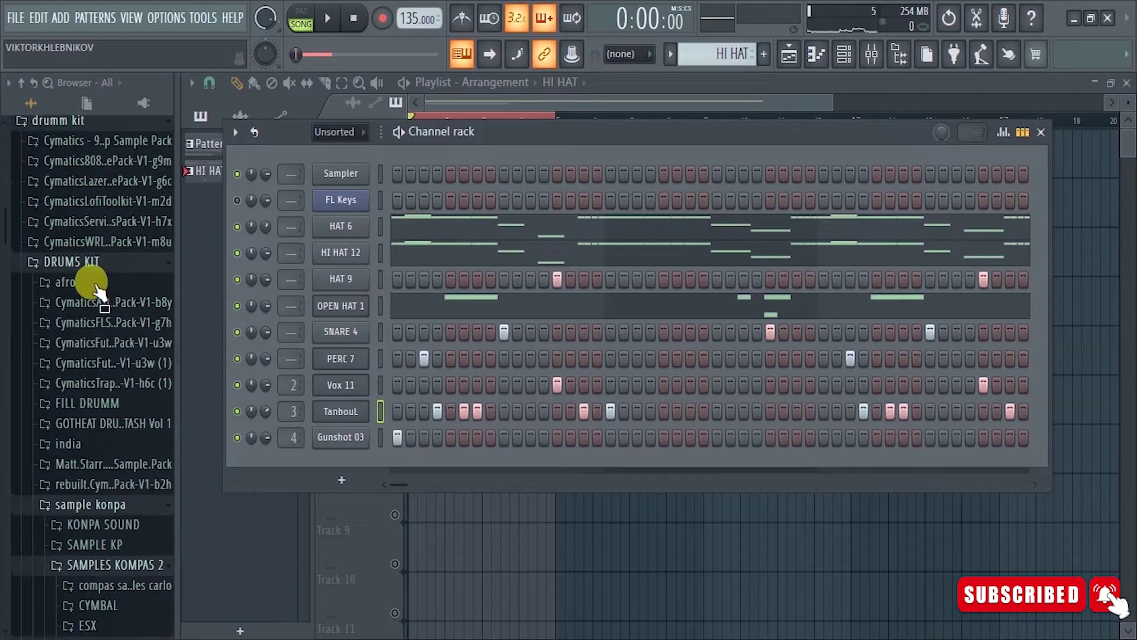
pyautogui.click(790, 59)
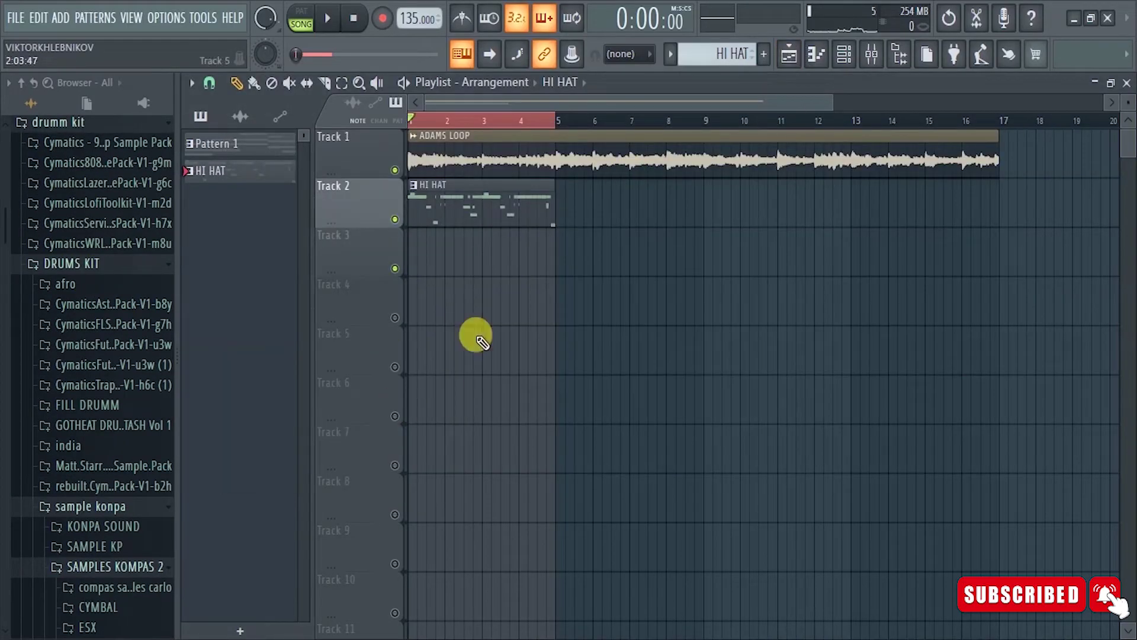
# Step: Rename the HI HAT pattern as DRUMS and split it by channel
pyautogui.doubleClick(224, 173)
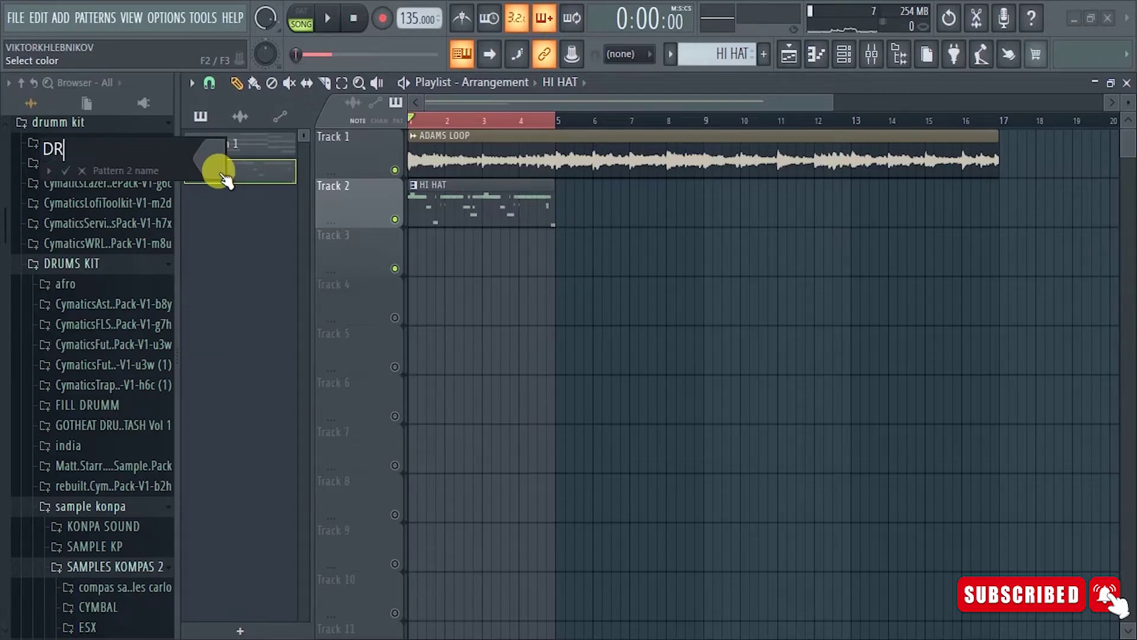
pyautogui.press('Return')
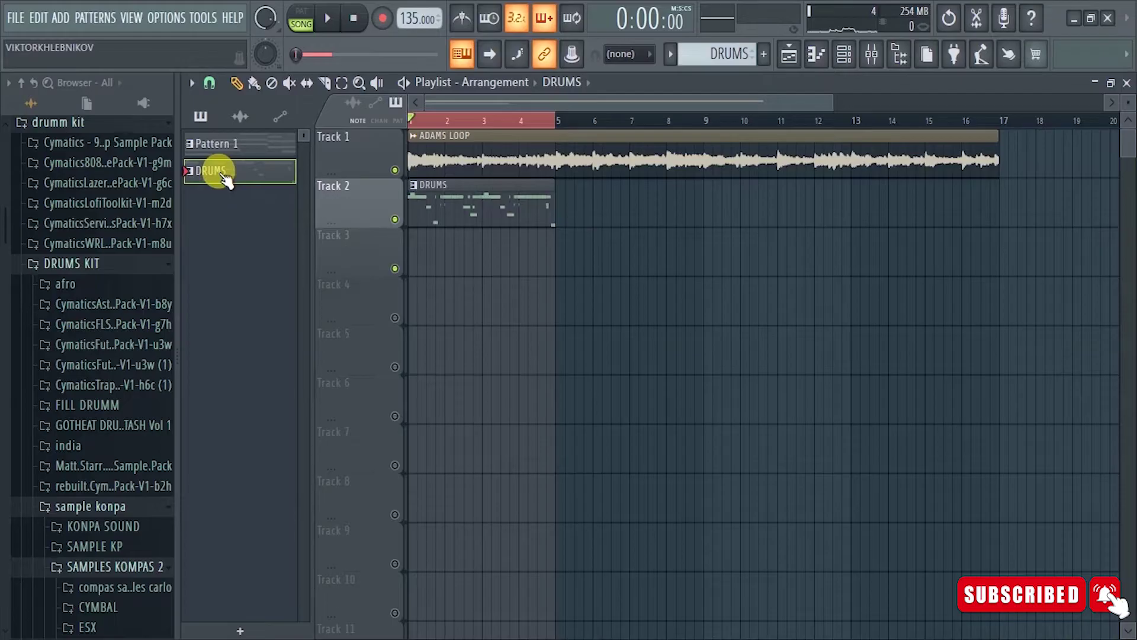
pyautogui.rightClick(227, 180)
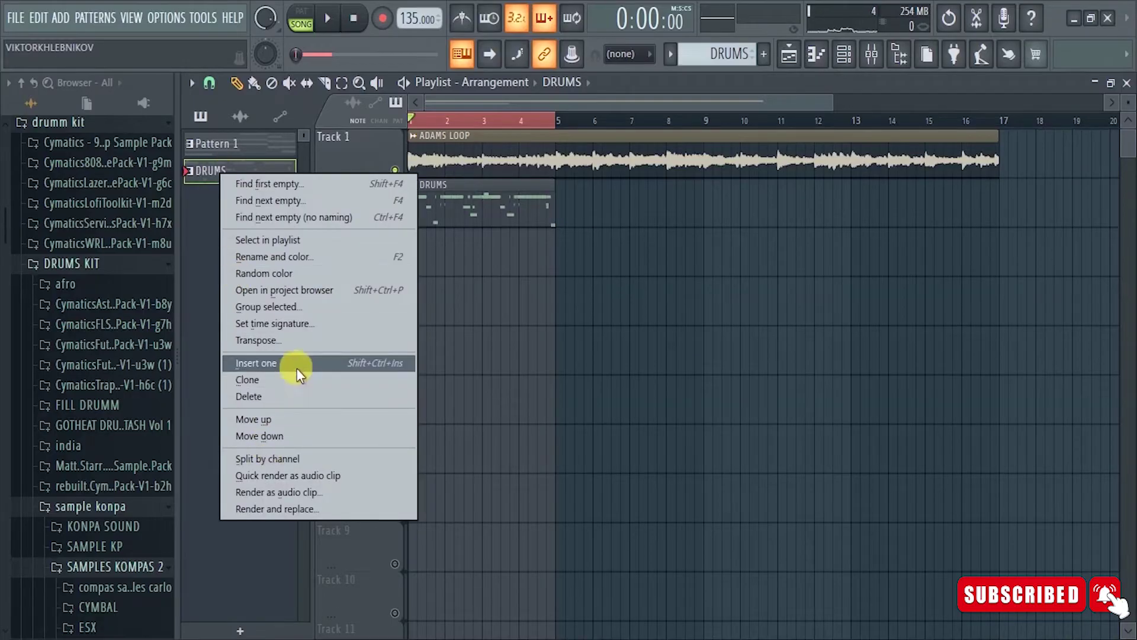
pyautogui.click(293, 459)
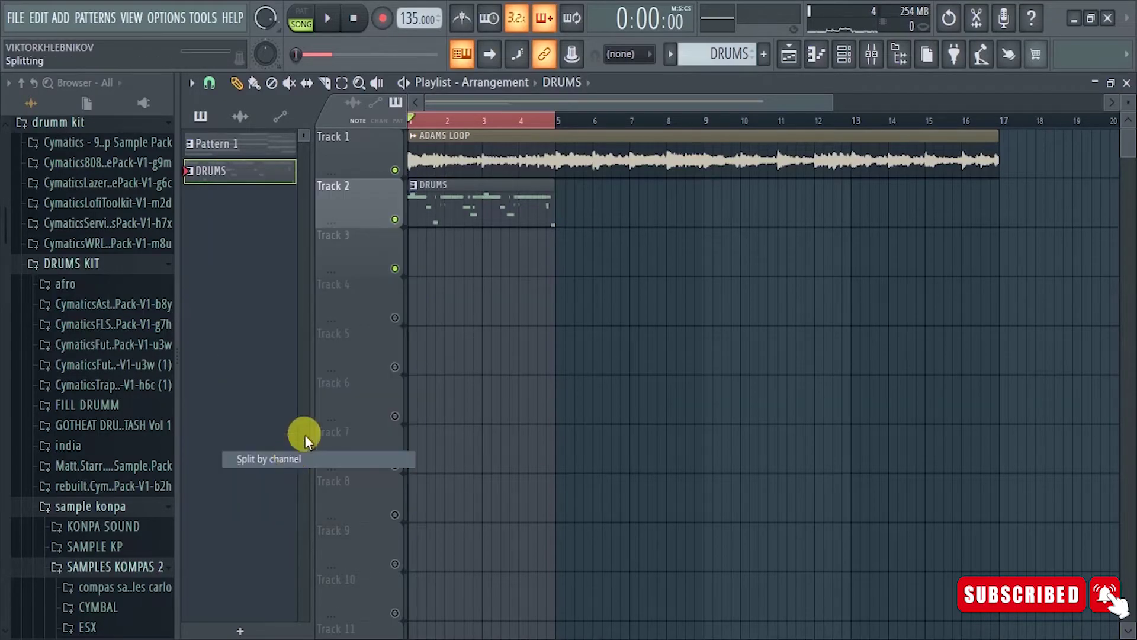
# Step: Load KICK 5 from the BSJ DRUM KIT DRILL kicks and program C5 hits across eight bars in a pattern named KICK
pyautogui.click(101, 265)
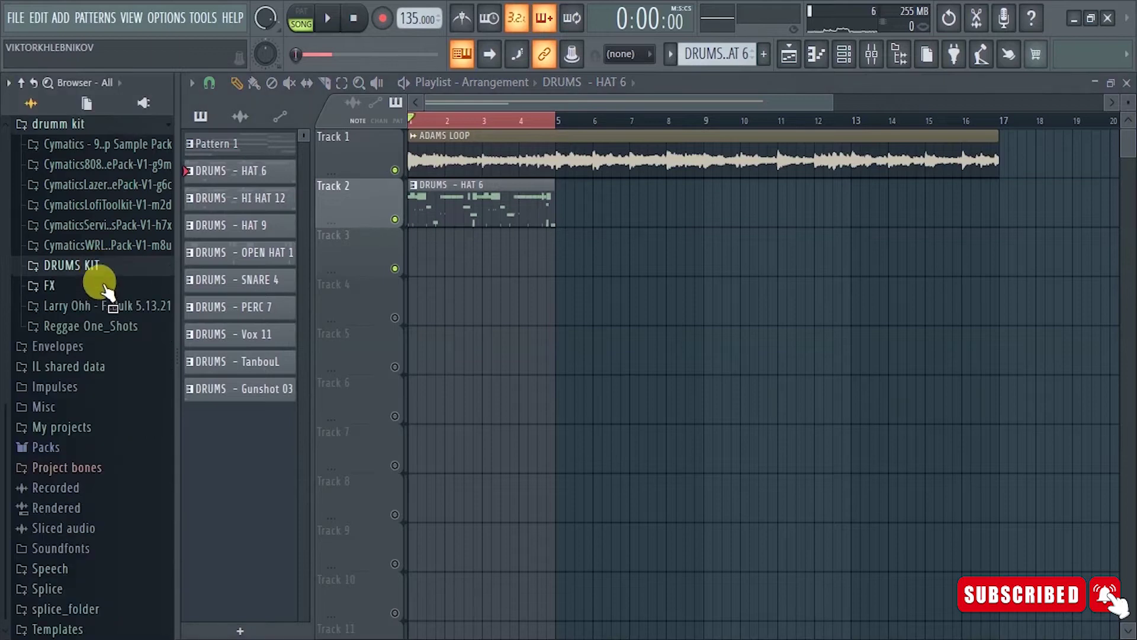
pyautogui.scroll(5, 106, 275)
pyautogui.click(82, 542)
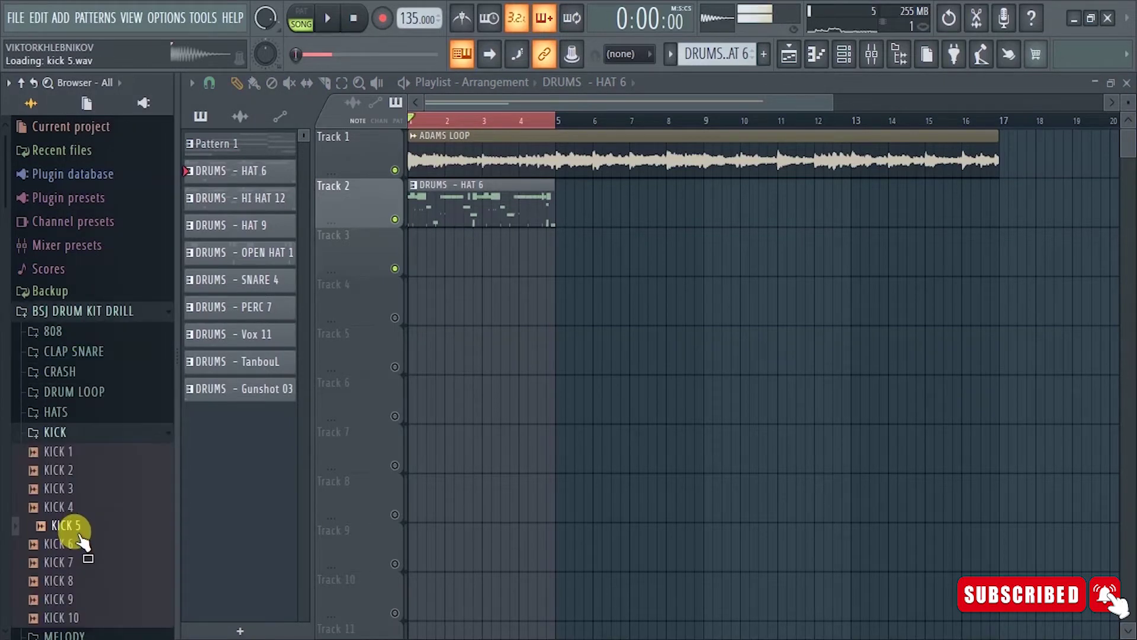
pyautogui.click(845, 56)
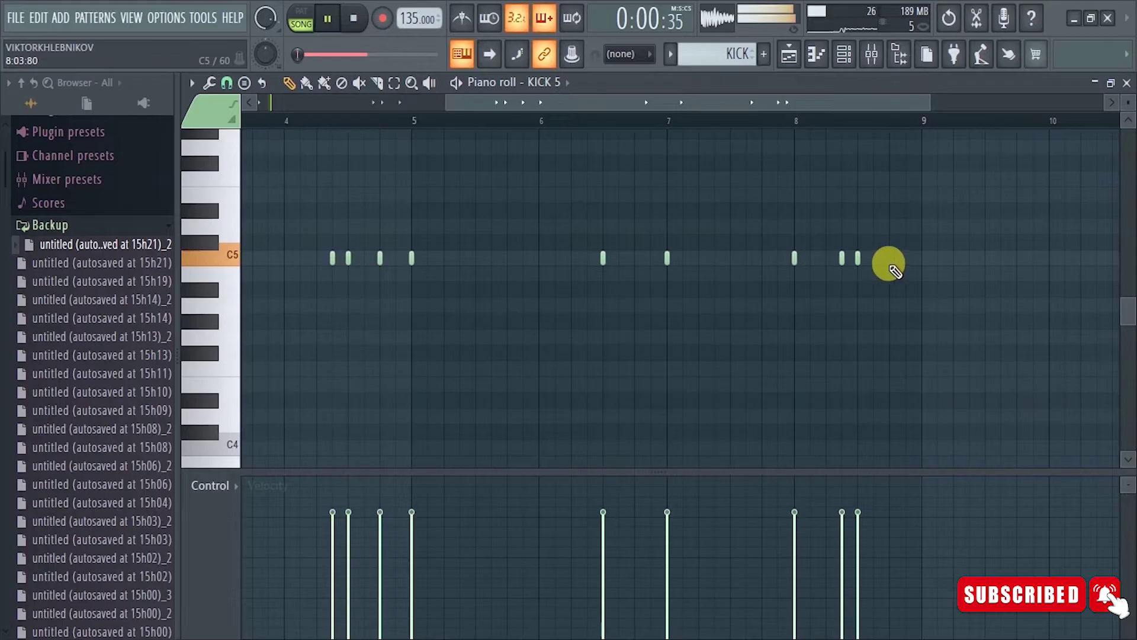
# Step: Delete the first KICK 5 hit of bar 4 and slightly raise the velocity of all kick notes
pyautogui.scroll(-3, 743, 113)
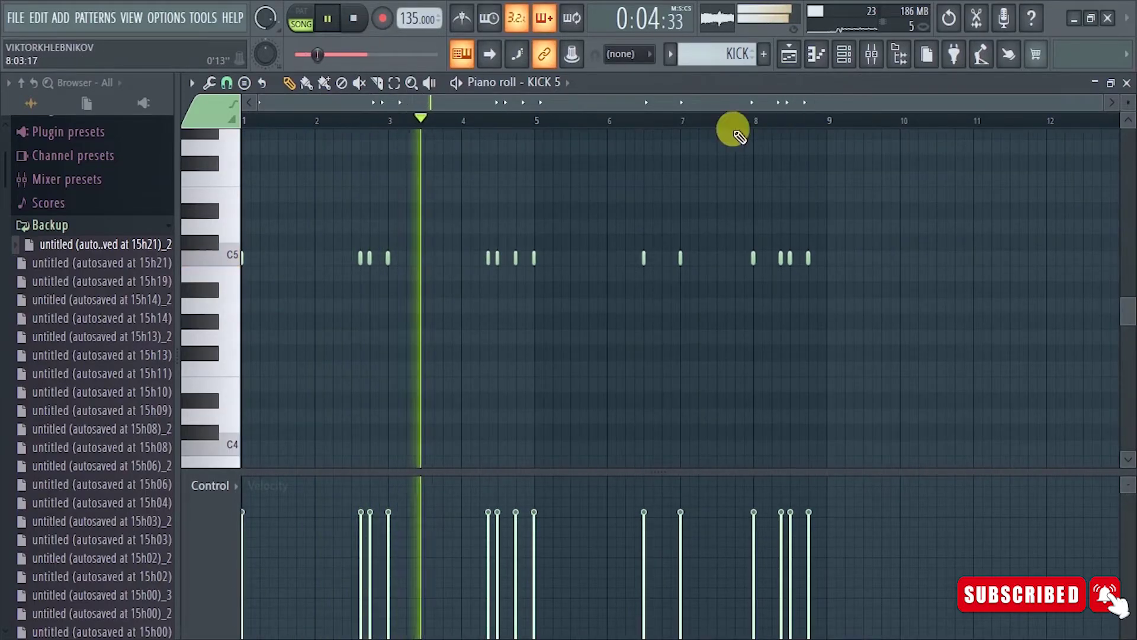
pyautogui.rightClick(491, 260)
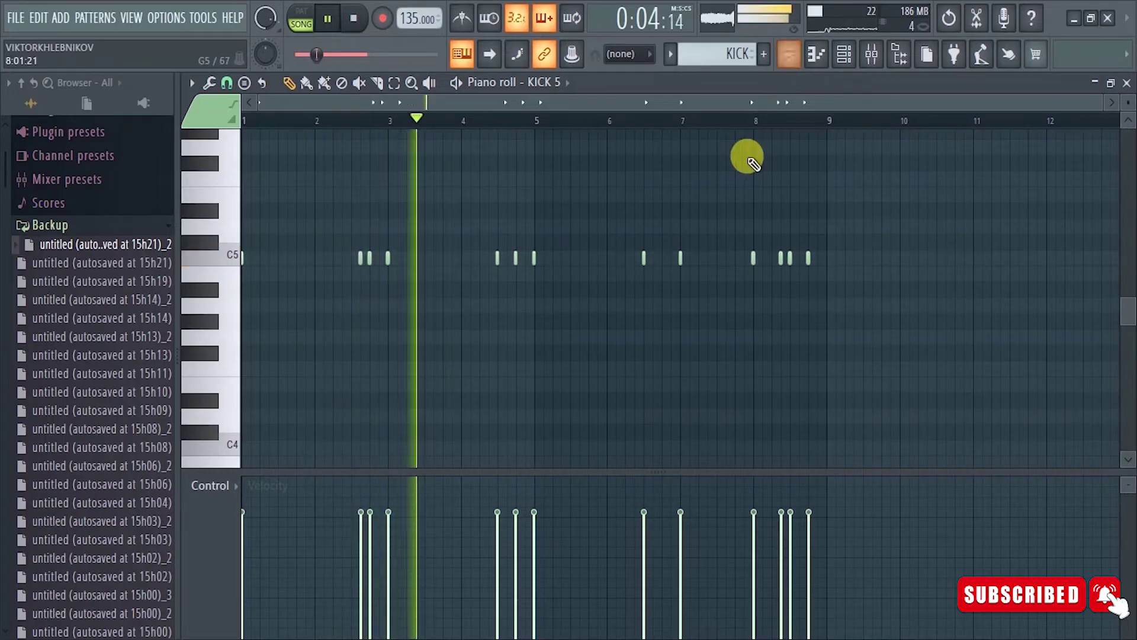
pyautogui.hotkey('ctrl', 'a')
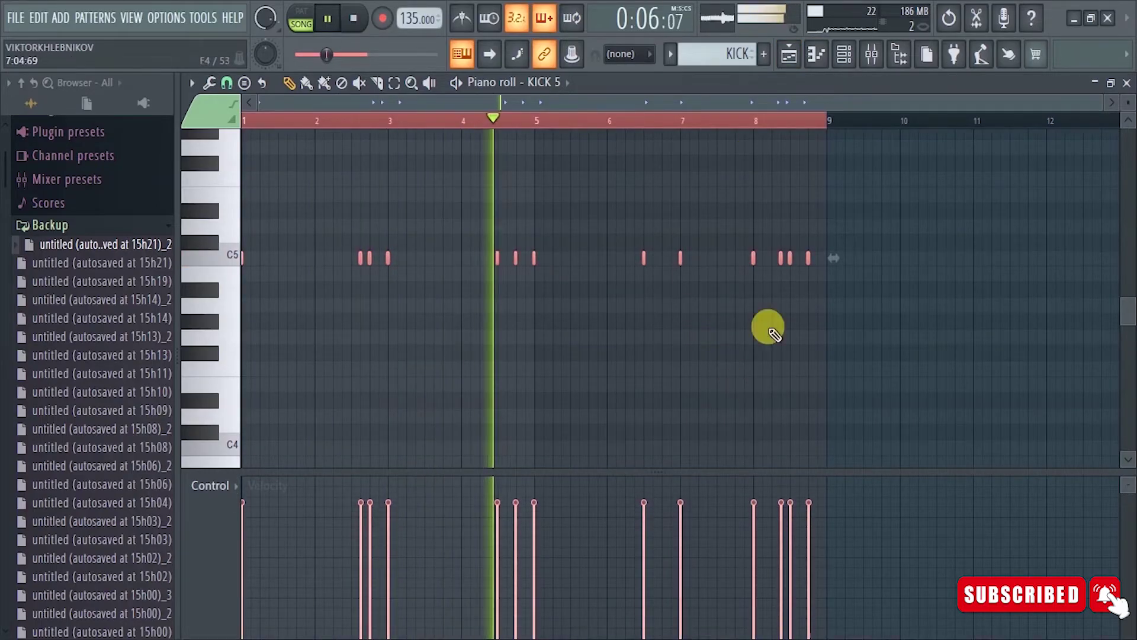
# Step: Slice ADAMS LOOP at bar 5, move the remainder to bar 9, and fill bars 5 to 8 with a four-bar loop clip
pyautogui.click(789, 53)
pyautogui.scroll(3, 634, 231)
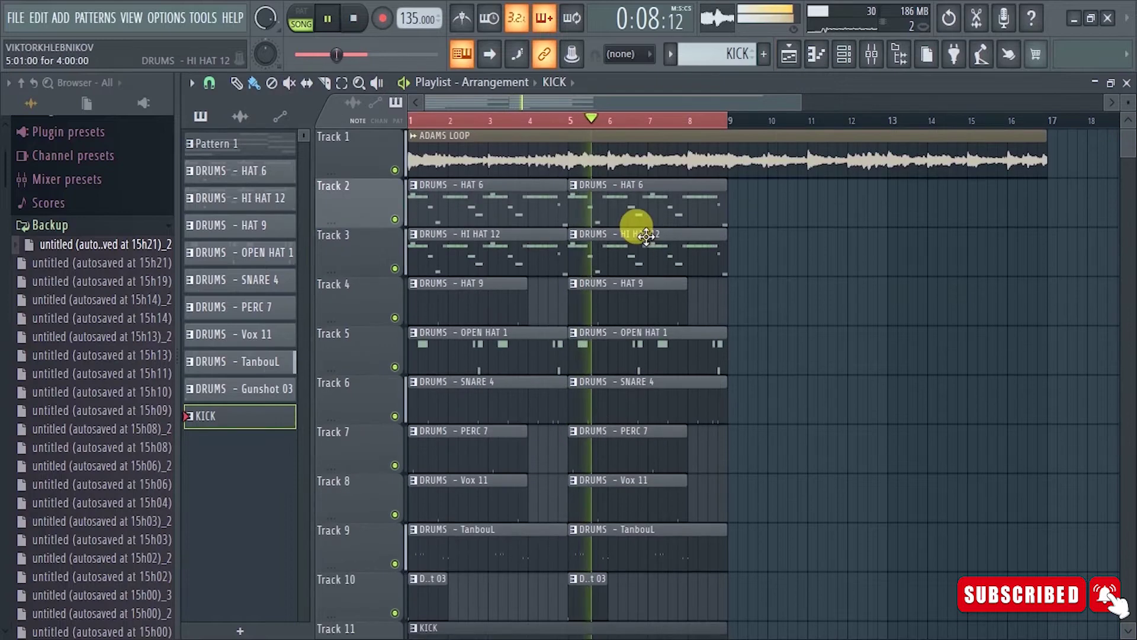
pyautogui.press('space')
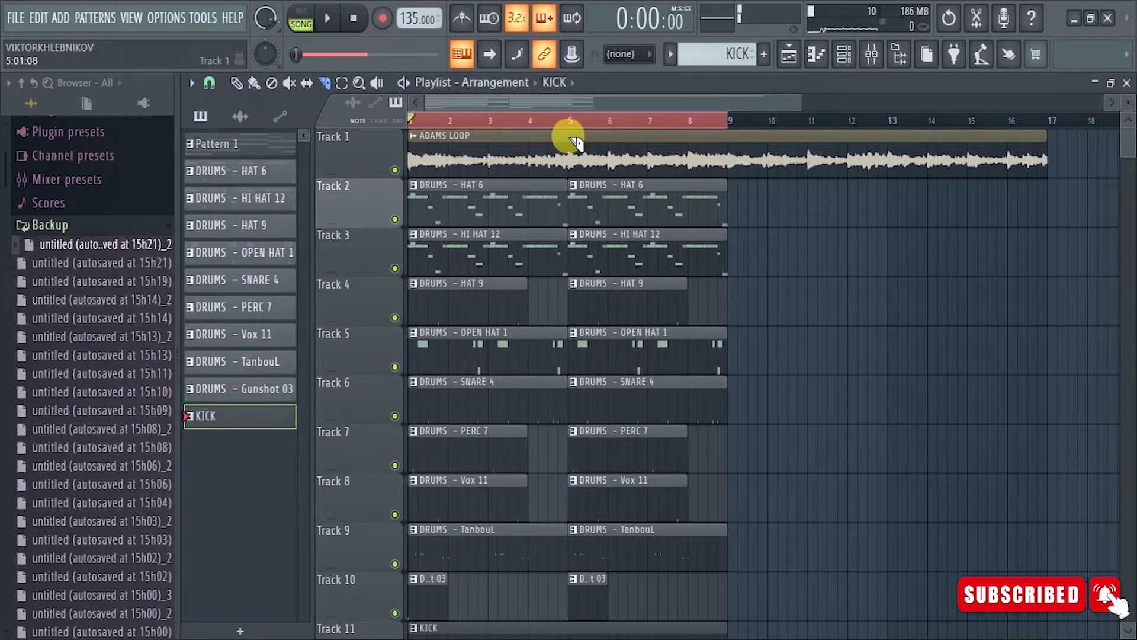
pyautogui.moveTo(648, 149); pyautogui.dragTo(794, 155)
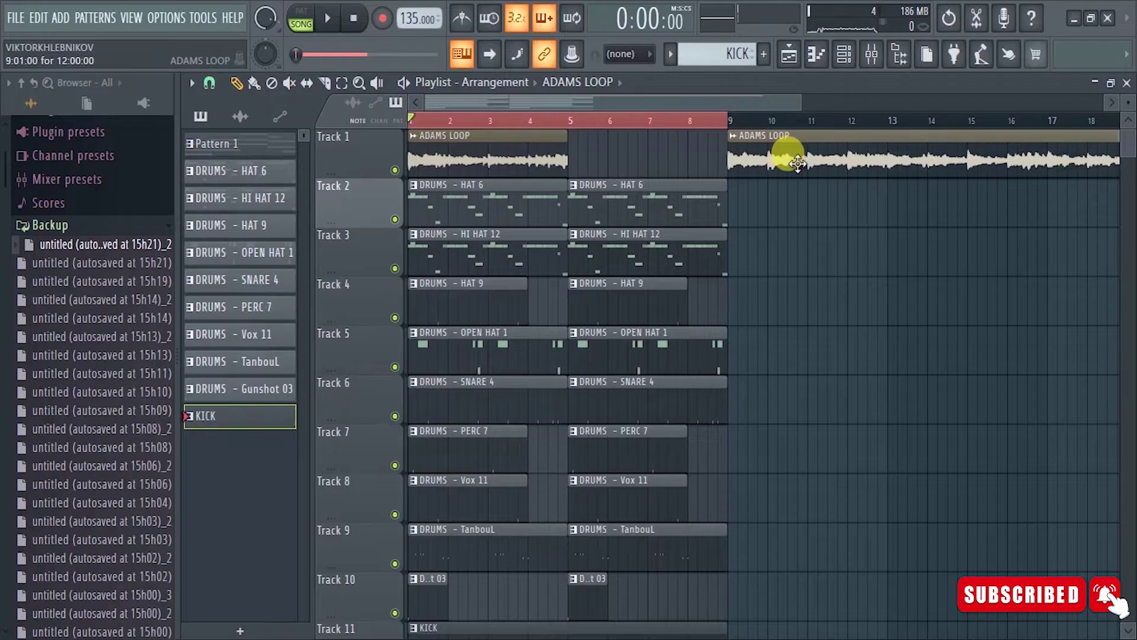
pyautogui.click(573, 149)
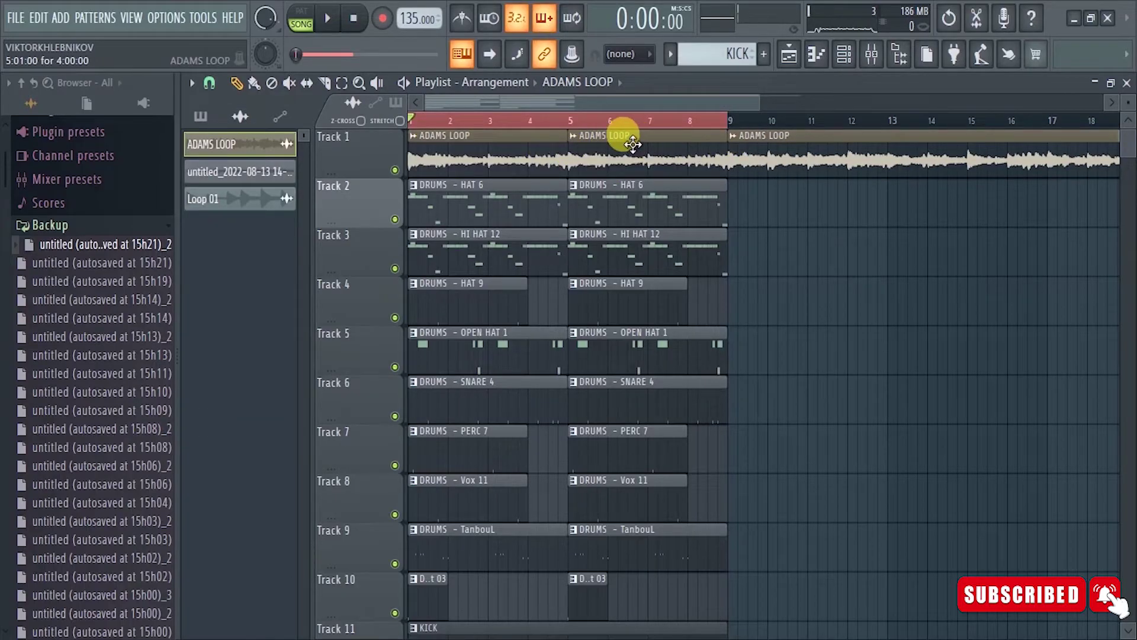
pyautogui.scroll(1, 511, 126)
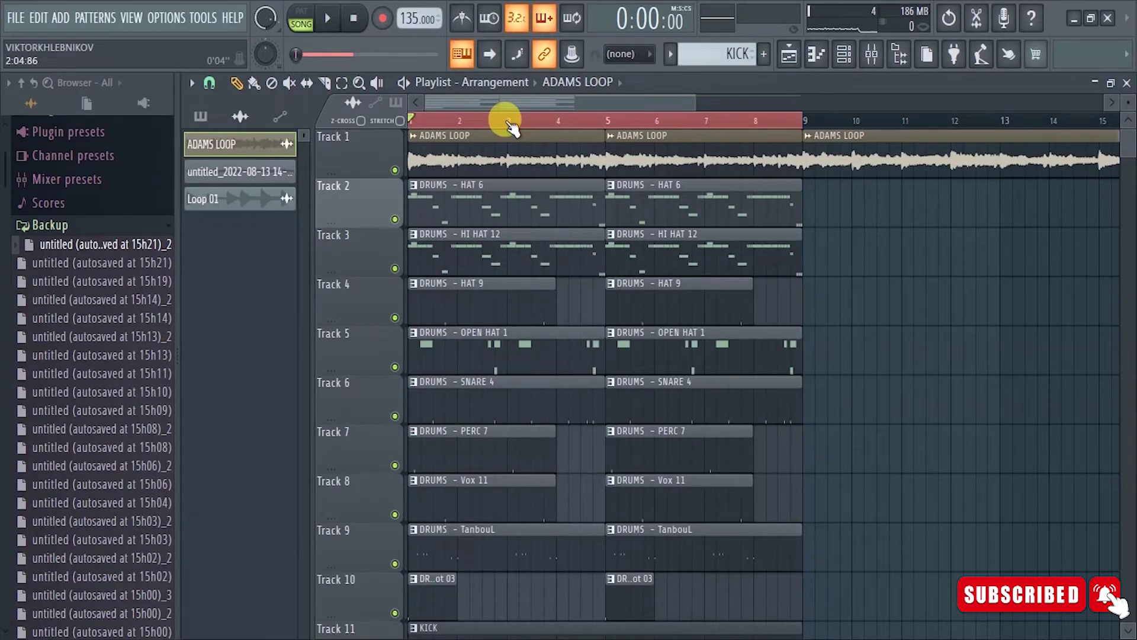
pyautogui.scroll(-3, 504, 125)
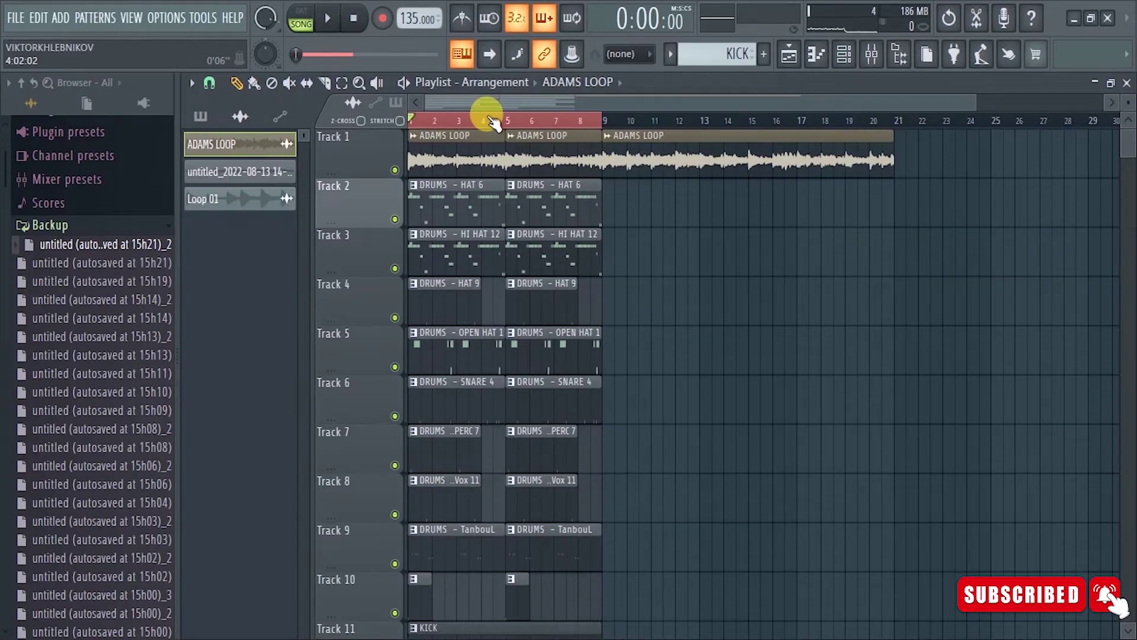
# Step: Add two extra C5 hits to the KICK pattern, one just before the existing hits in bar 4 and one in bar 6
pyautogui.scroll(-3, 487, 195)
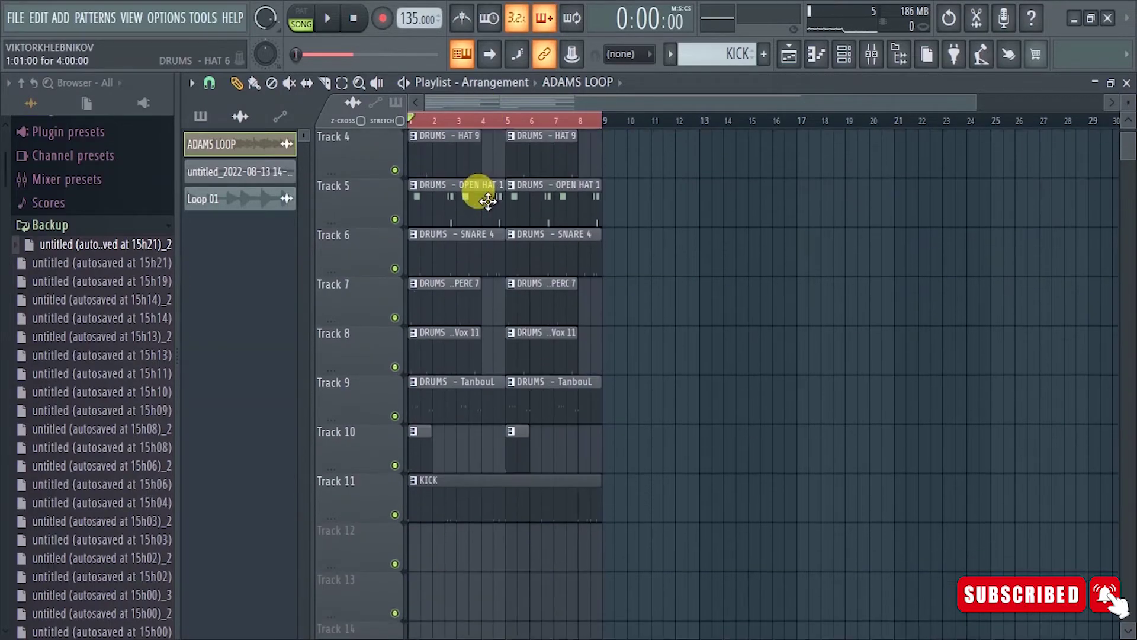
pyautogui.scroll(-1, 487, 202)
pyautogui.press('space')
pyautogui.doubleClick(487, 436)
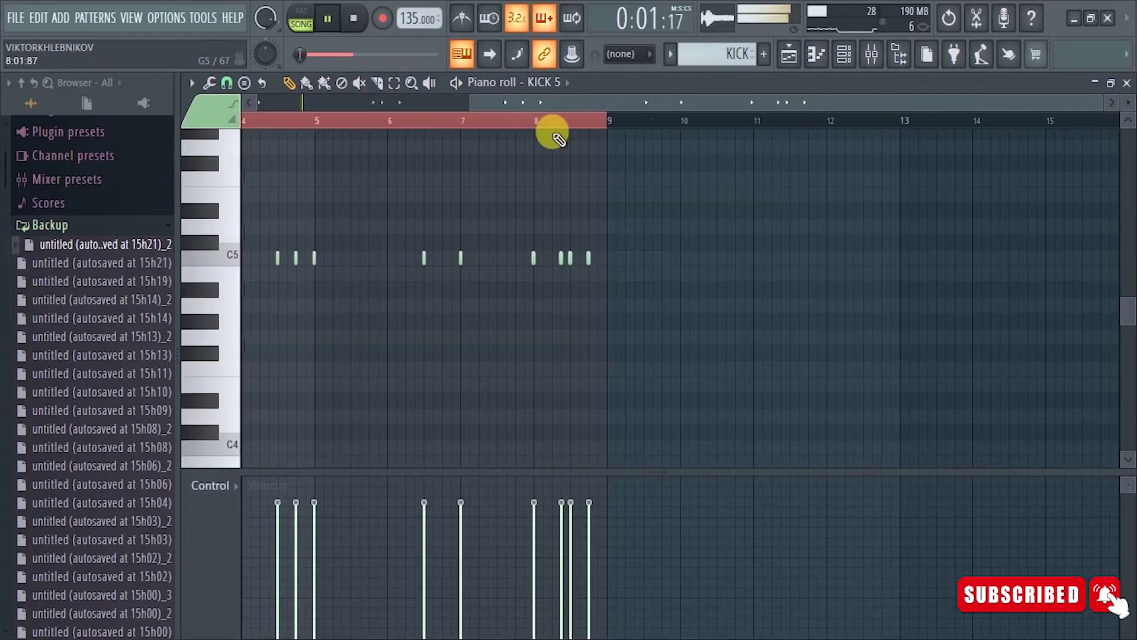
pyautogui.press('space')
pyautogui.moveTo(337, 261)
pyautogui.mouseDown()
pyautogui.moveTo(318, 254)
pyautogui.moveTo(327, 257)
pyautogui.mouseUp()
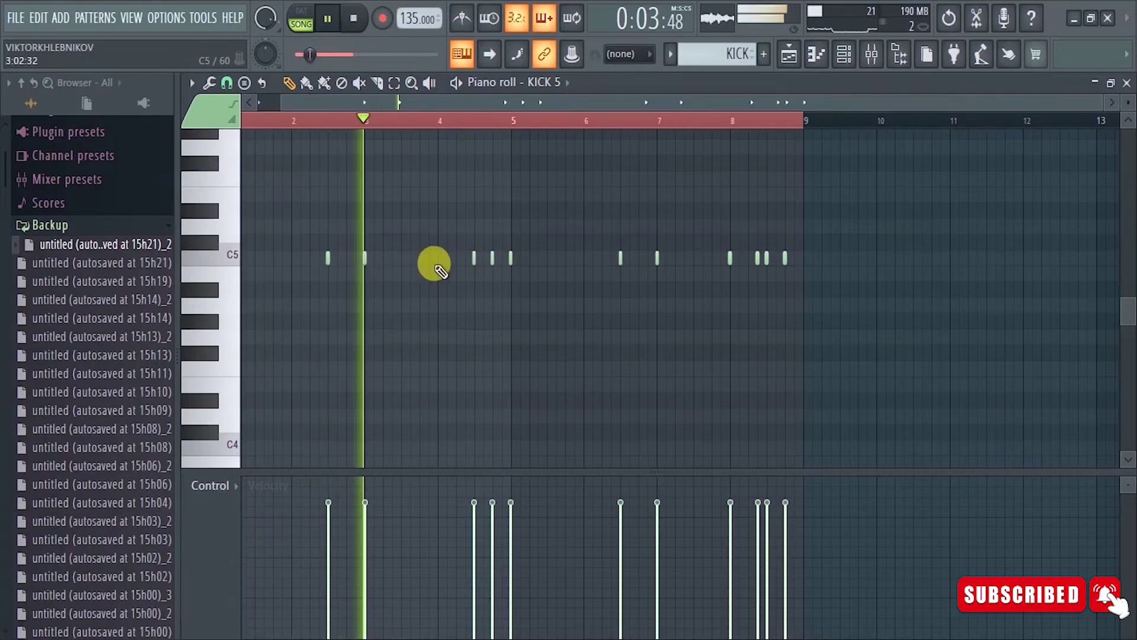
pyautogui.scroll(2, 461, 125)
pyautogui.scroll(1, 459, 122)
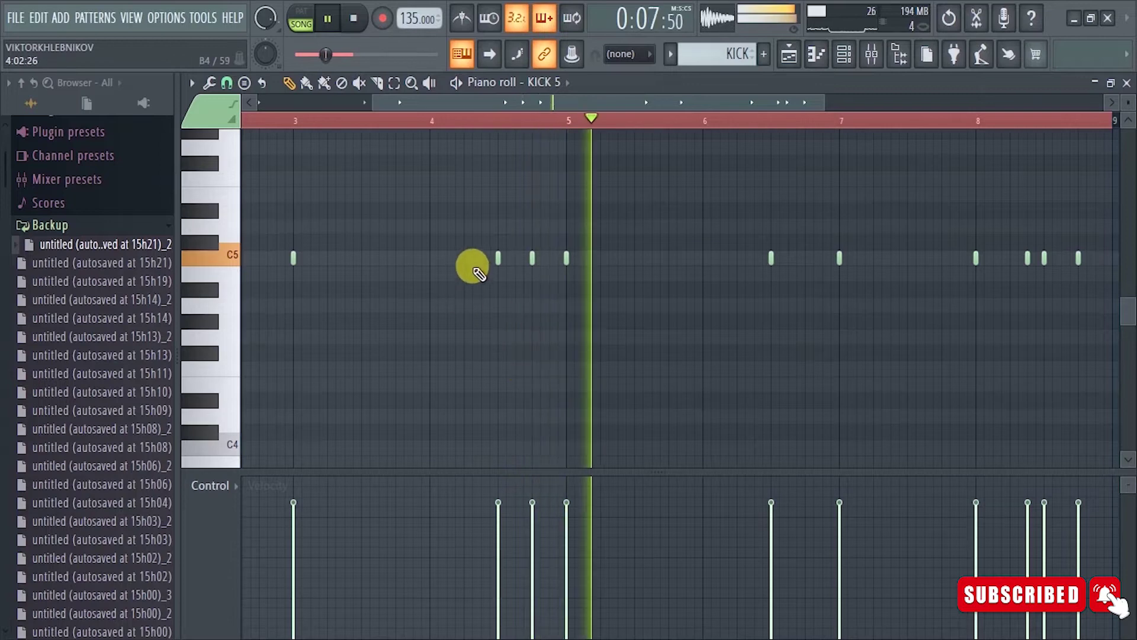
pyautogui.click(481, 258)
pyautogui.scroll(-2, 478, 122)
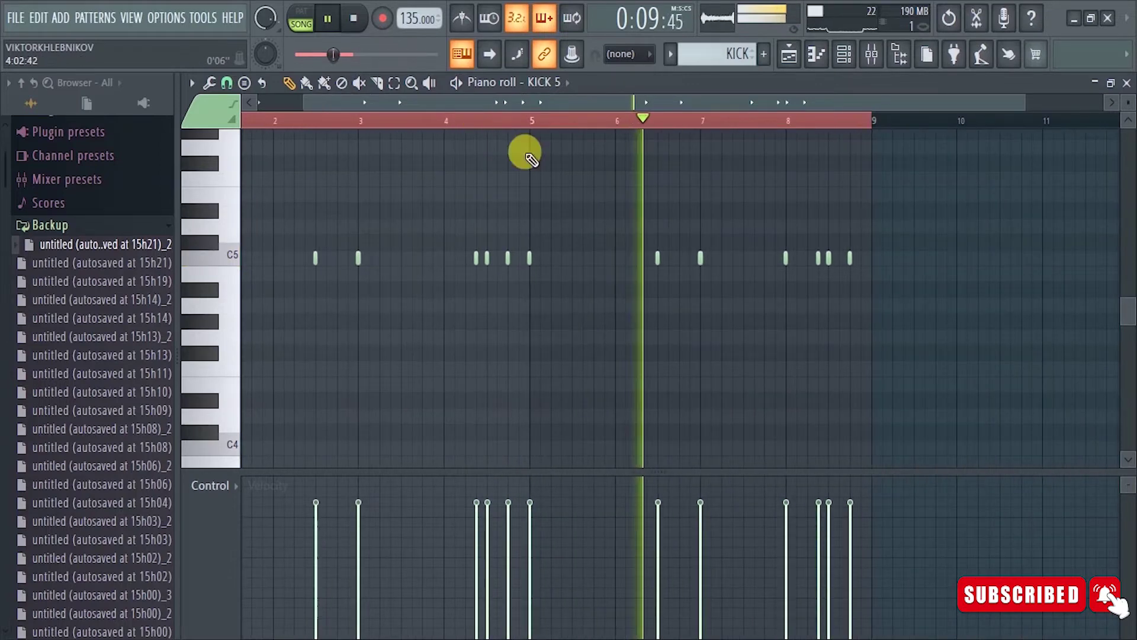
pyautogui.click(647, 258)
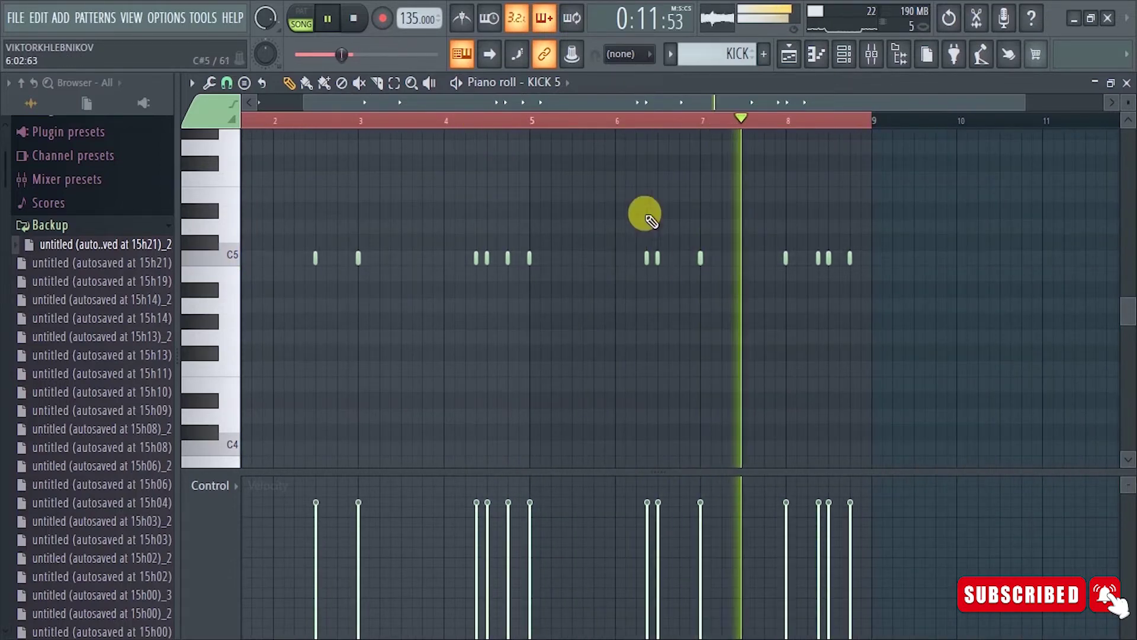
pyautogui.scroll(-1, 623, 117)
pyautogui.click(788, 54)
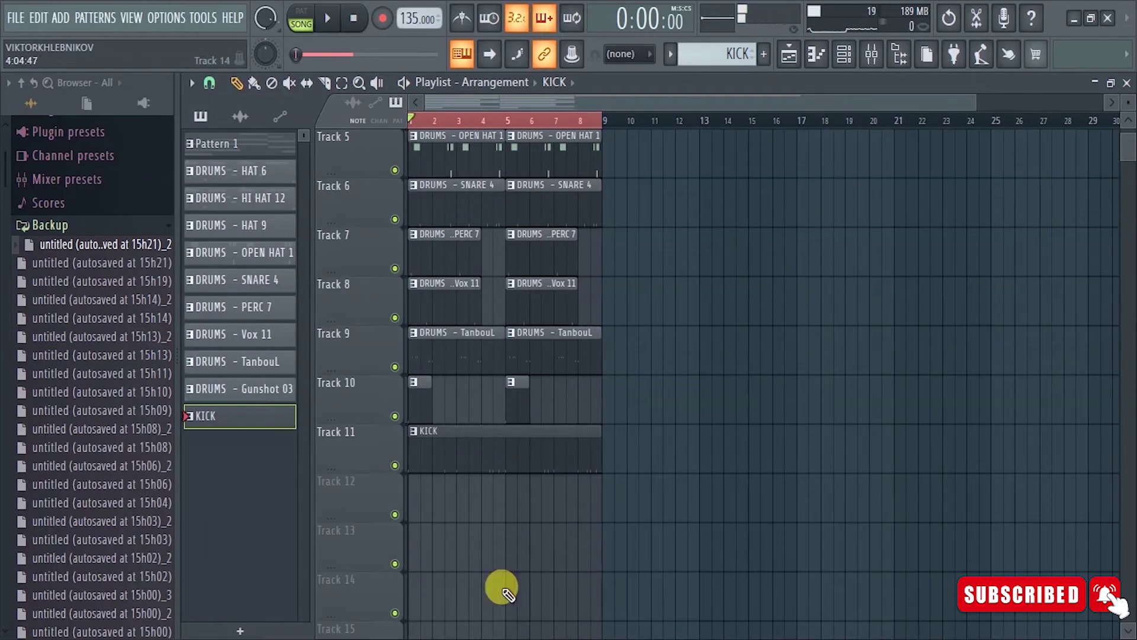
# Step: Create a pattern named 808 and program an eight-bar X10_CTD_808_dumpty_C bassline on D5, F5, A5 and G5 with short higher C6 and F6 notes
pyautogui.click(765, 55)
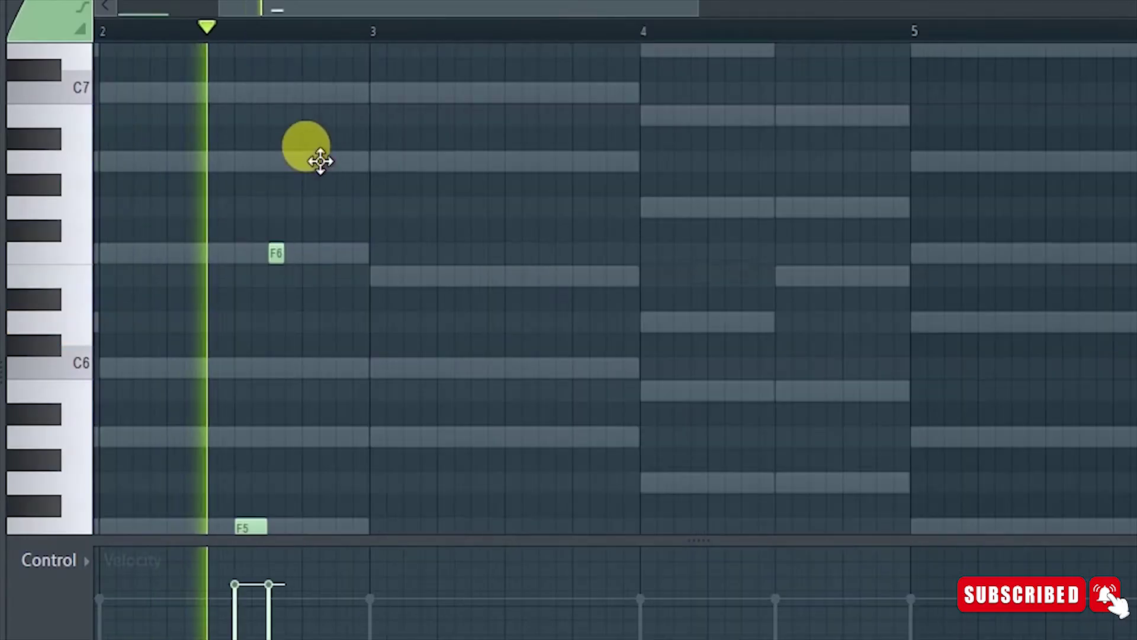
pyautogui.click(319, 161)
pyautogui.click(302, 161)
pyautogui.rightClick(325, 163)
pyautogui.rightClick(305, 163)
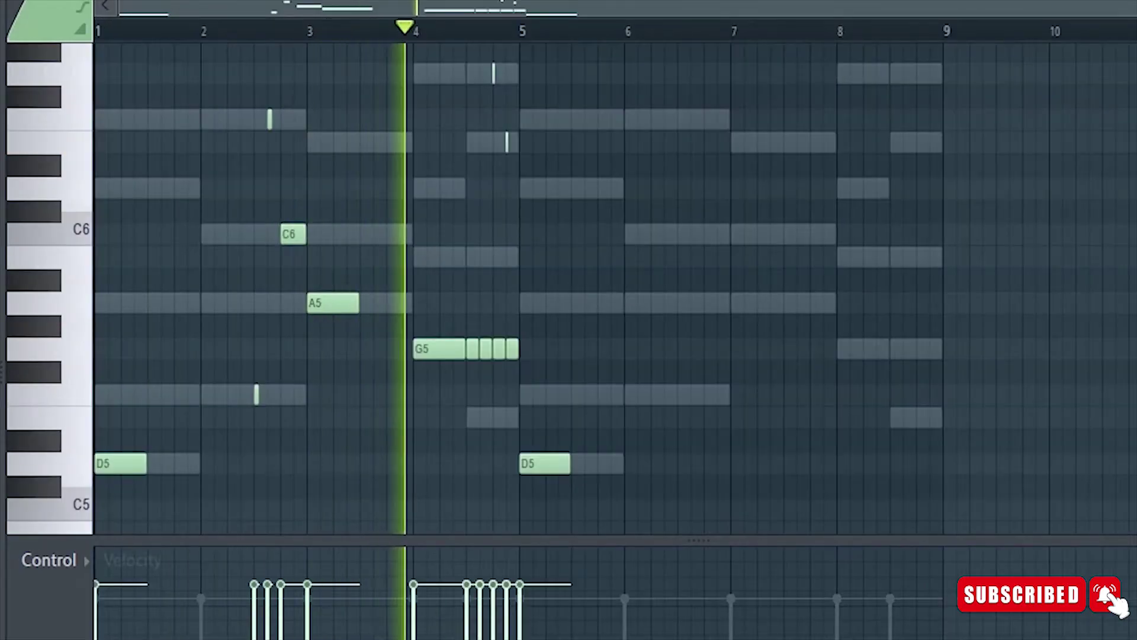
pyautogui.click(310, 20)
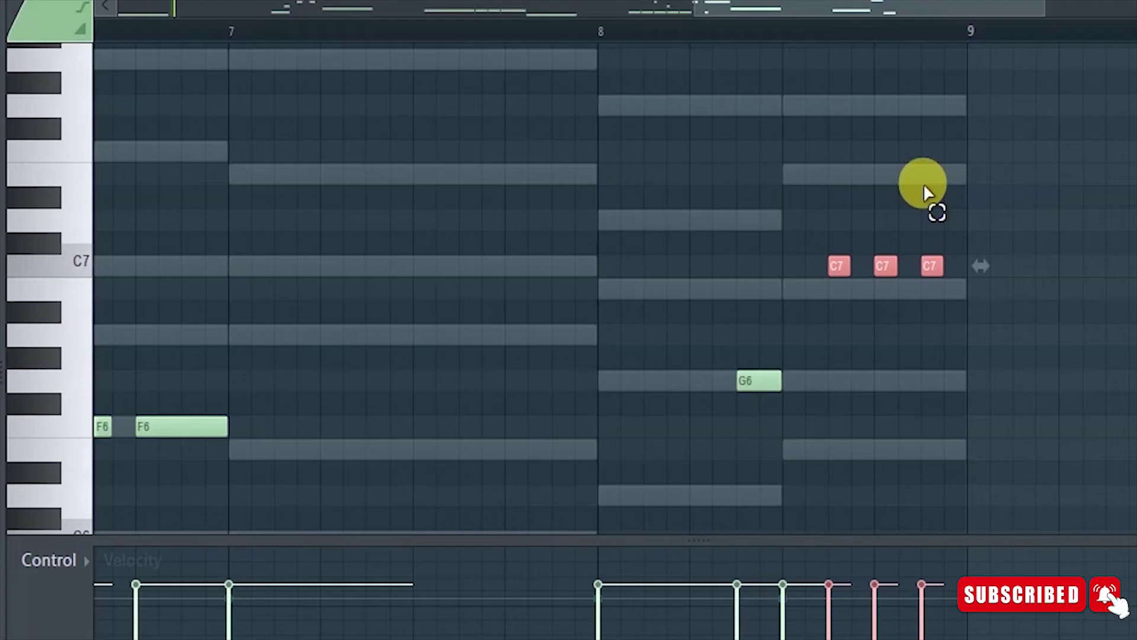
# Step: Transpose the three short 808 notes at the end of bar 8 to B6 and play back the bassline
pyautogui.press('space')
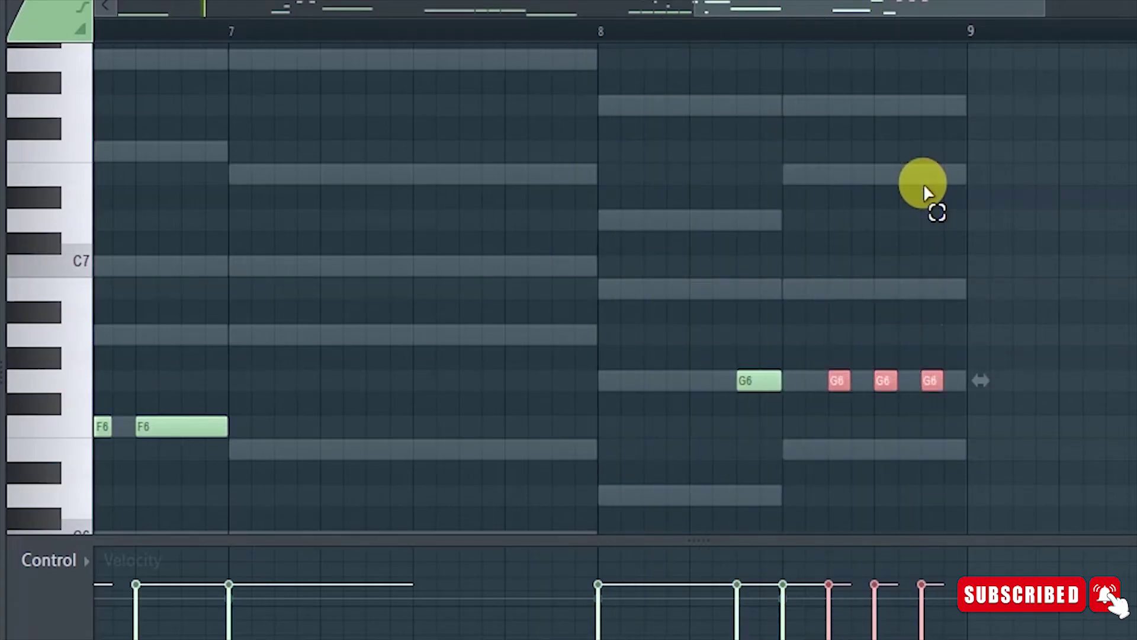
pyautogui.press('space')
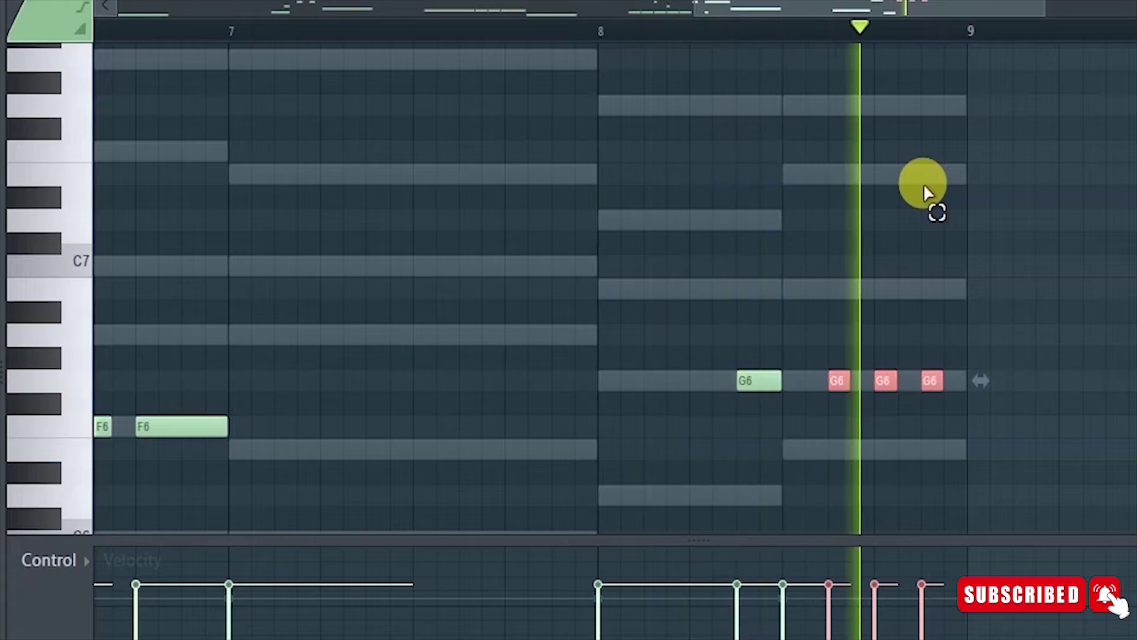
pyautogui.hotkey('shift', 'Up')
pyautogui.press('space')
pyautogui.press('space')
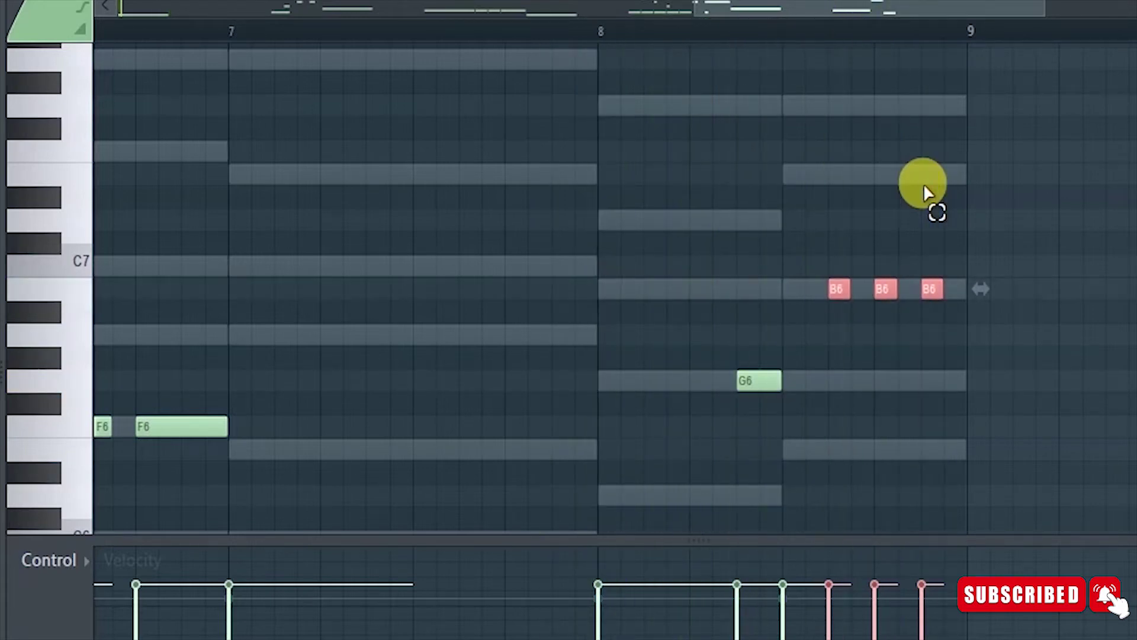
pyautogui.press('space')
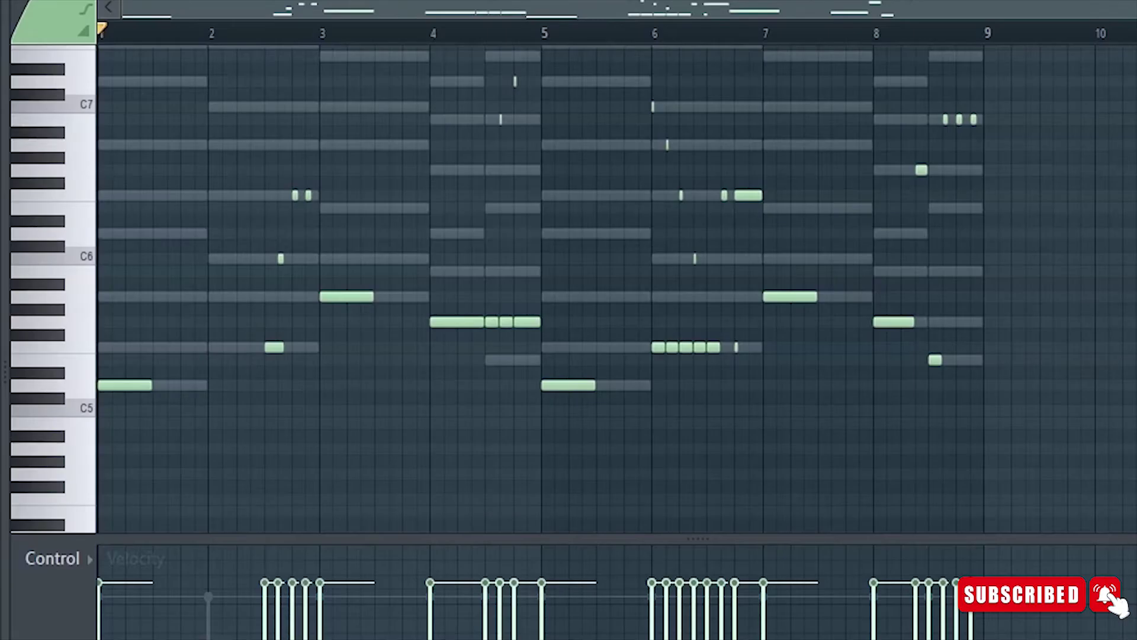
pyautogui.press('space')
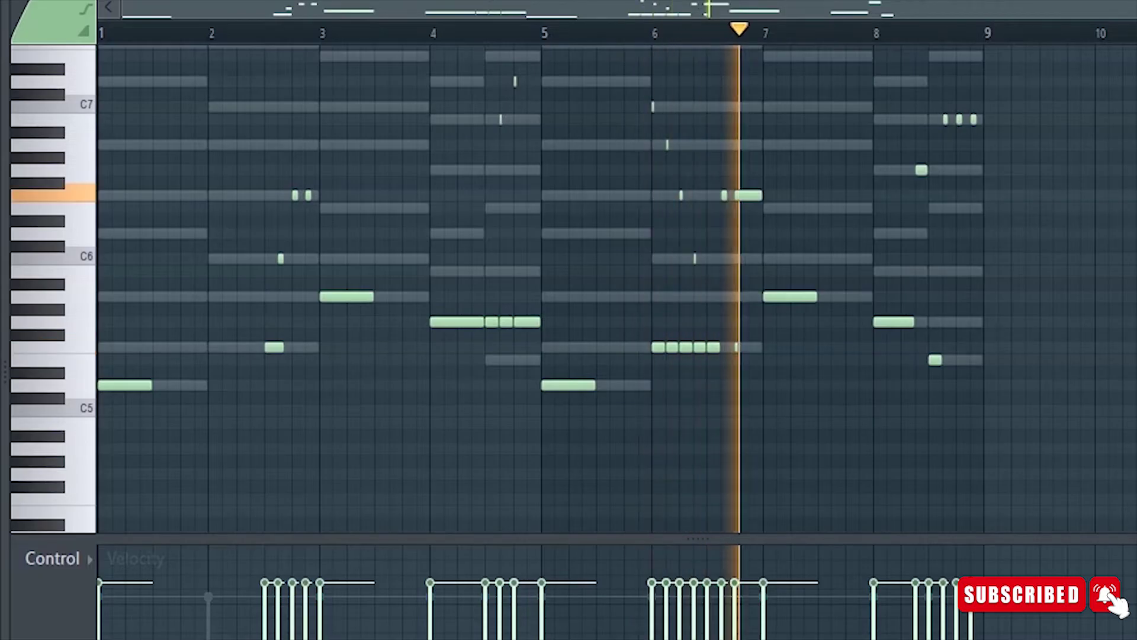
pyautogui.scroll(-2, 343, 38)
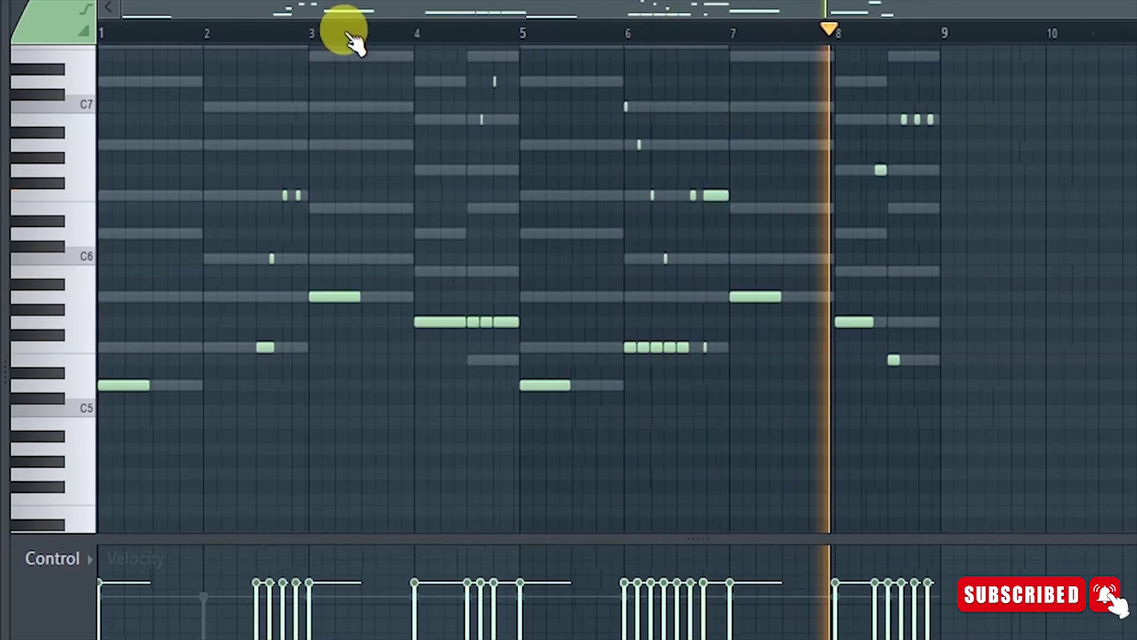
pyautogui.scroll(3, 418, 176)
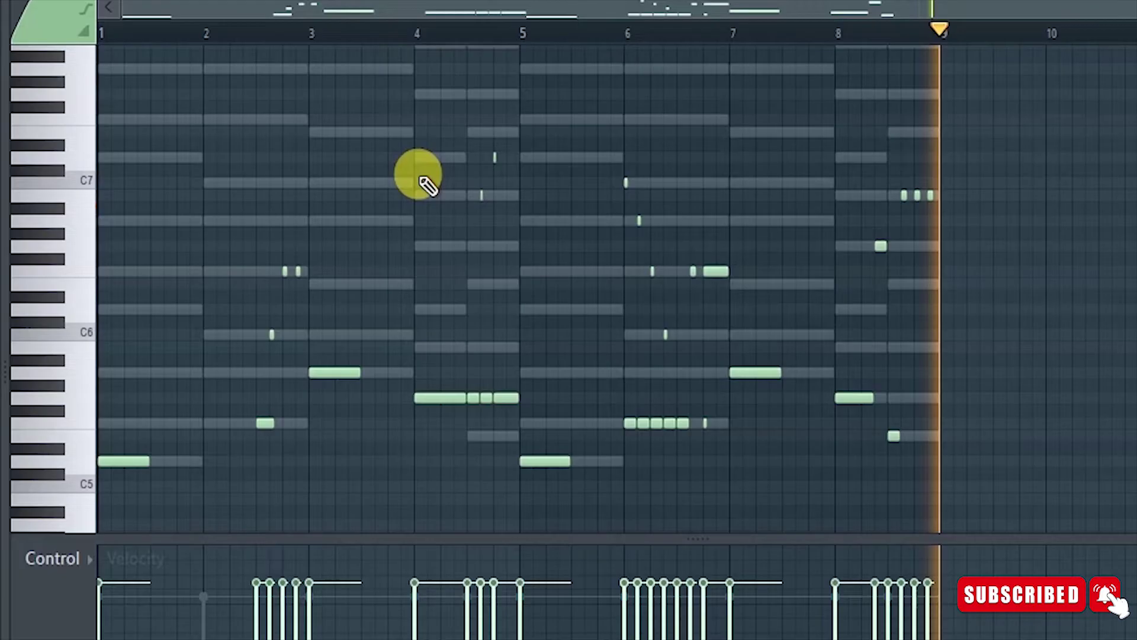
pyautogui.press('space')
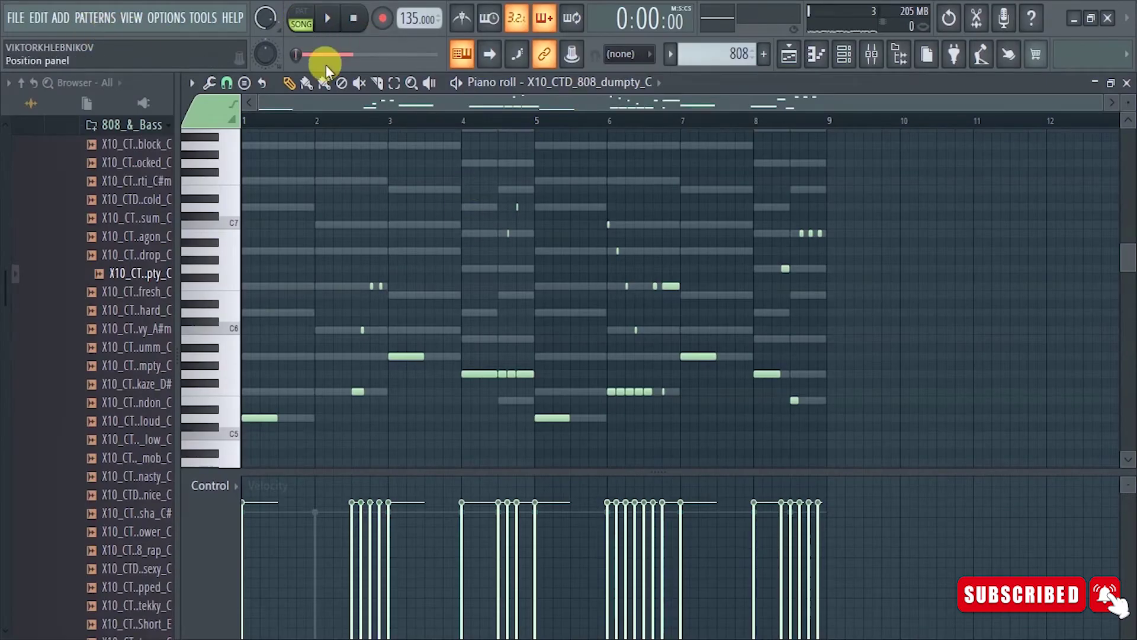
# Step: Move the beat clips to bar 9, repeat them up to bar 25, and place HAT 6, HI HAT 12 and TanbouL clips at bar 5
pyautogui.click(789, 54)
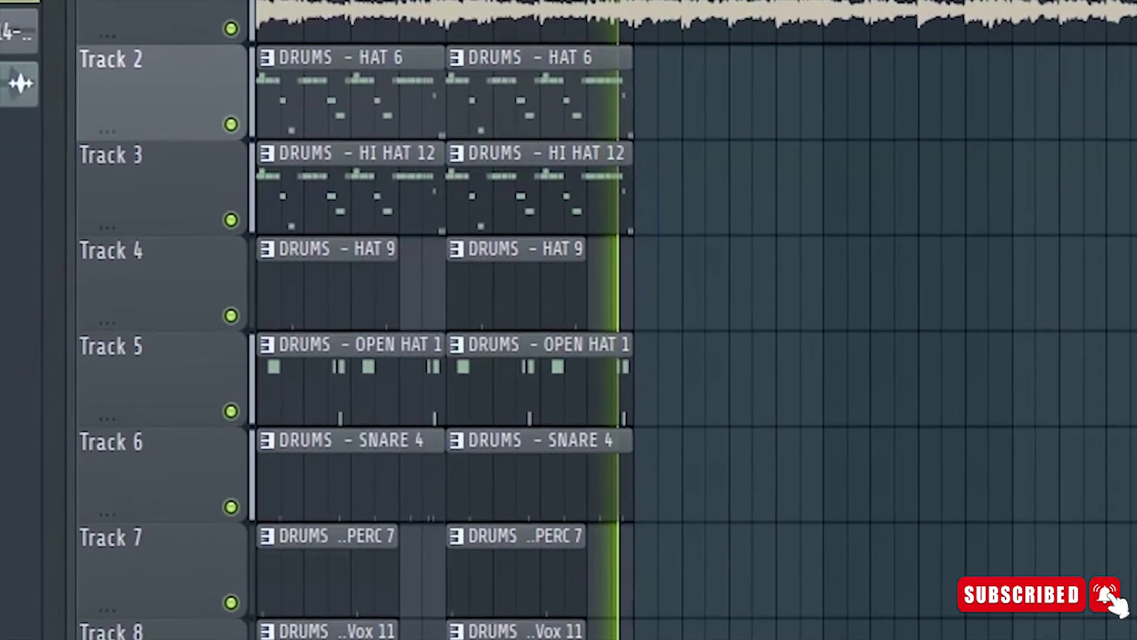
pyautogui.press('space')
pyautogui.click(466, 123)
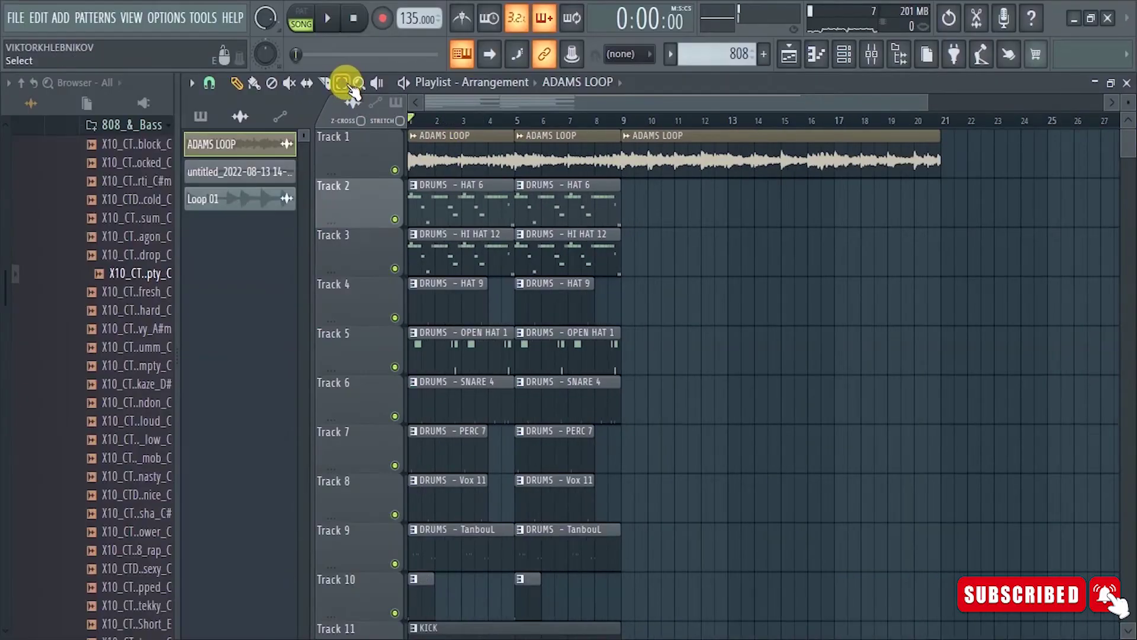
pyautogui.moveTo(431, 237); pyautogui.dragTo(616, 628)
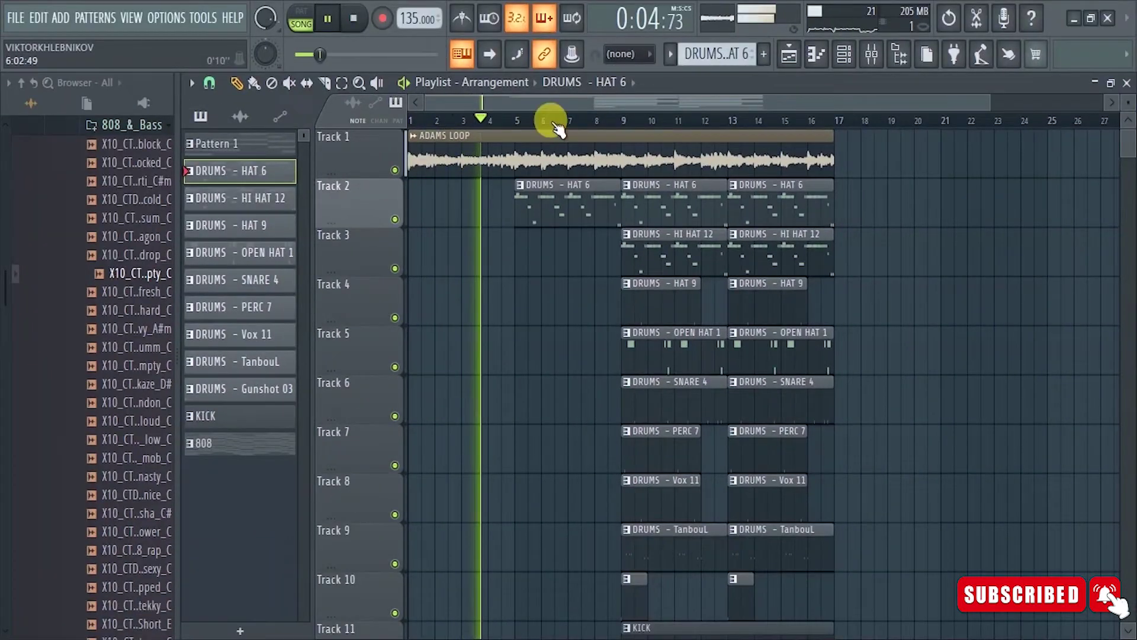
pyautogui.click(506, 249)
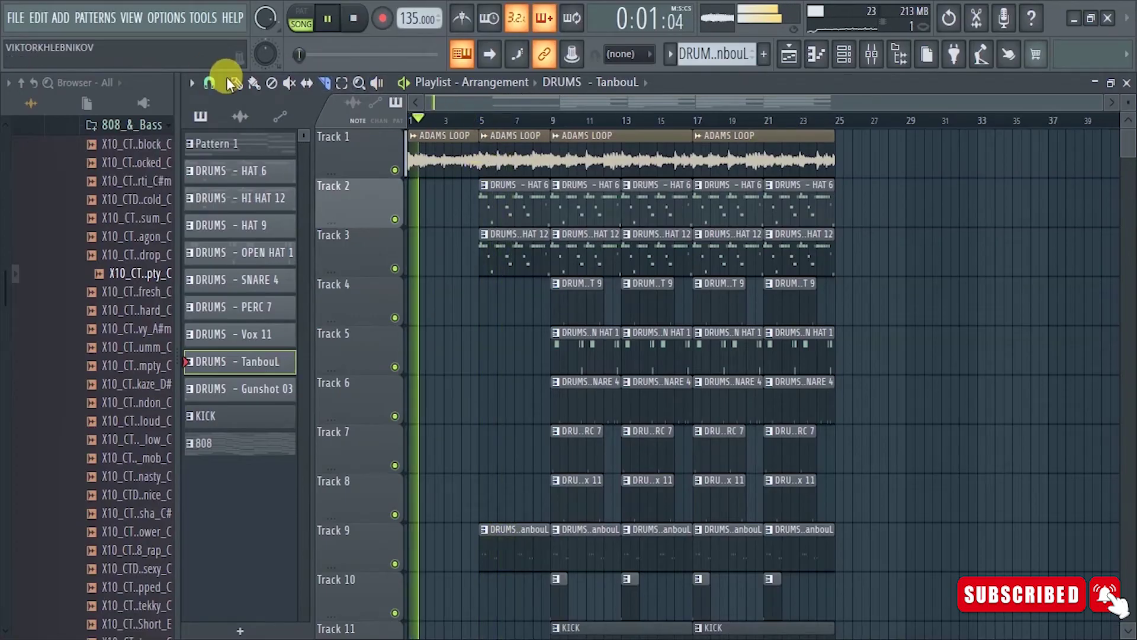
# Step: Create a pattern named PAD, add an Xpand!2_x64 channel, and program sustained chords with low root notes across eight bars
pyautogui.press('F6')
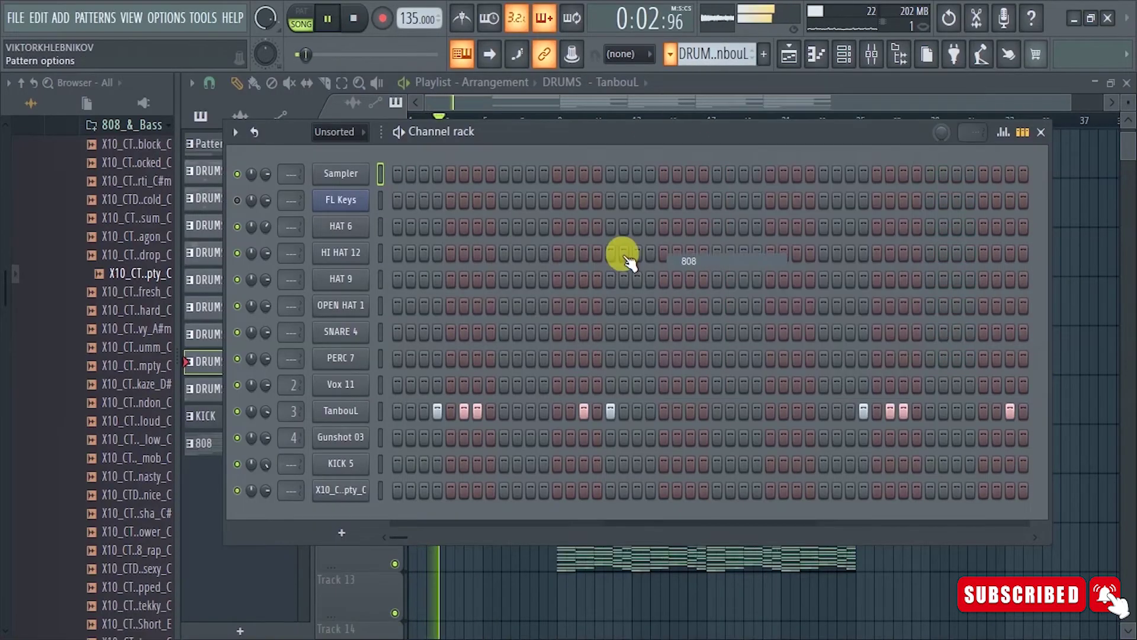
pyautogui.rightClick(374, 158)
pyautogui.click(615, 173)
pyautogui.click(789, 54)
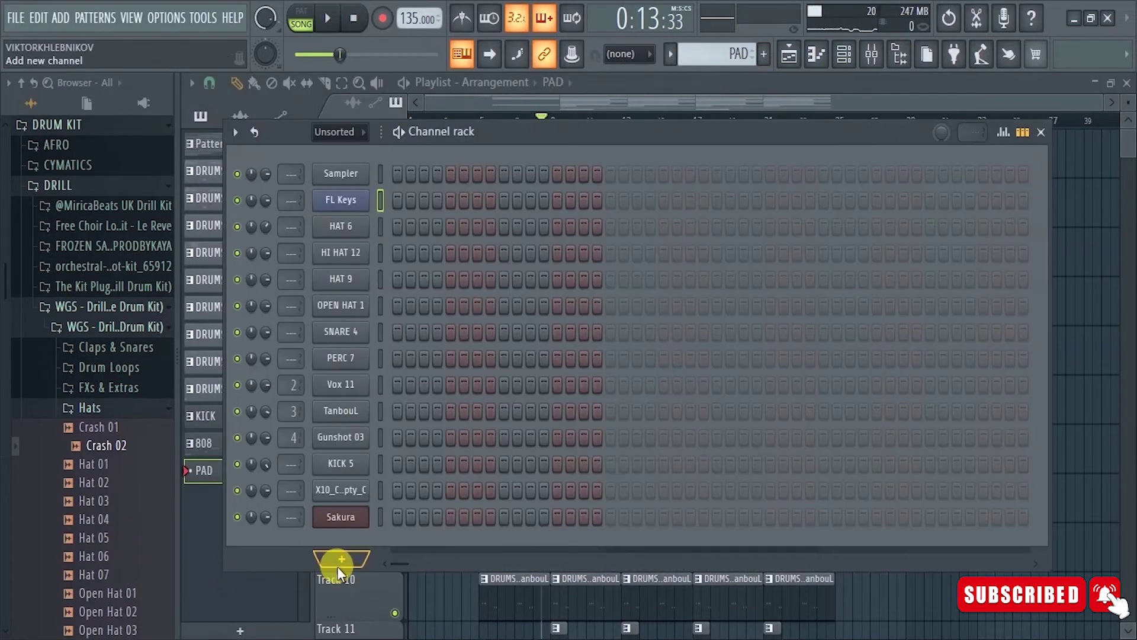
pyautogui.click(336, 566)
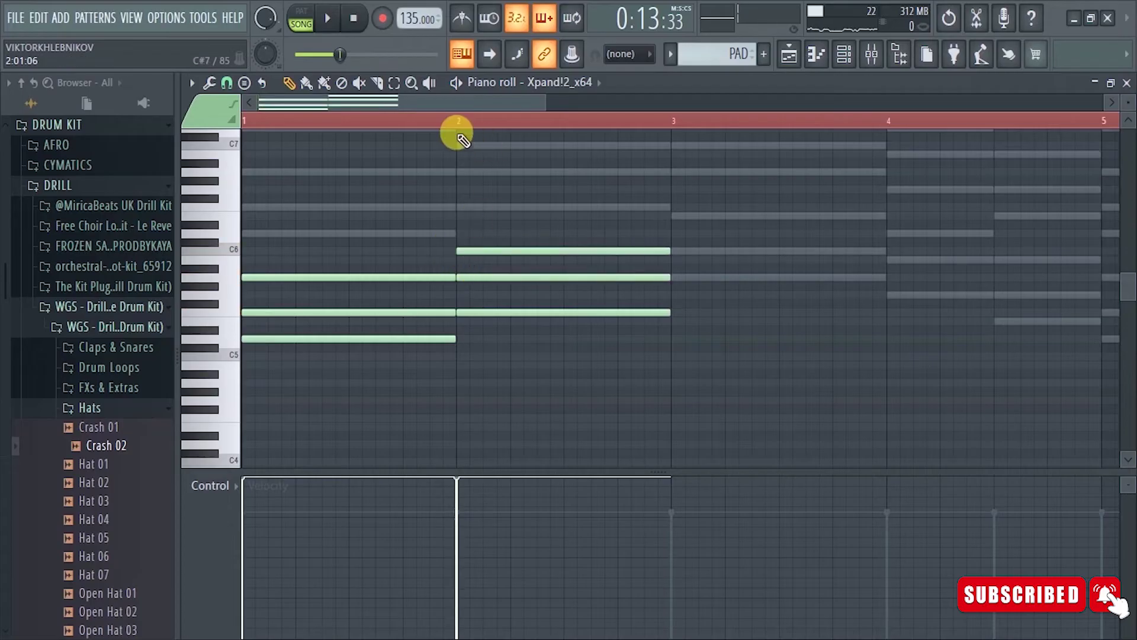
pyautogui.click(333, 33)
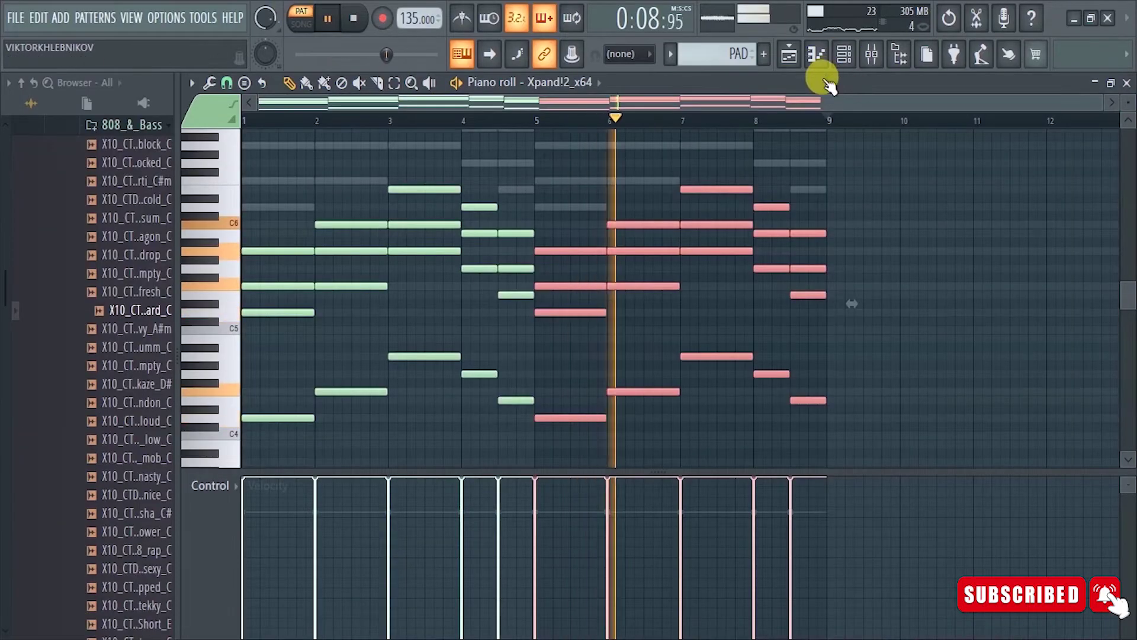
# Step: Strumize the selected Xpand!2_x64 chords in bars 5 to 8 with staggered start times and velocities, keeping Preserve end on
pyautogui.hotkey('alt', 's')
pyautogui.click(1002, 176)
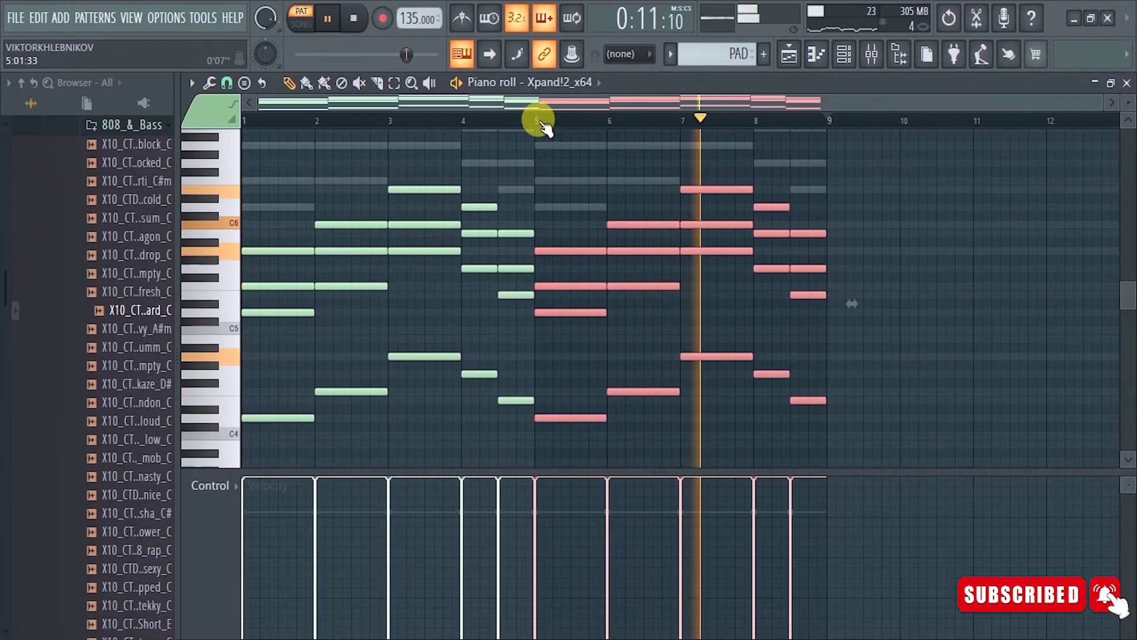
pyautogui.scroll(3, 538, 119)
pyautogui.hotkey('alt', 's')
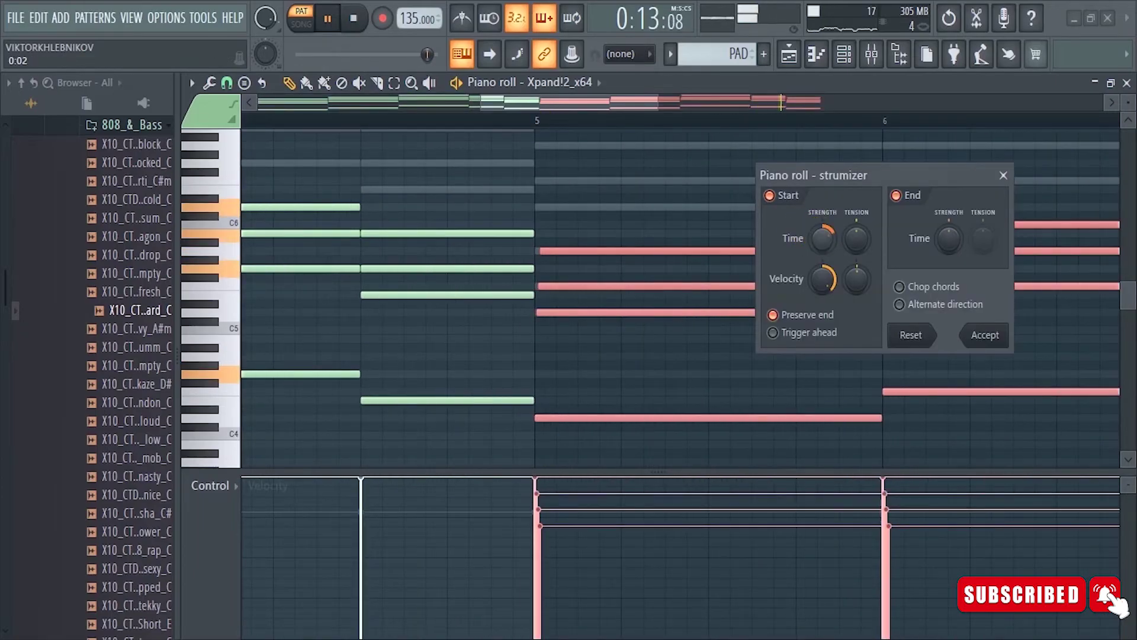
pyautogui.click(999, 348)
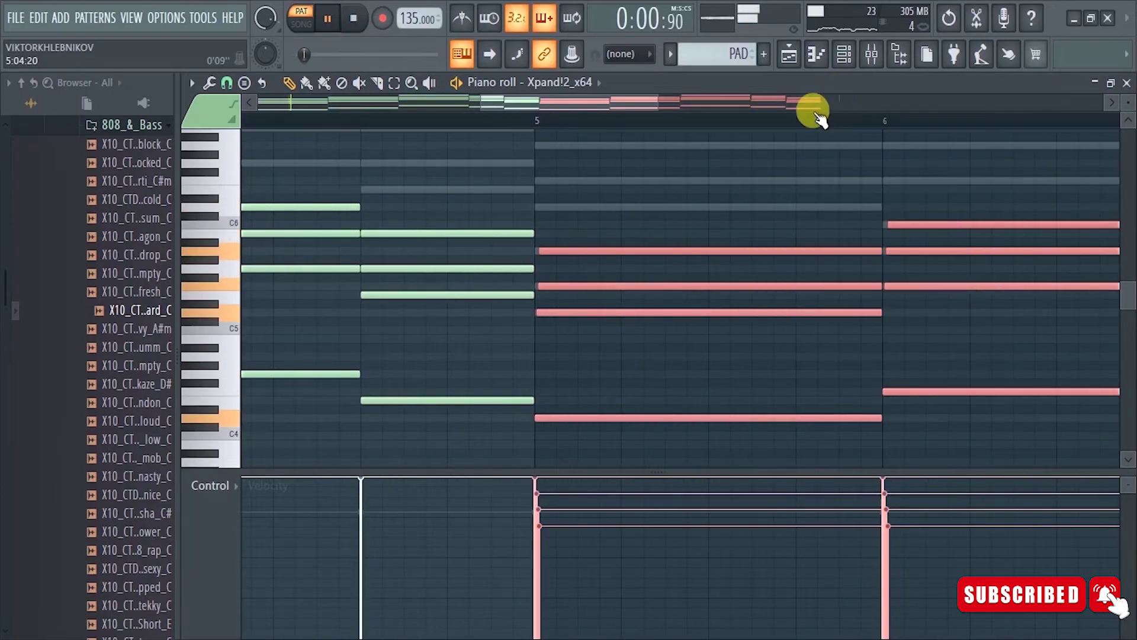
pyautogui.scroll(-5, 812, 112)
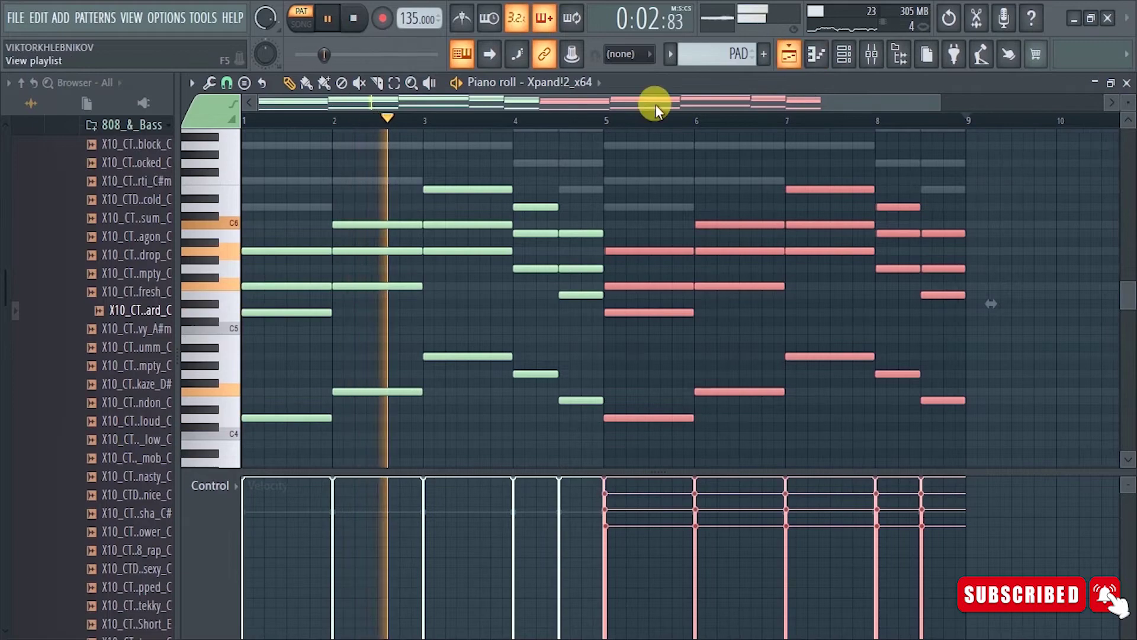
# Step: Place four-bar PAD clips on Track 2 from bar 9 to bar 25 and clear the Sampler channel's notes from the PAD pattern
pyautogui.press('F5')
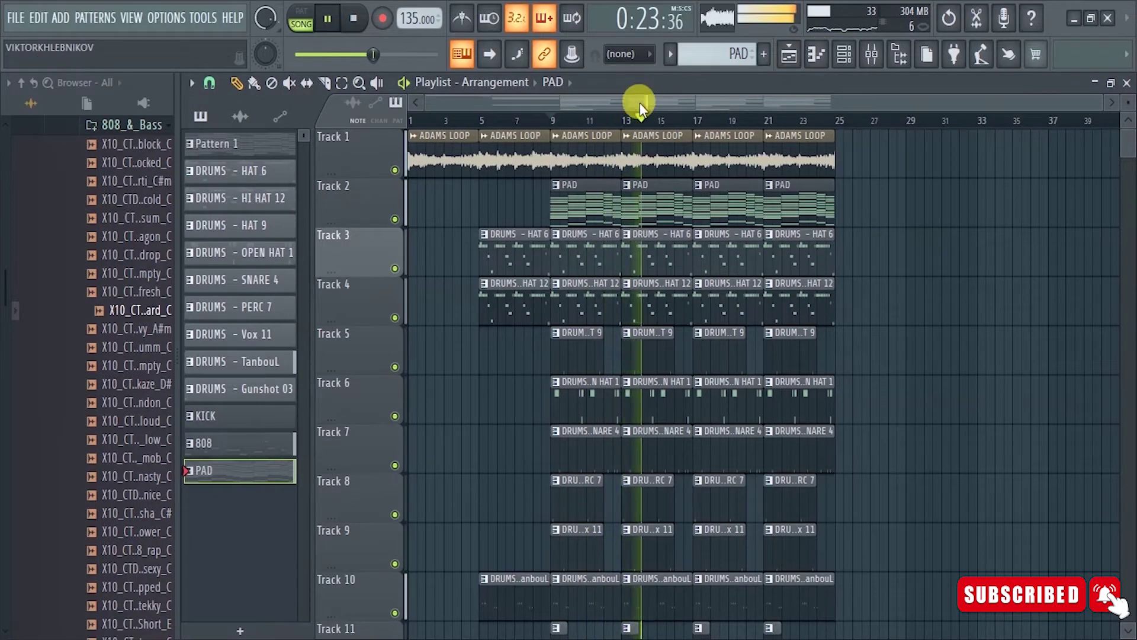
pyautogui.press('F6')
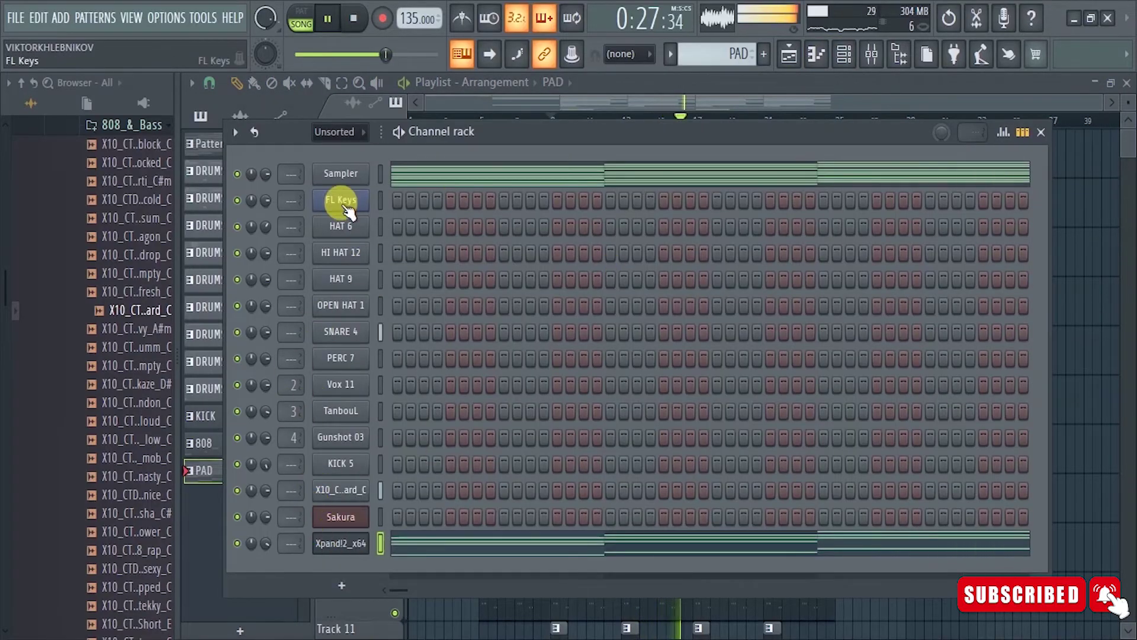
pyautogui.rightClick(335, 177)
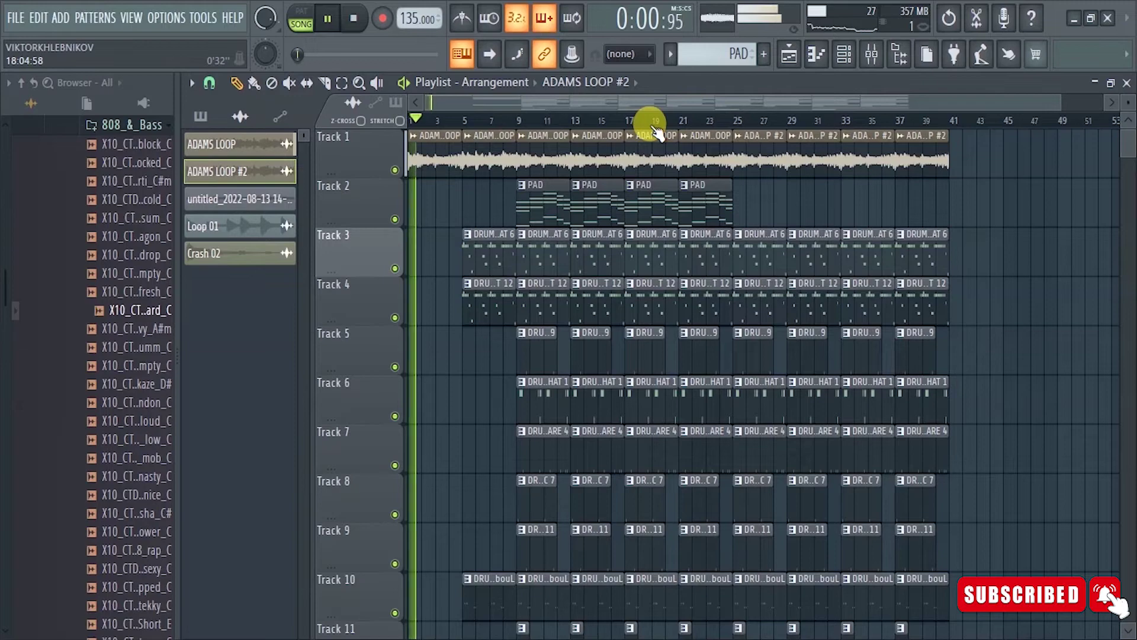
# Step: Review all playlist tracks during playback and check the Xpand!2_x64 channel's volume among the Unsorted channels
pyautogui.scroll(-6, 521, 406)
pyautogui.scroll(6, 516, 414)
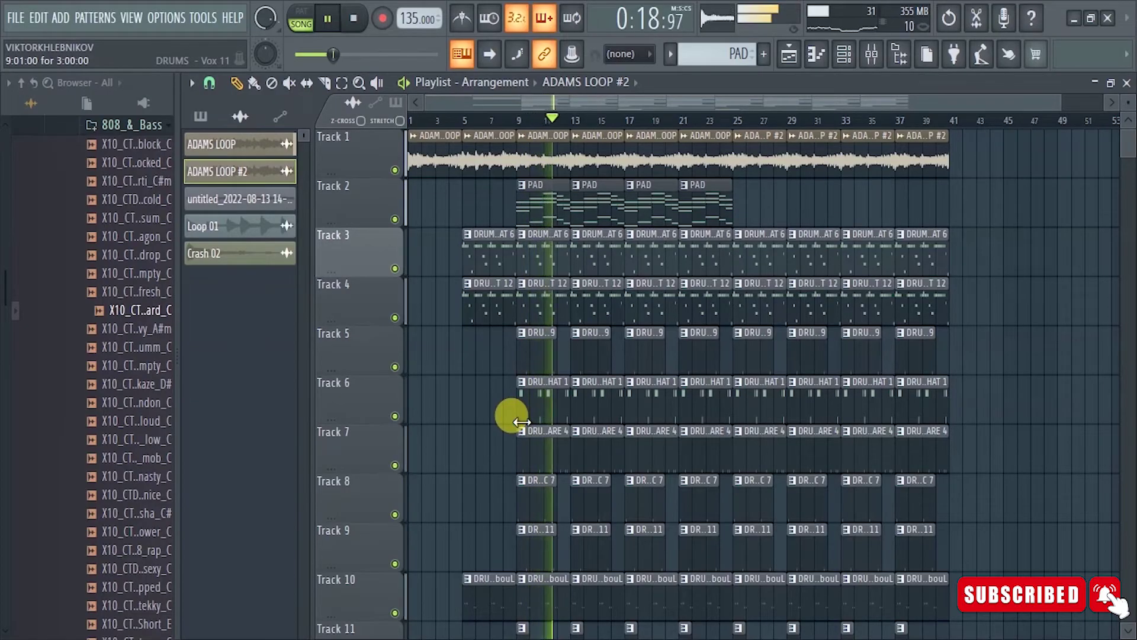
pyautogui.click(841, 64)
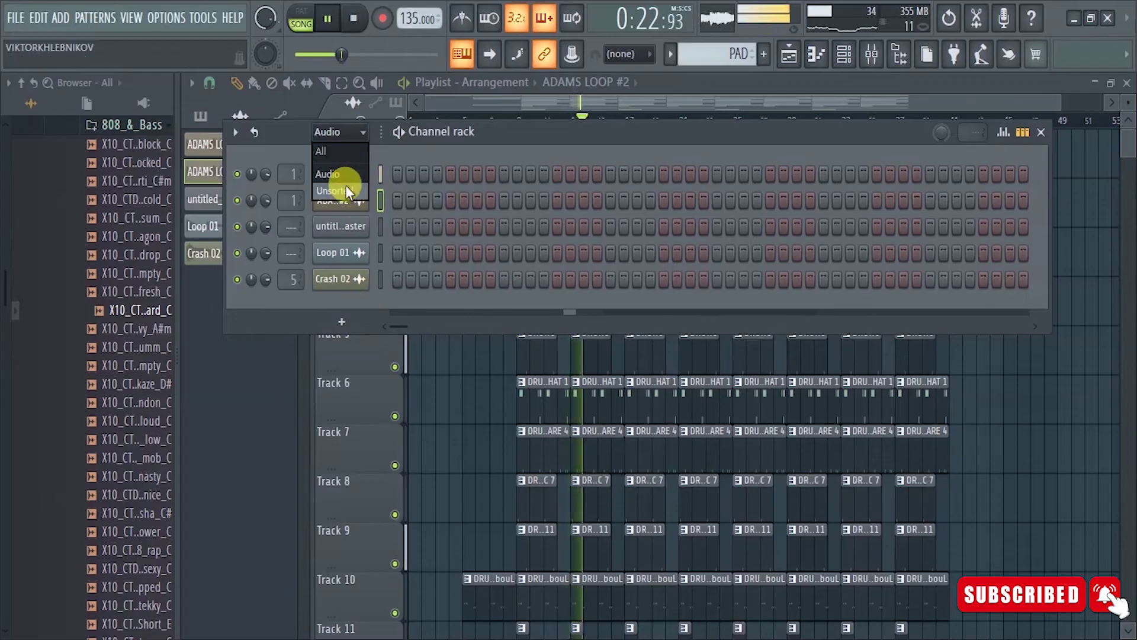
pyautogui.click(346, 190)
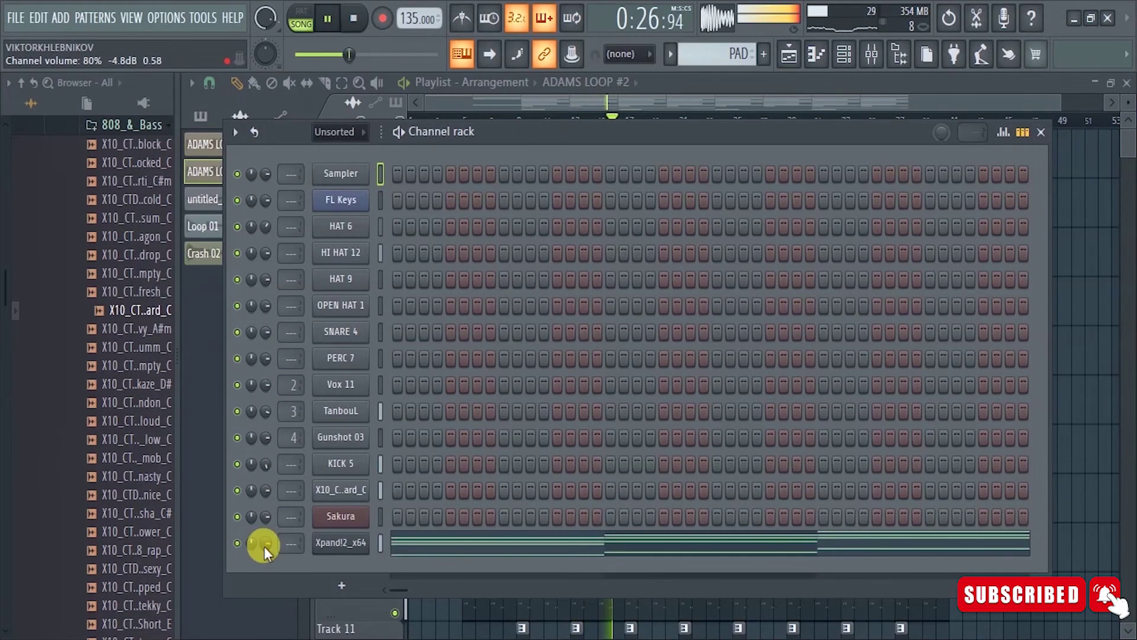
pyautogui.click(794, 53)
pyautogui.press('space')
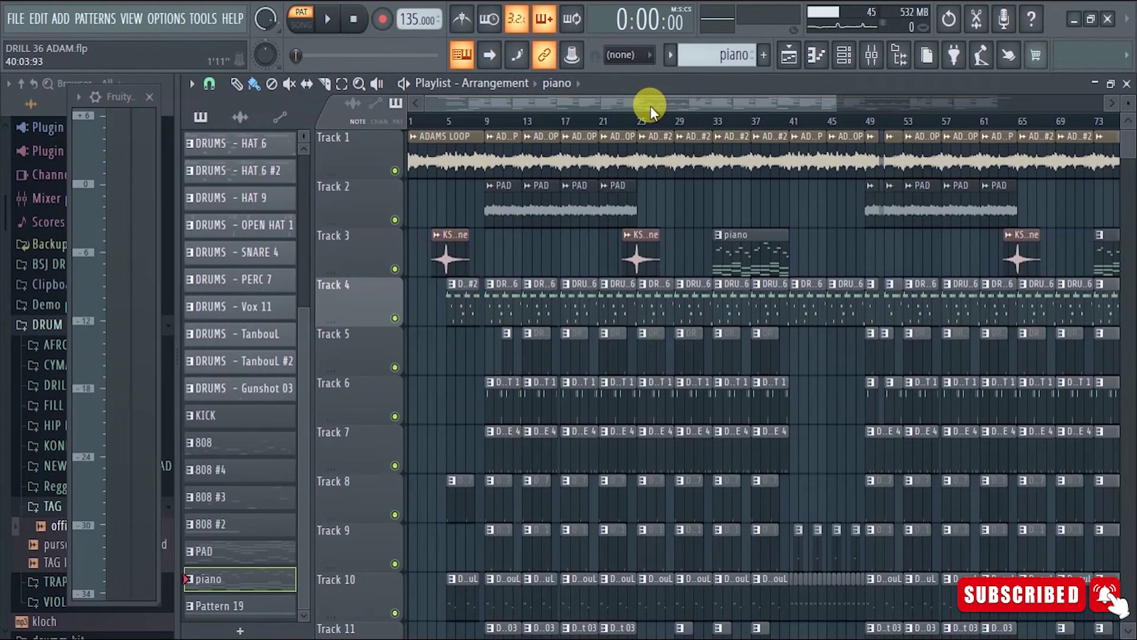
# Step: Open the piano clip at bar 33 on Track 3 and play its Nexus chords and melody, examining the notes from bar 1
pyautogui.scroll(2, 737, 103)
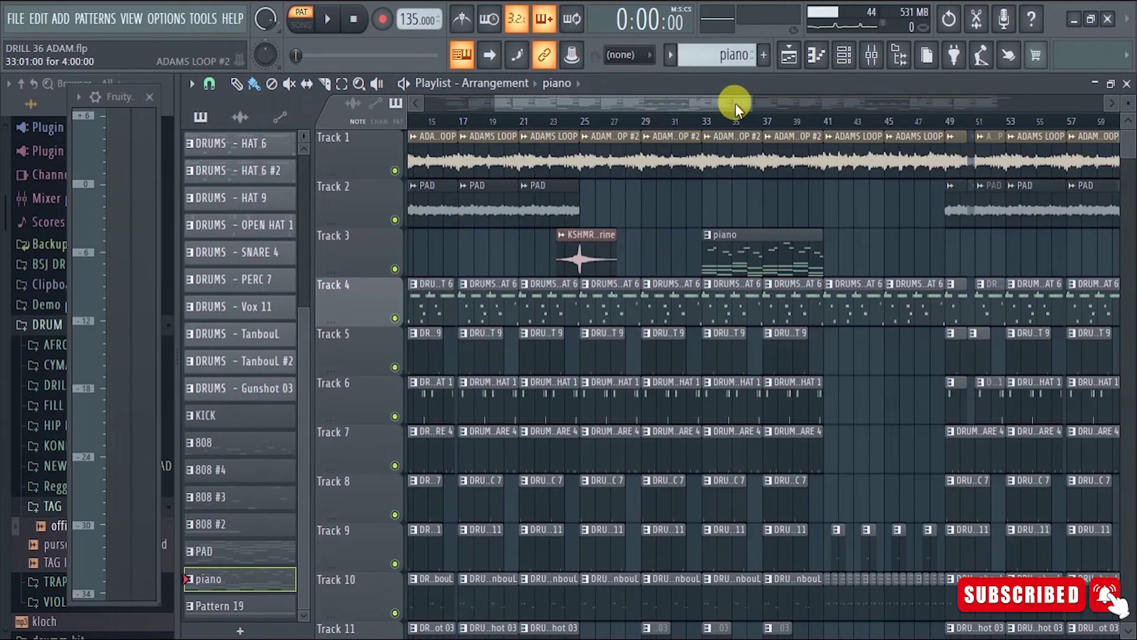
pyautogui.scroll(-1, 744, 224)
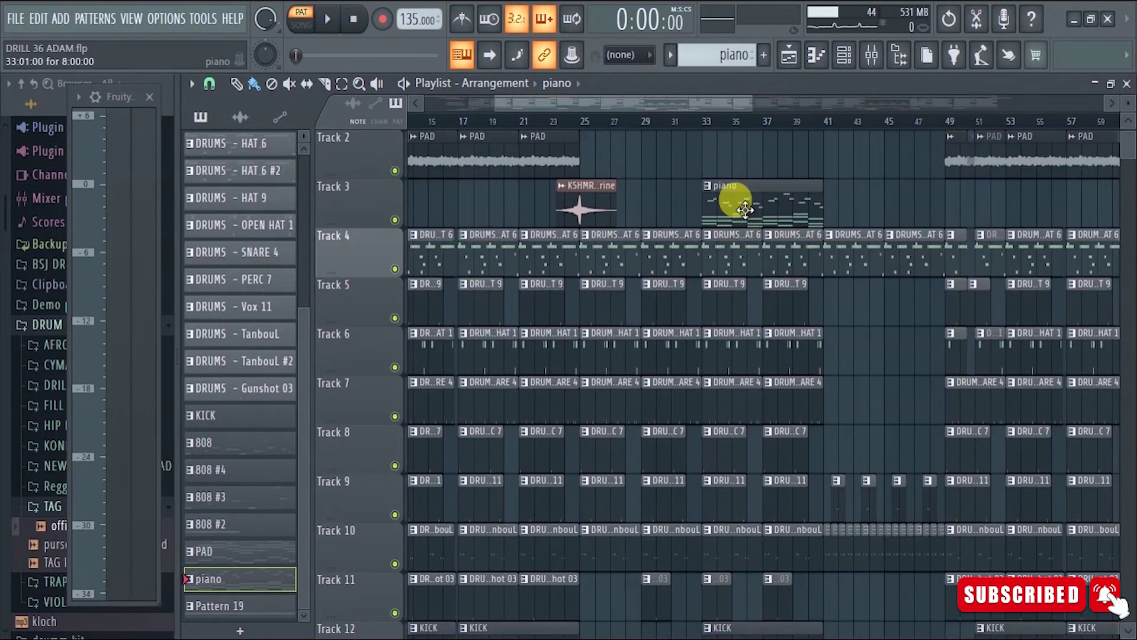
pyautogui.doubleClick(734, 202)
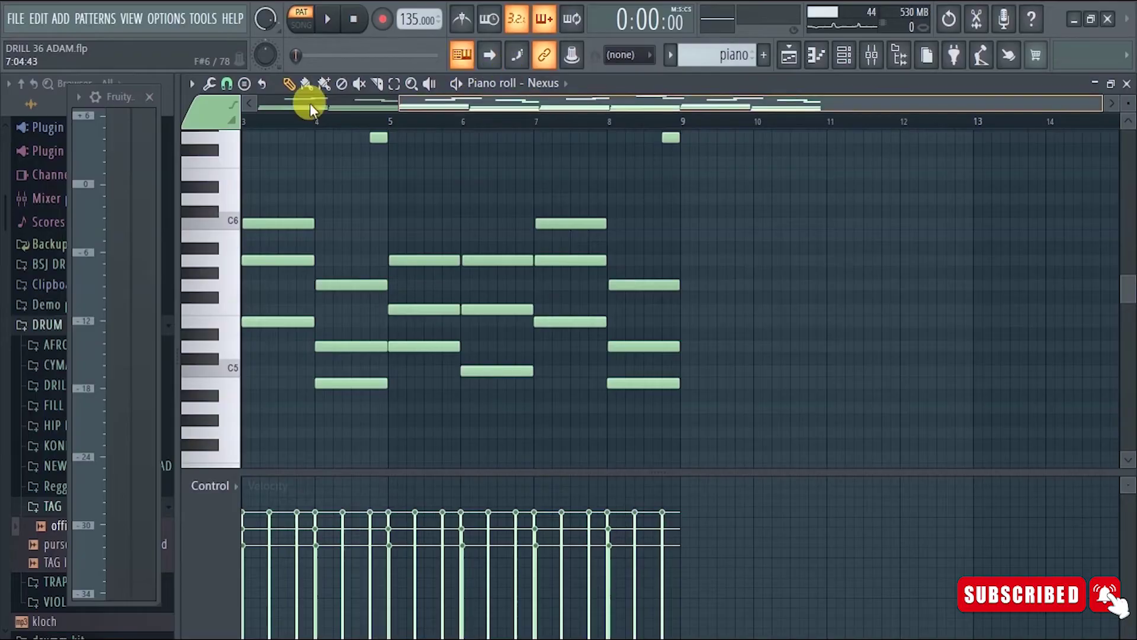
pyautogui.moveTo(542, 99); pyautogui.dragTo(266, 50)
pyautogui.click(327, 19)
pyautogui.scroll(1, 444, 139)
pyautogui.click(378, 150)
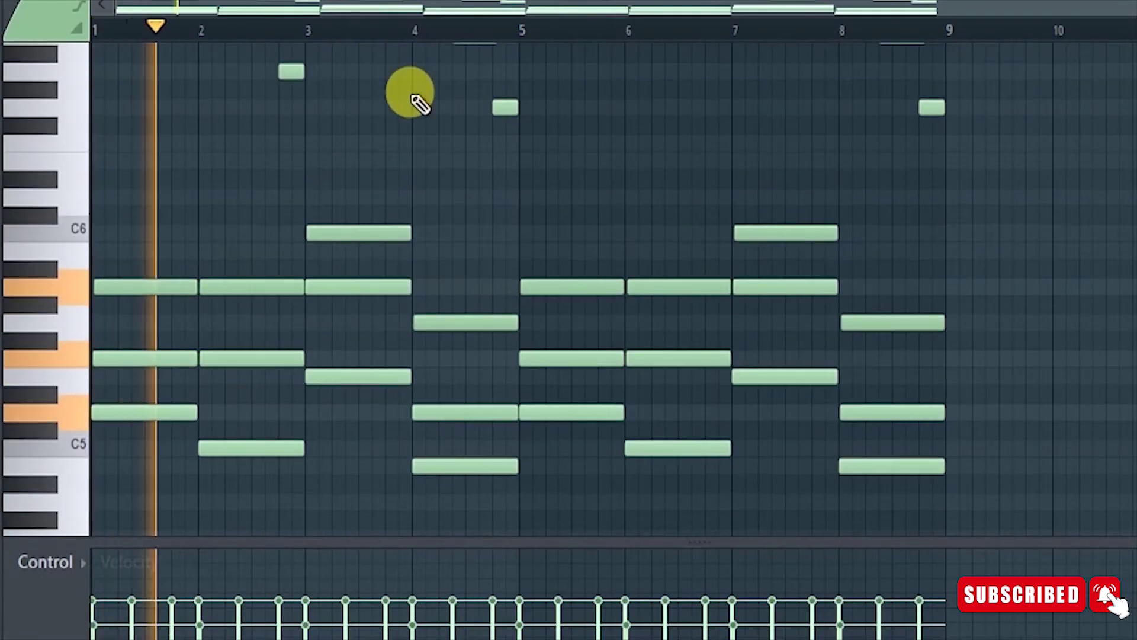
pyautogui.scroll(1, 410, 92)
pyautogui.scroll(1, 410, 89)
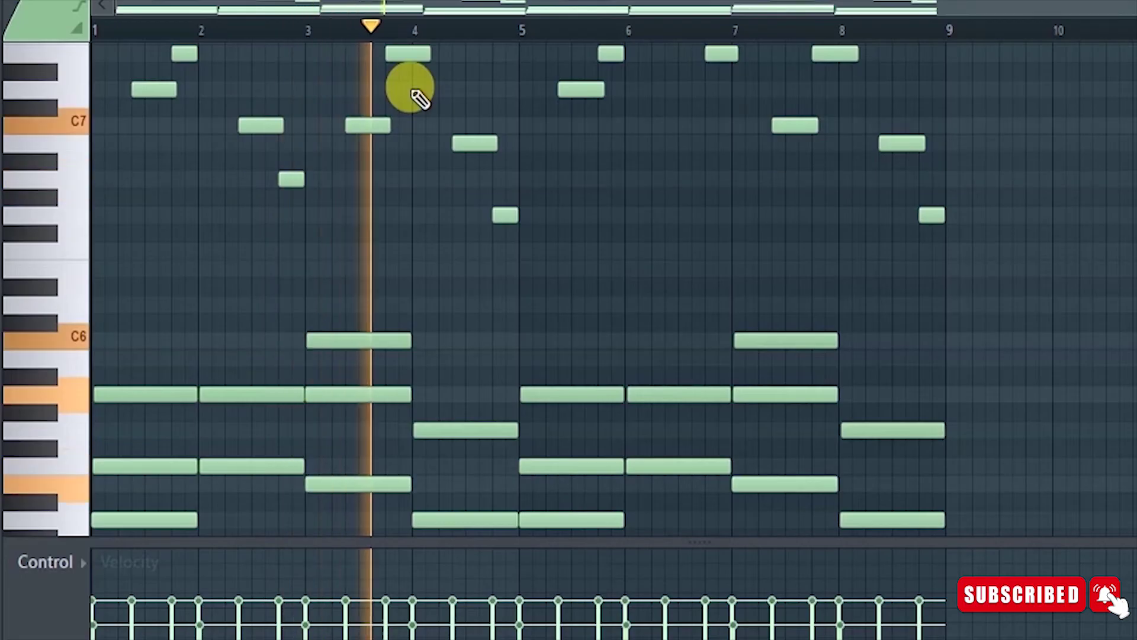
pyautogui.scroll(-1, 419, 97)
pyautogui.scroll(-3, 419, 98)
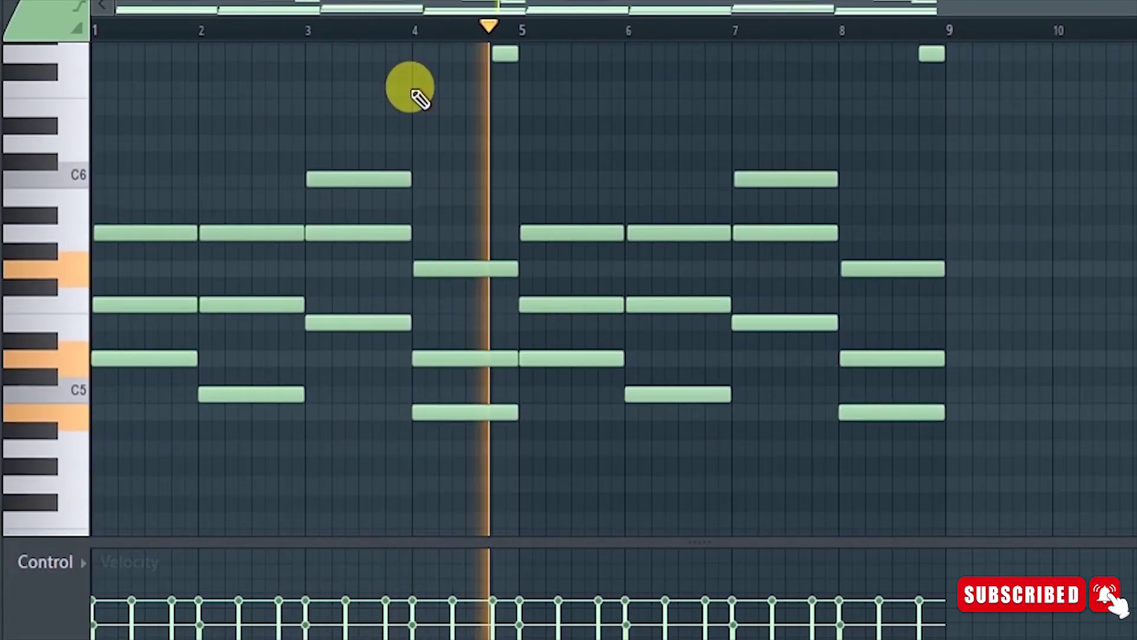
pyautogui.press('space')
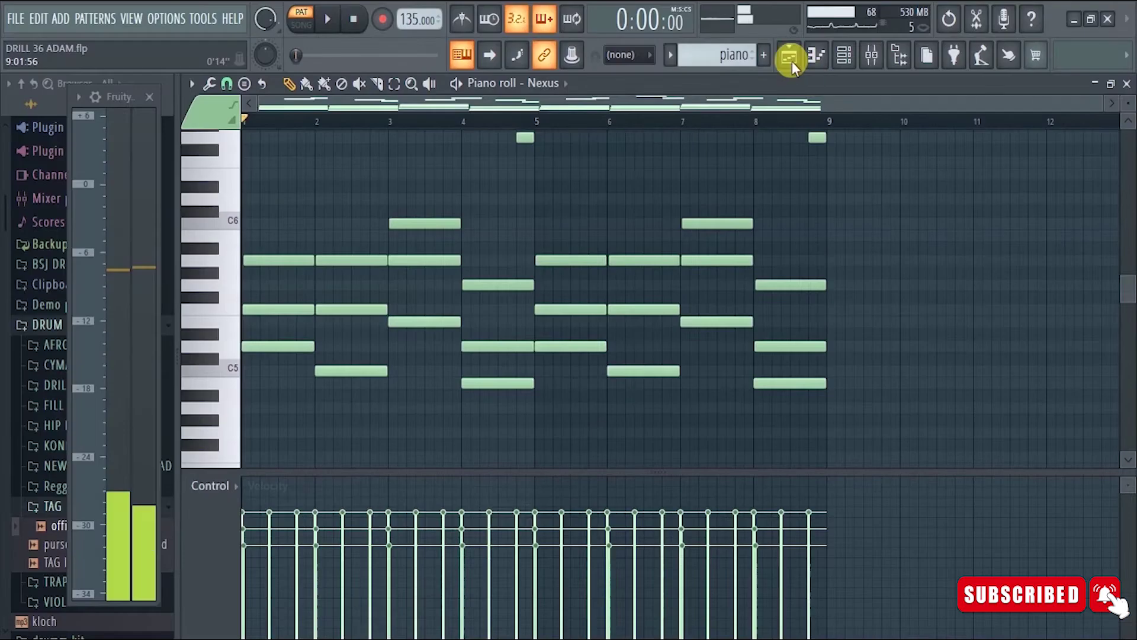
# Step: Return to the playlist and examine the layout of the loop, PAD, piano, effect and drum clips while the finished arrangement plays
pyautogui.click(788, 56)
pyautogui.click(789, 55)
pyautogui.click(789, 55)
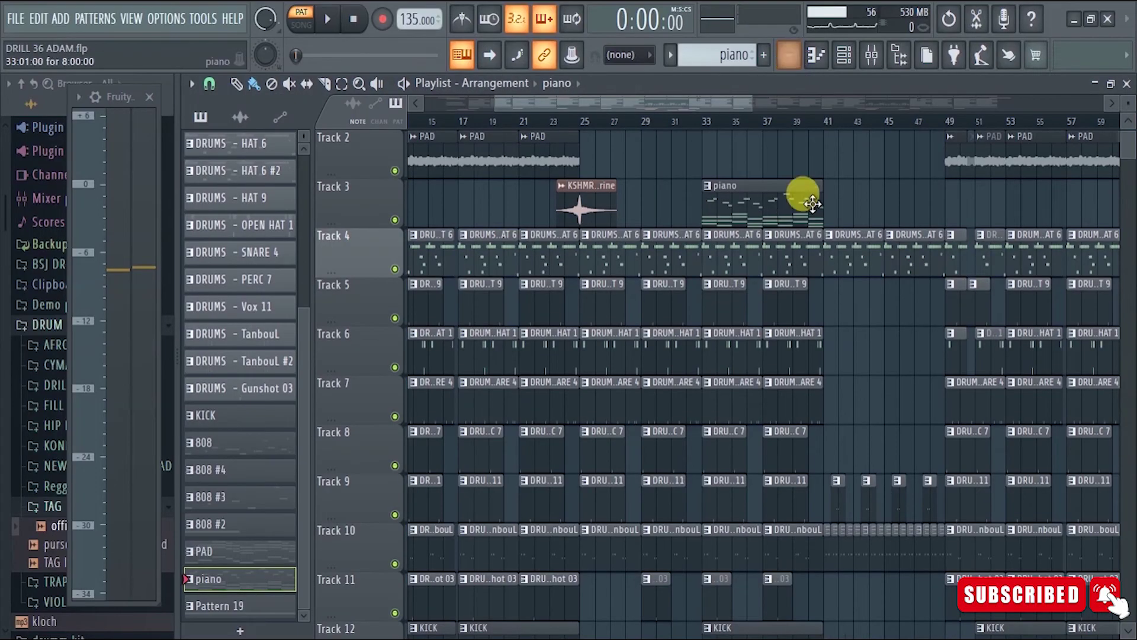
pyautogui.scroll(-3, 840, 119)
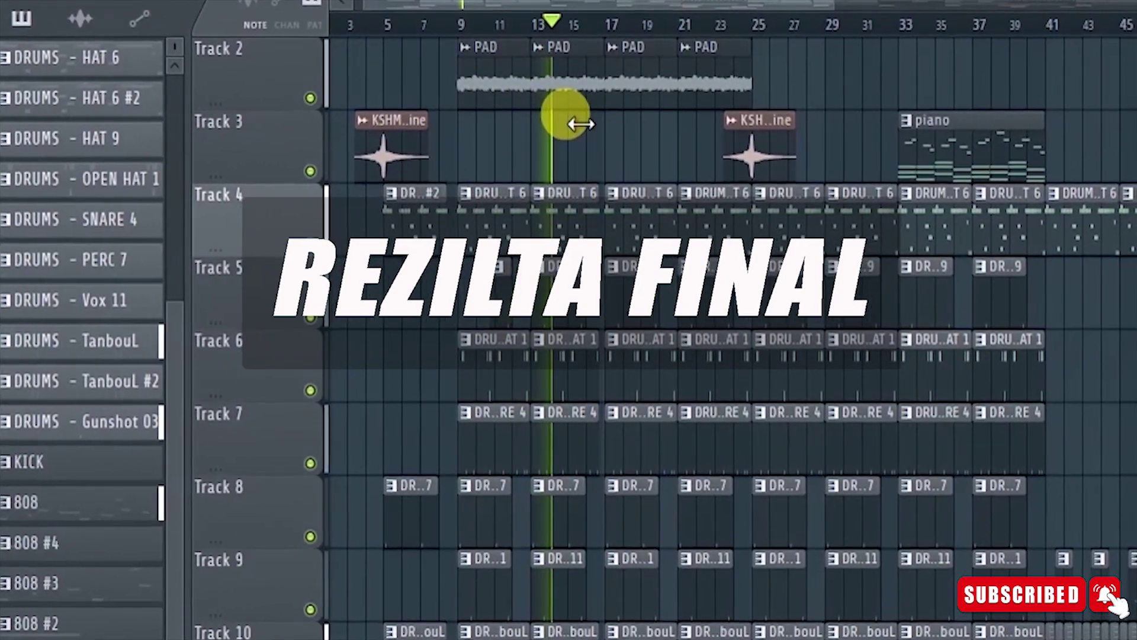
pyautogui.scroll(1, 571, 114)
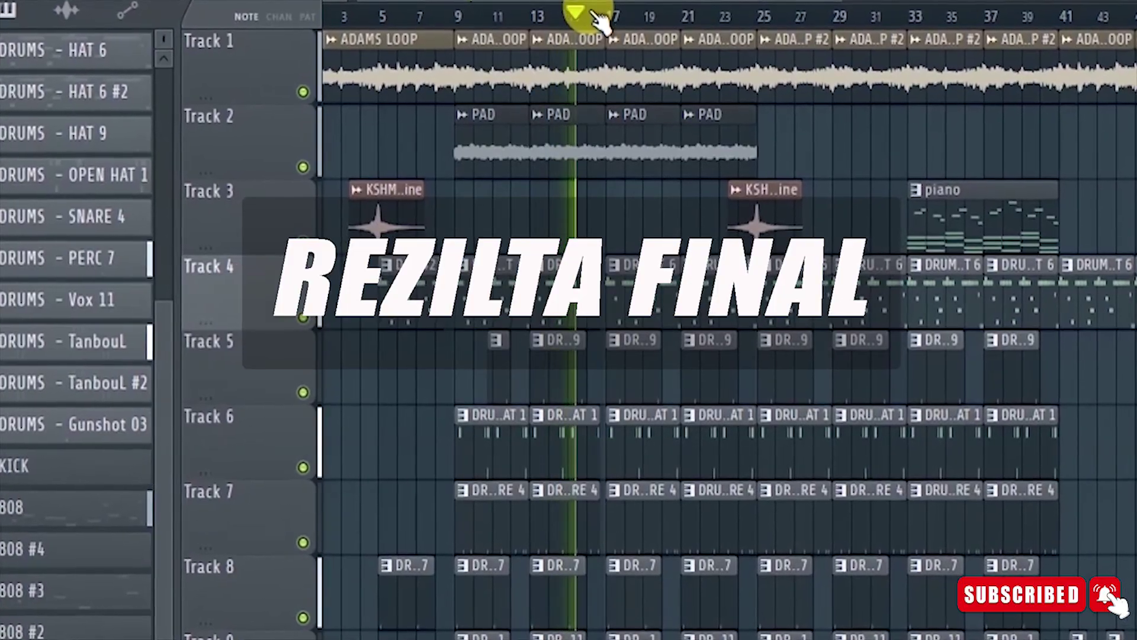
pyautogui.scroll(-2, 594, 14)
pyautogui.scroll(-1, 598, 11)
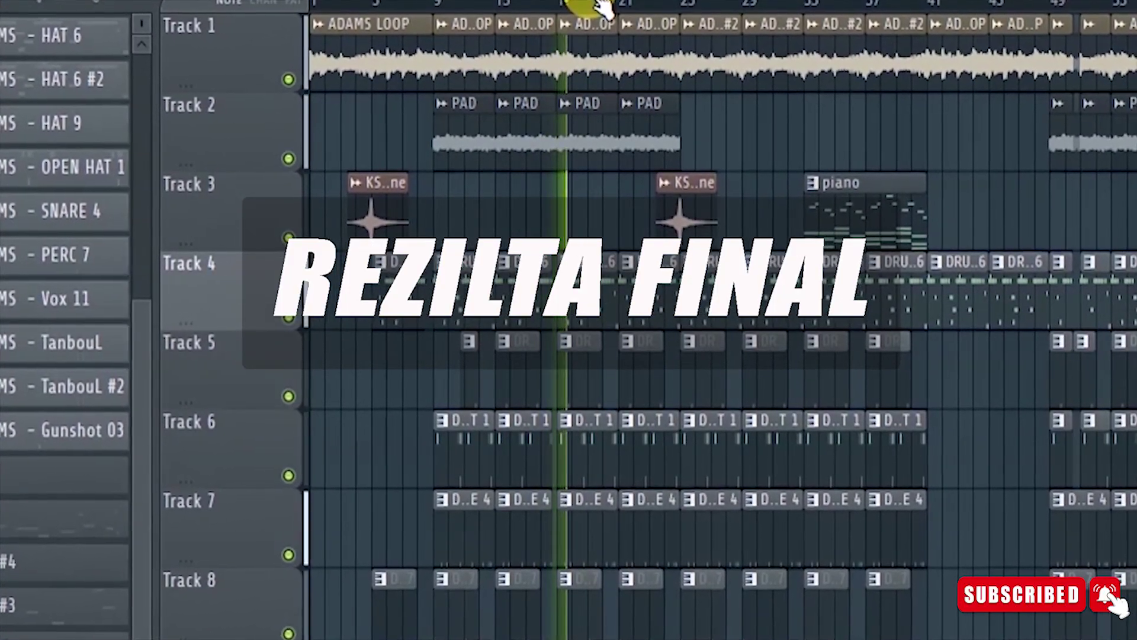